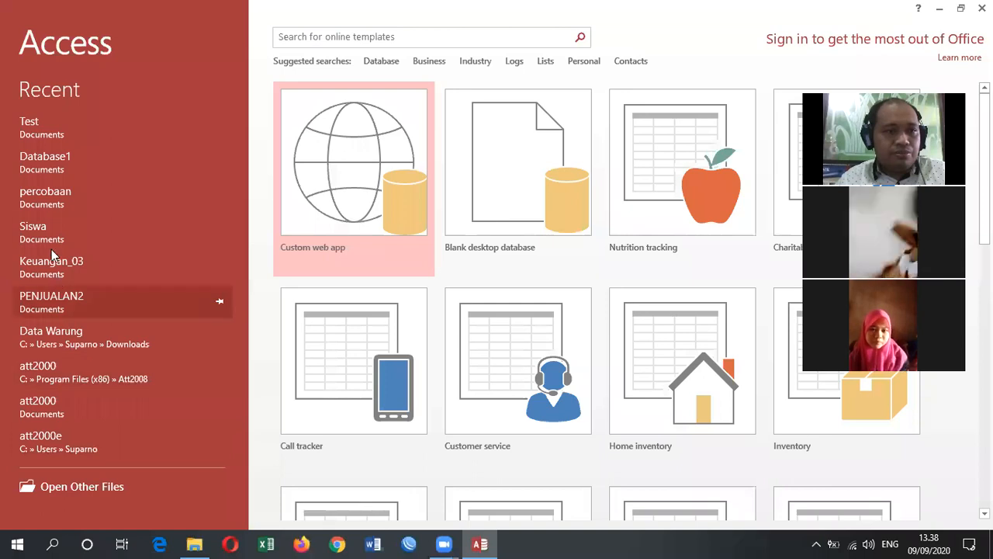
- Open the recent database Test and enable its blocked content
click(54, 206)
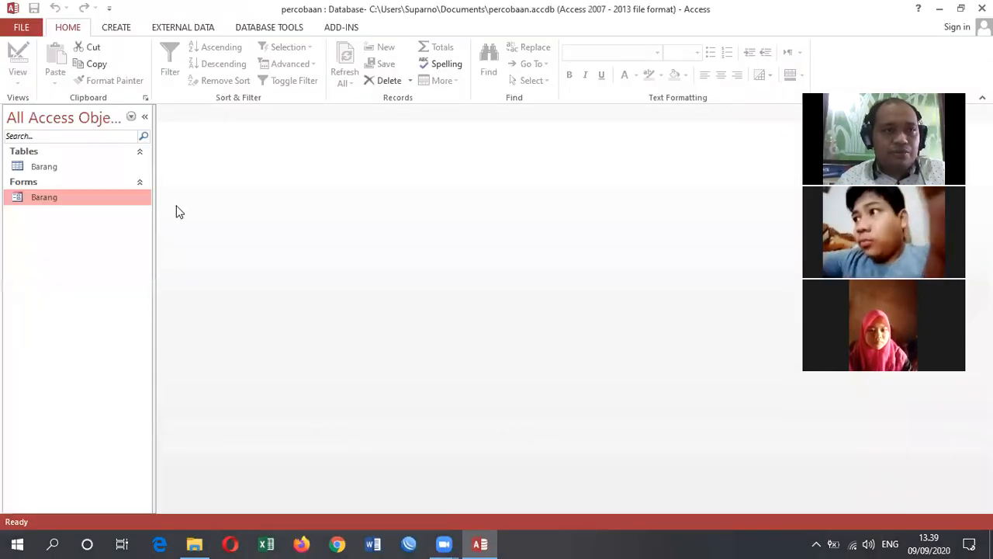
click(23, 31)
click(42, 122)
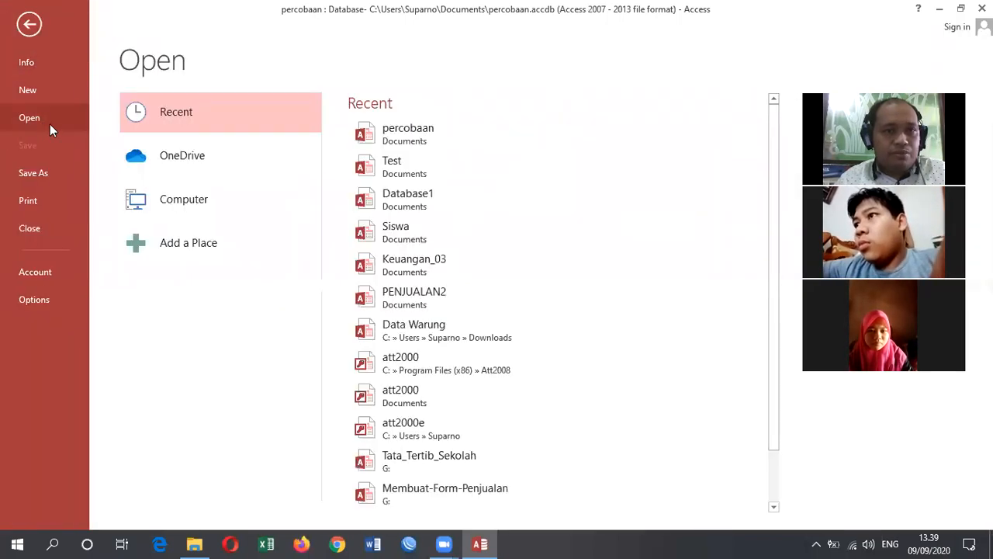
click(416, 168)
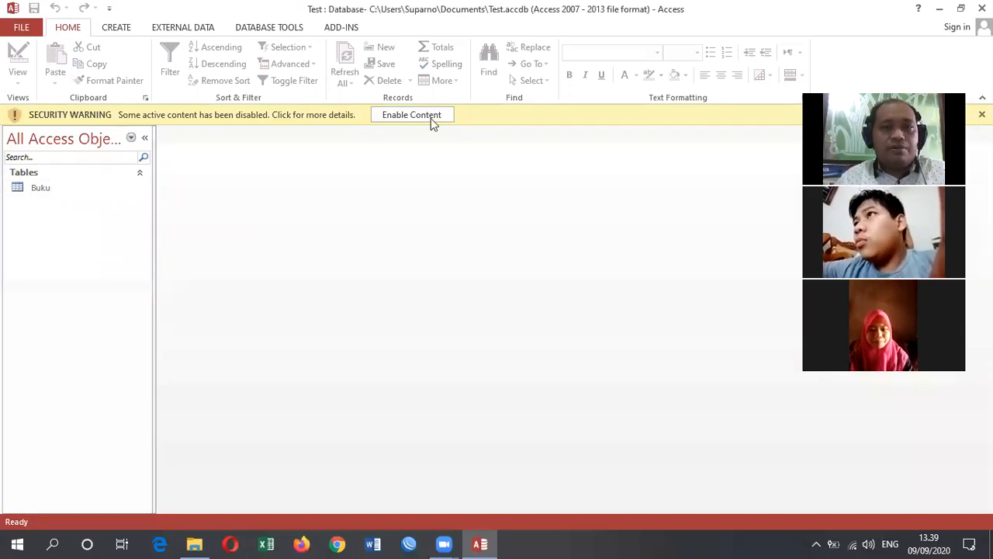
click(431, 118)
- Open the Buku table and create a form based on it
click(35, 171)
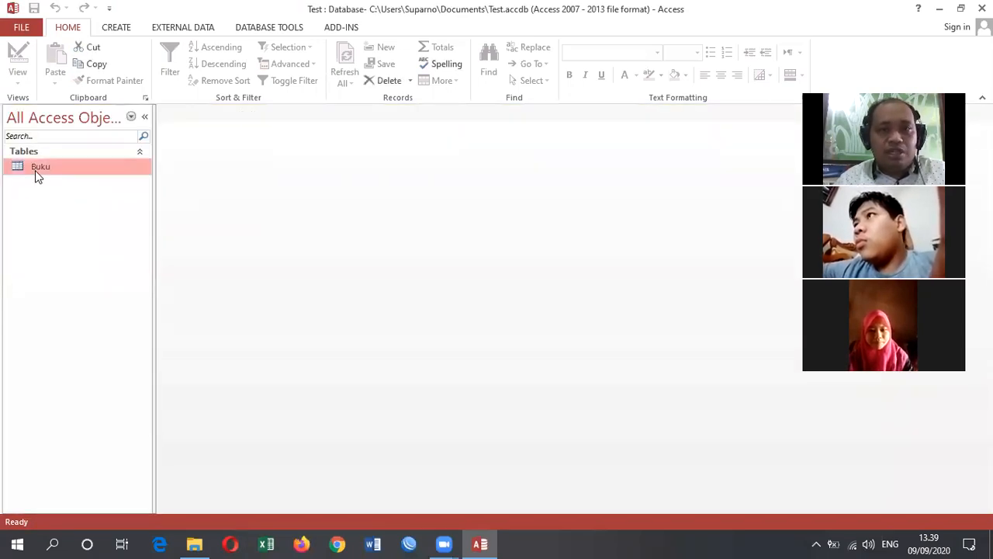
double_click(35, 170)
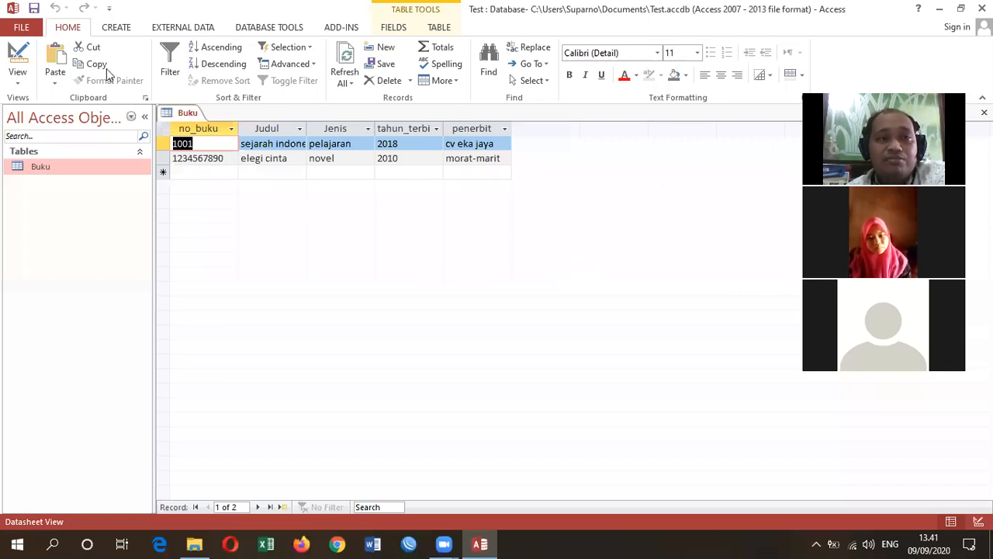
click(113, 29)
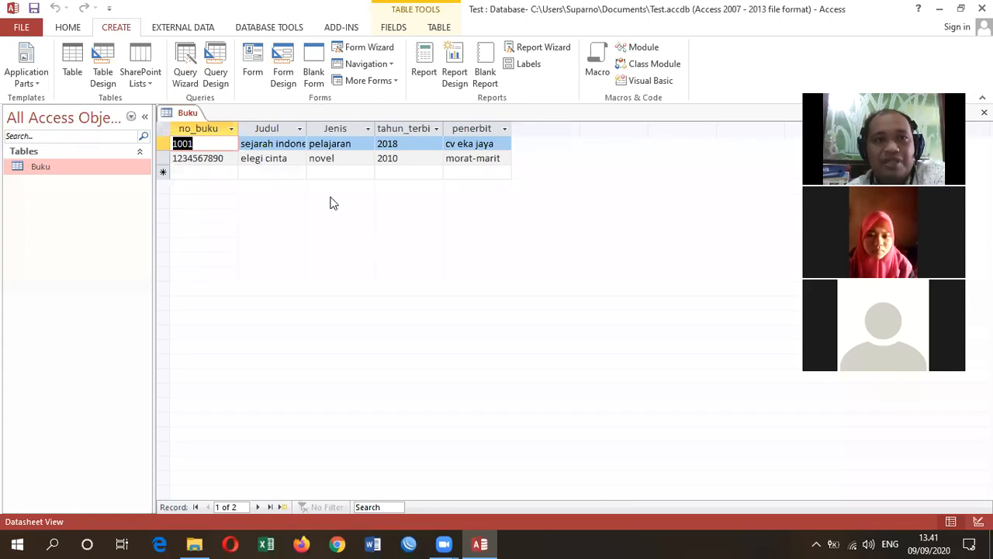
click(256, 77)
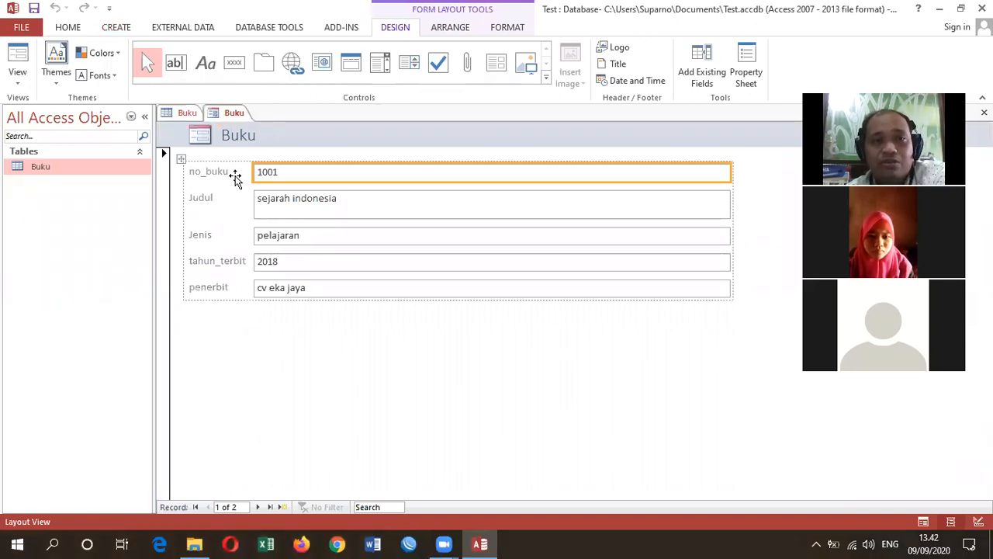
- Compare the Buku table's datasheet with the new Buku form, ending on the form
click(187, 113)
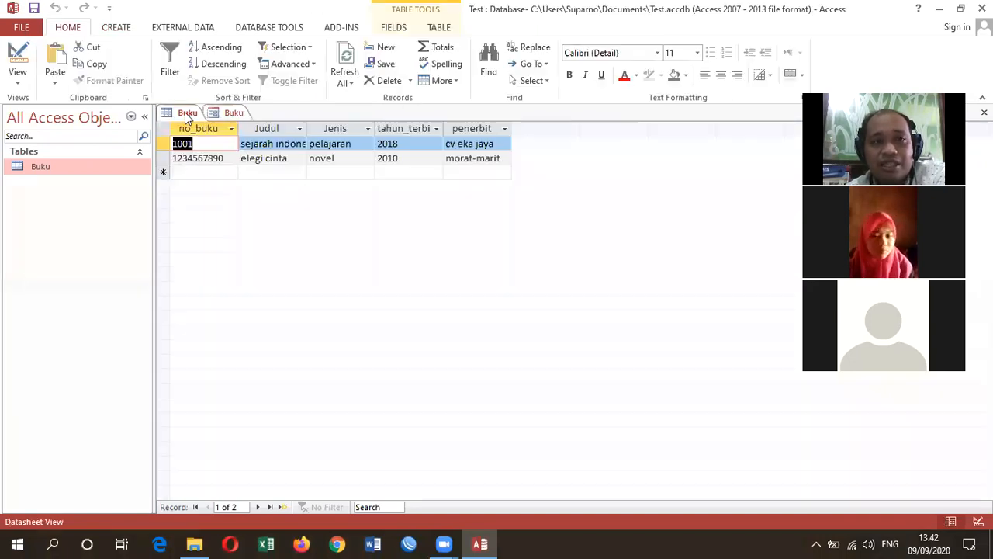
click(231, 114)
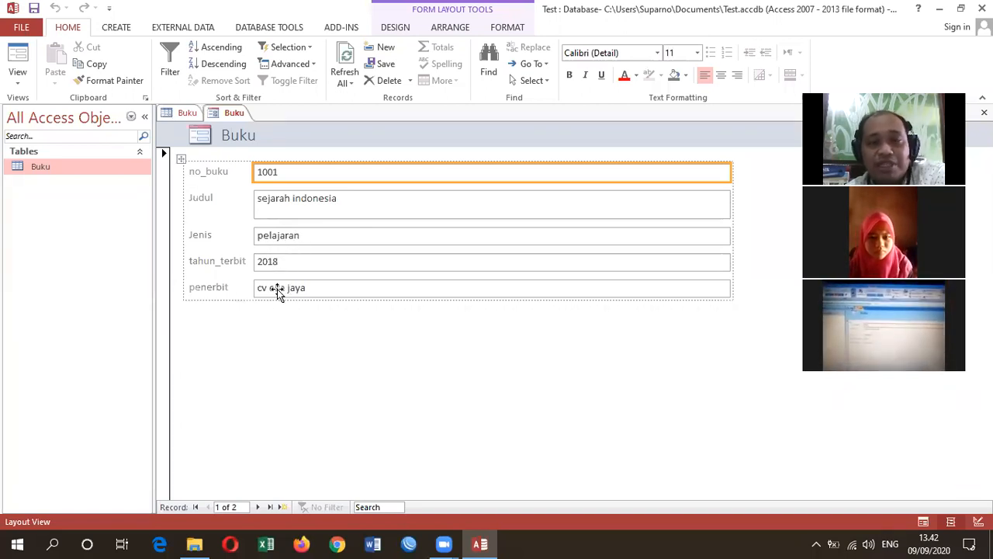
click(183, 113)
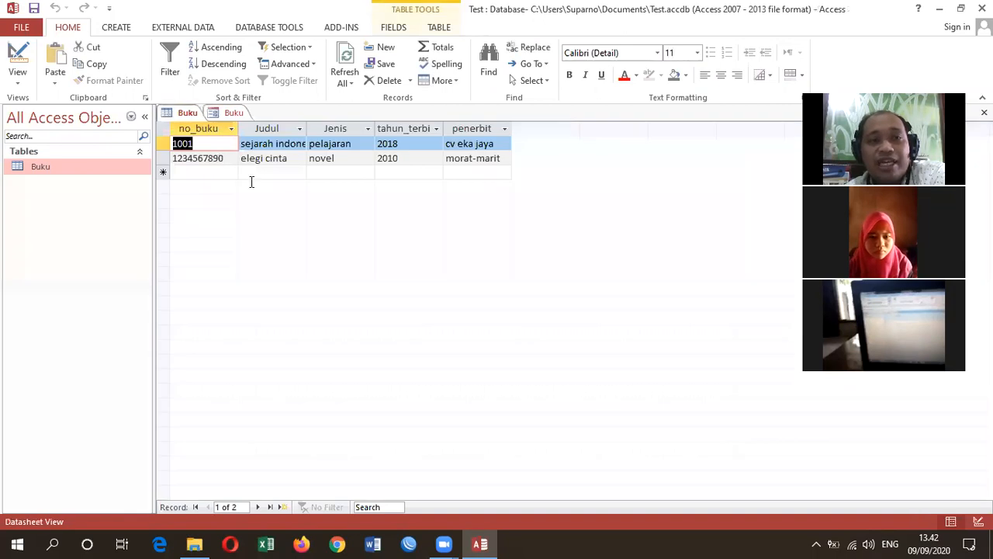
click(235, 114)
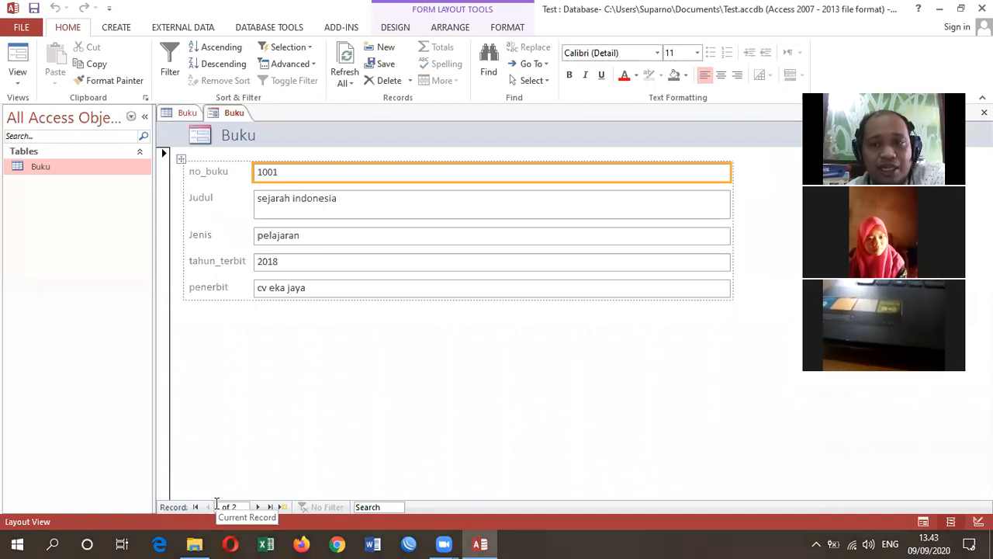
- Browse the form's records: go to the next record, back to the first, and on to the last
click(256, 508)
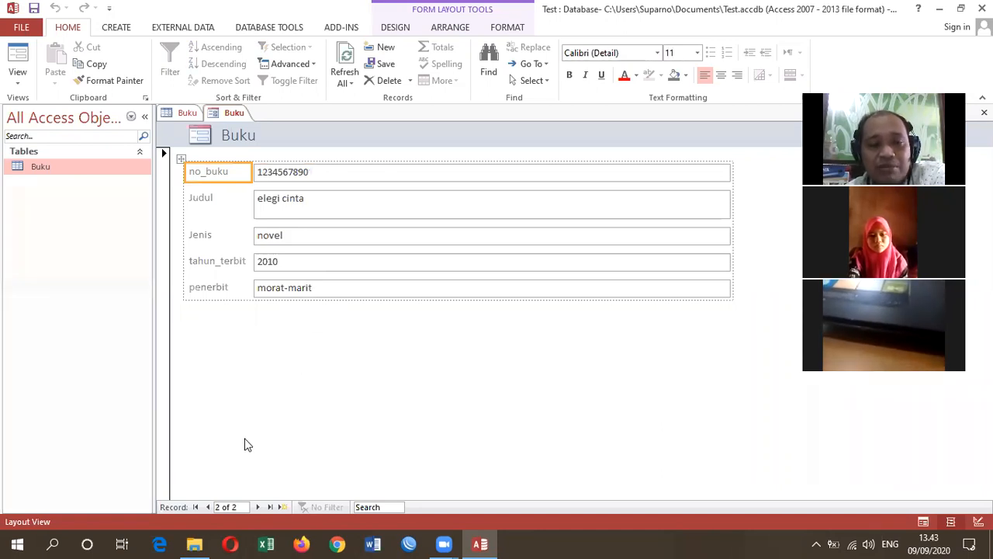
click(196, 507)
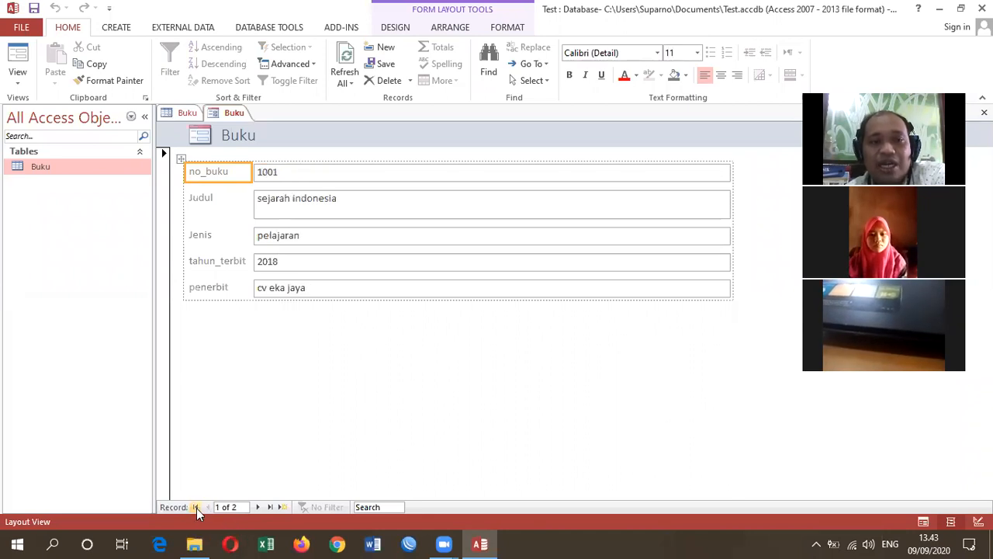
click(267, 505)
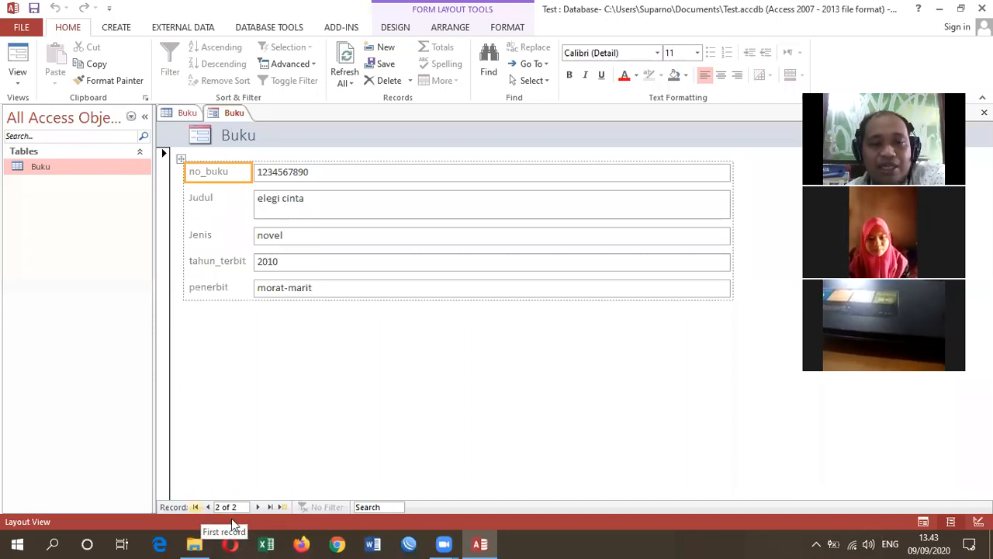
- Start a new blank record in the Buku form and switch the form from Layout View to Form View
click(282, 507)
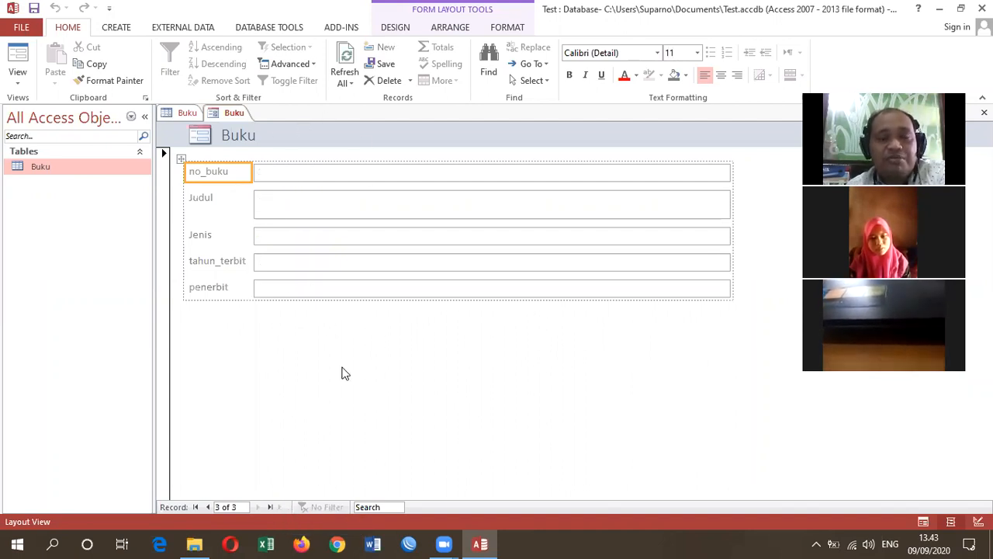
click(314, 177)
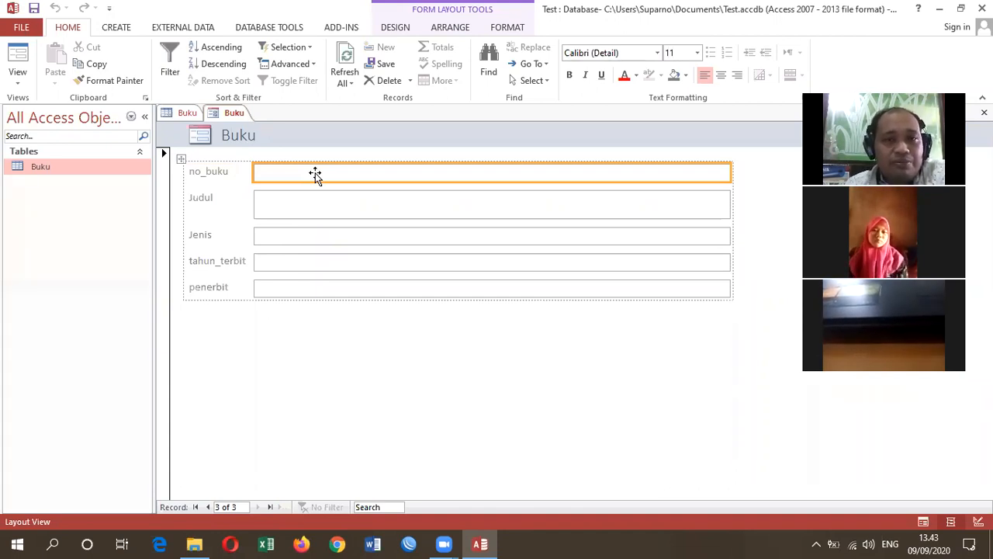
click(317, 206)
right_click(302, 178)
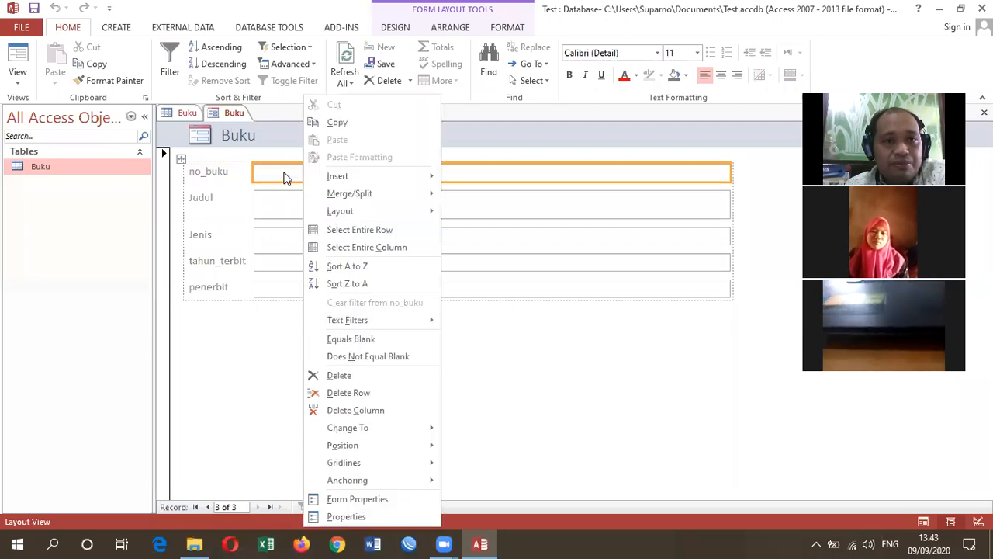
click(266, 172)
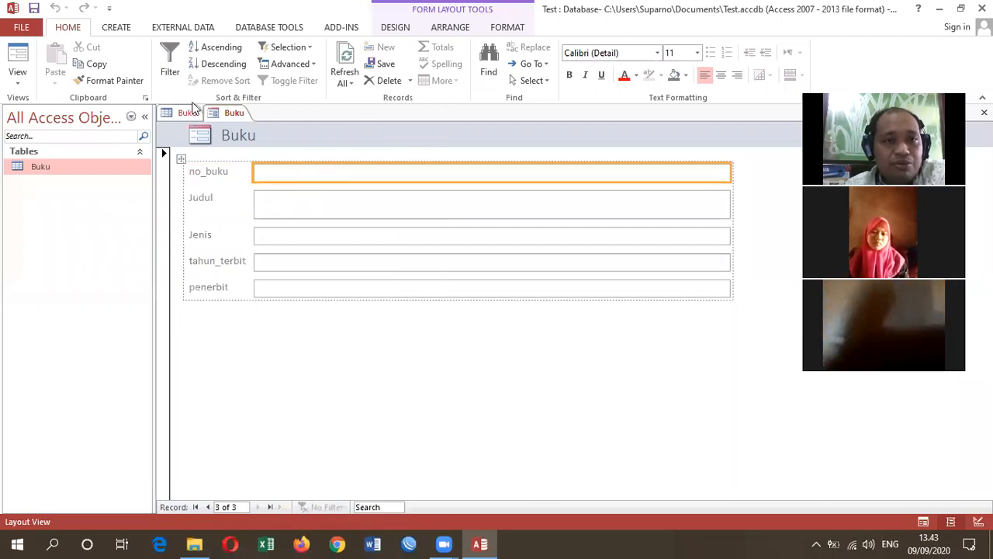
right_click(233, 114)
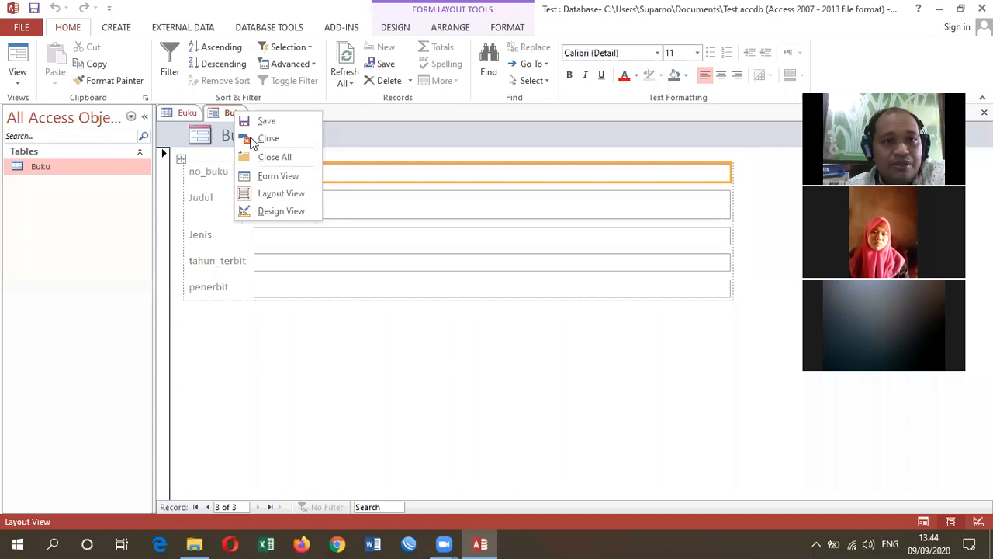
click(260, 177)
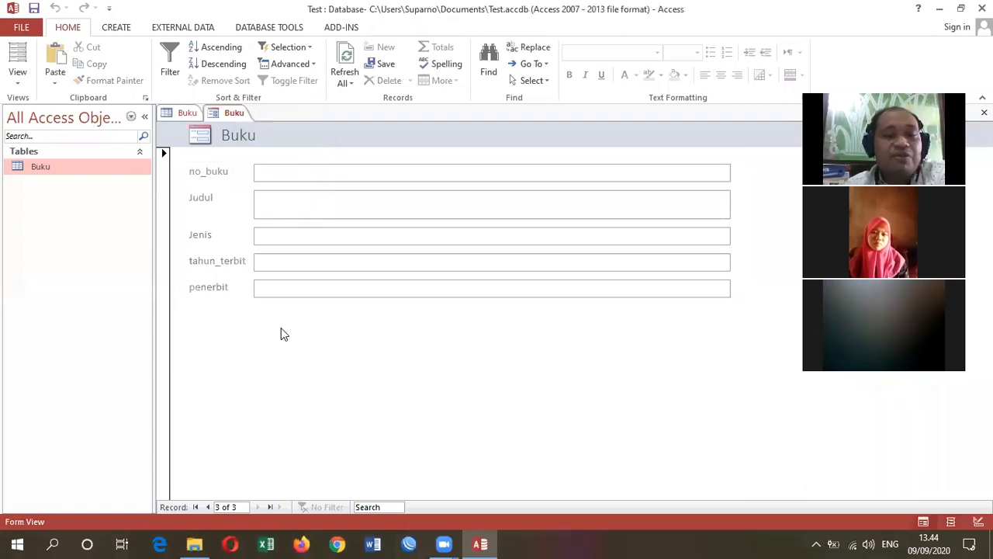
right_click(225, 114)
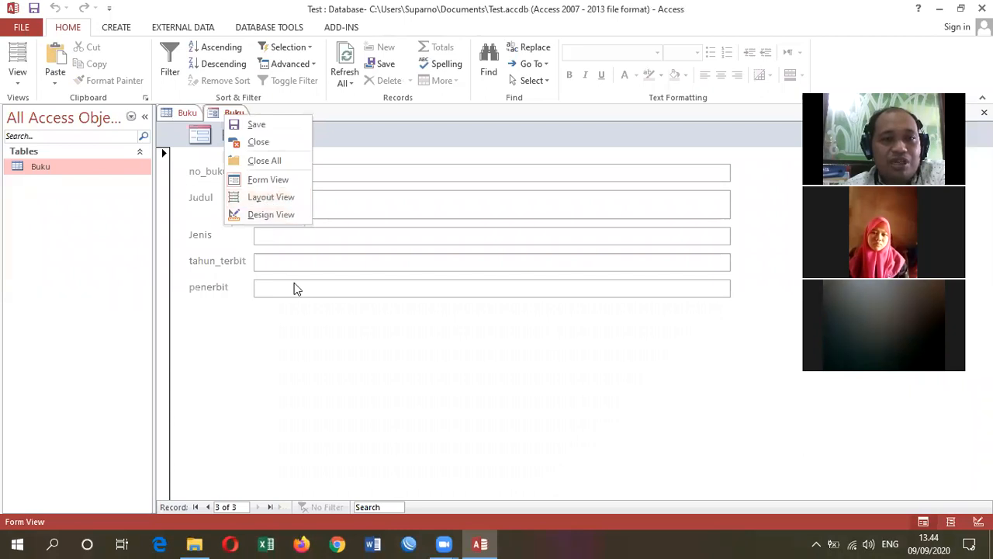
click(306, 389)
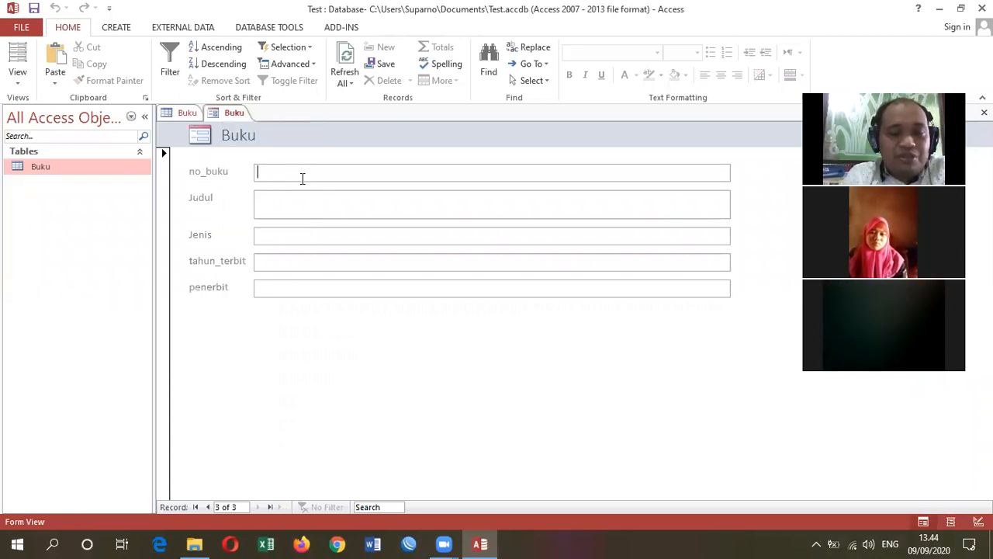
- In the new record, enter 6787766 as no_buku and "perjuangan cut nyak dien" as Judul
text(6787766)
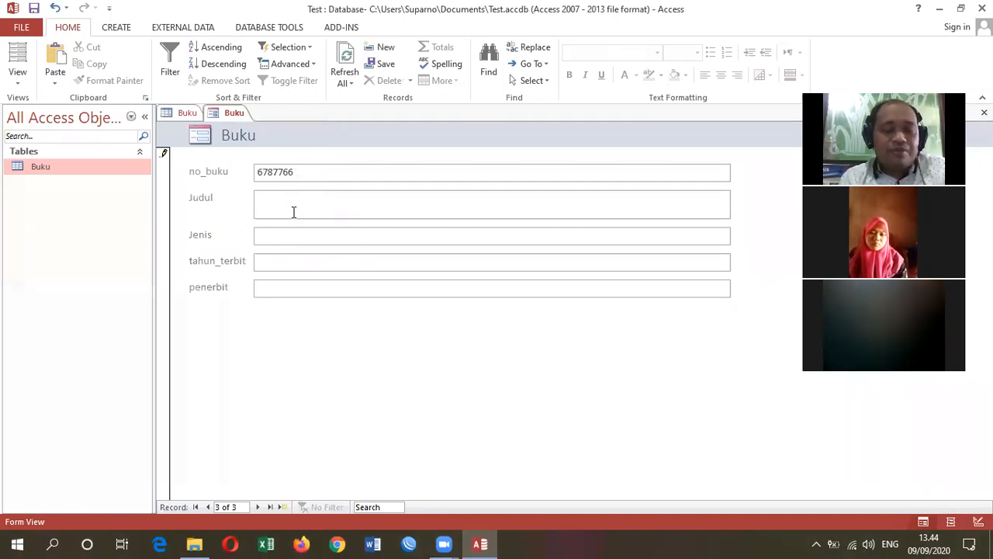
click(294, 212)
text(per)
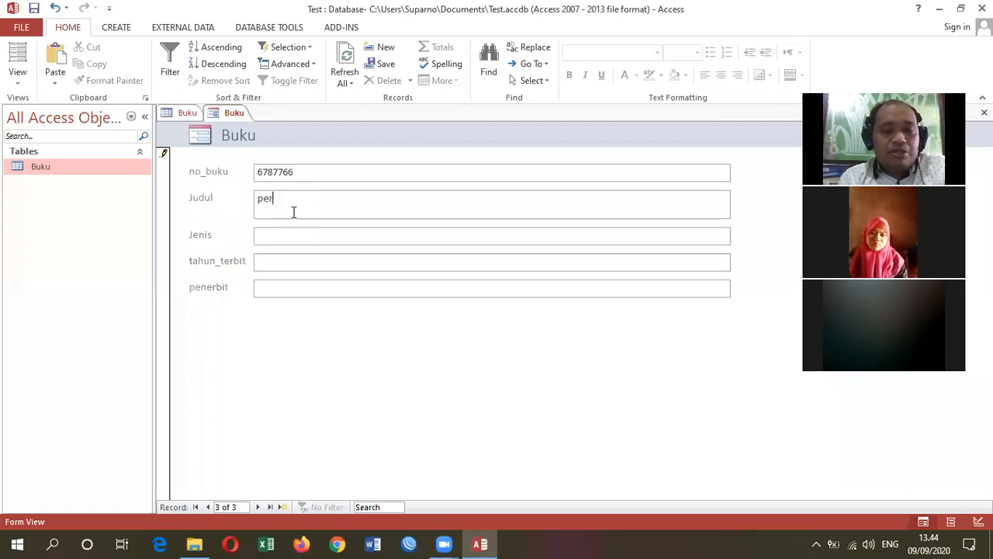
text(juangan c)
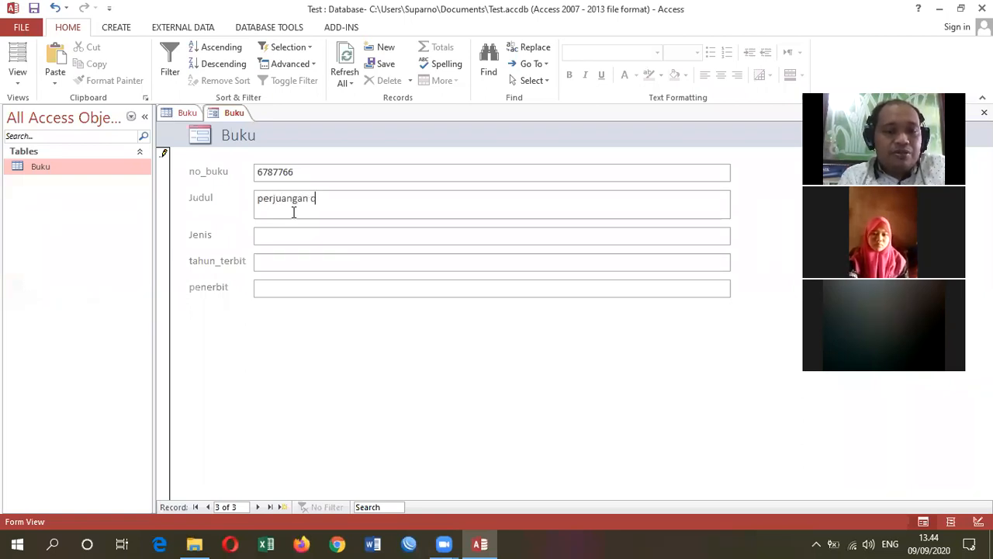
text(ut nyak dien)
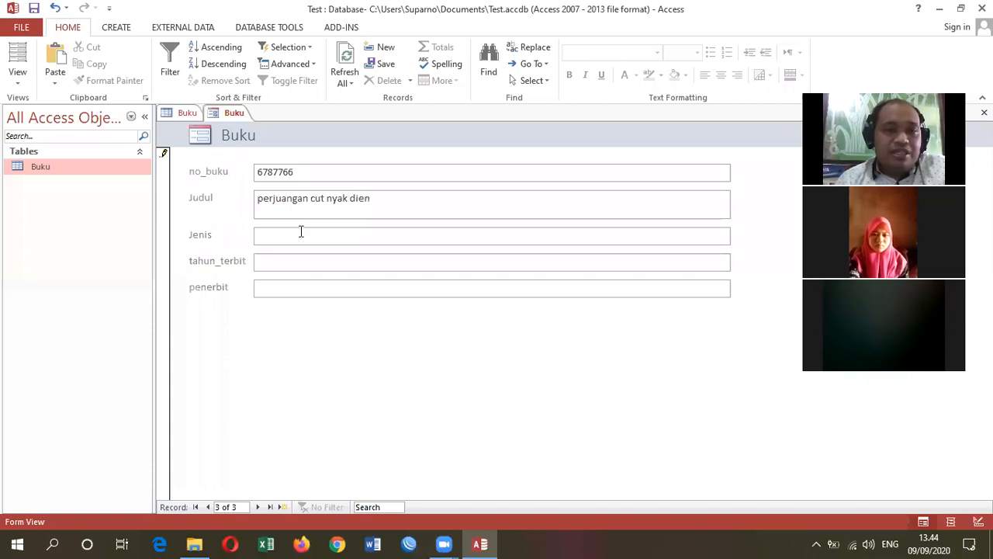
text(s)
- Set the new record's Jenis to "pelajaran" and its tahun_terbit to 2003
key(BackSpace)
text(p)
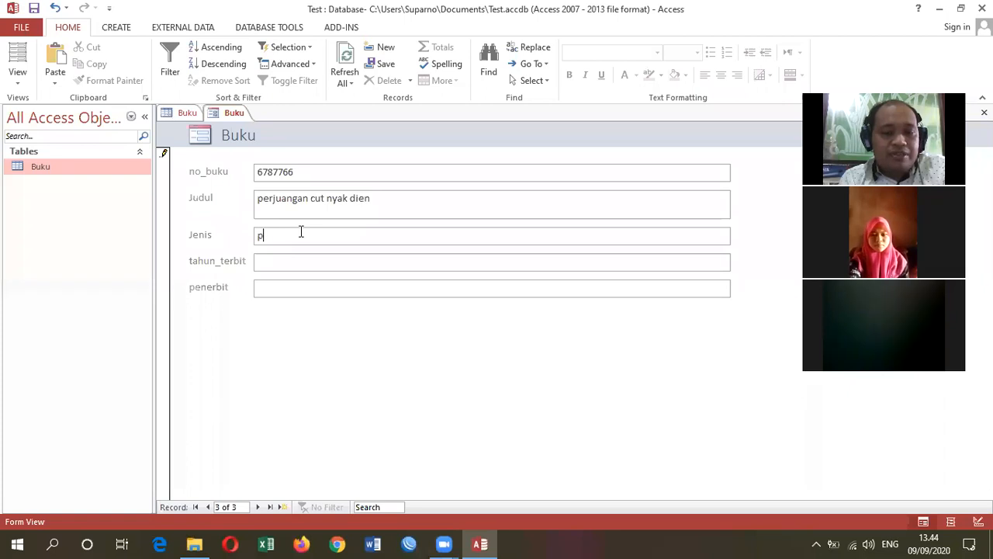
text(elajaran)
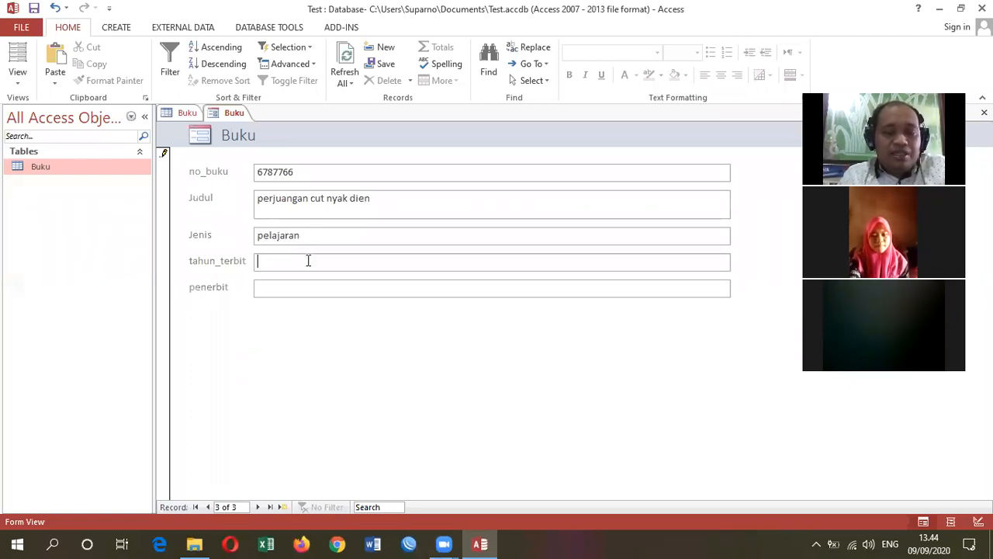
click(308, 261)
text(200)
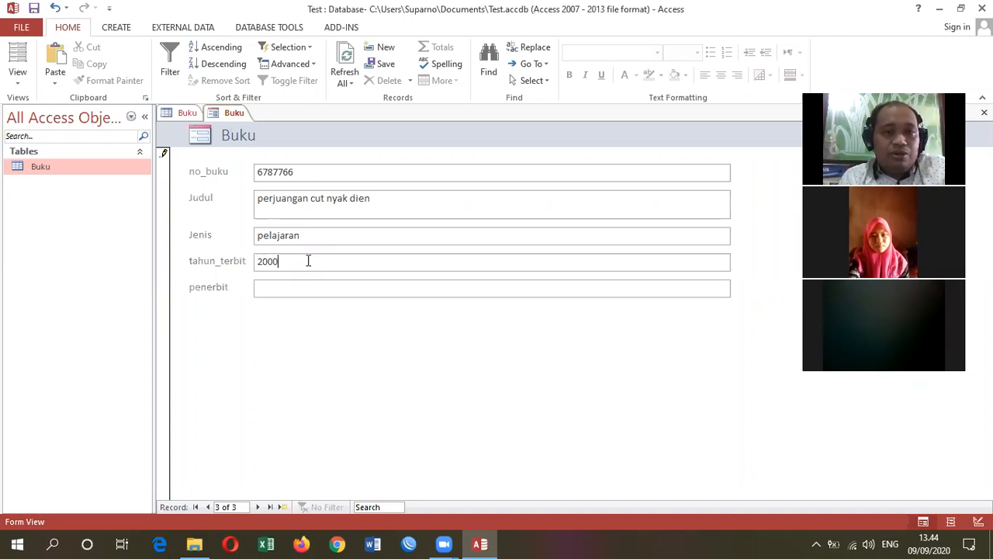
text(3)
- Enter "cv abadi" as the record's penerbit and save it by advancing to a new blank record
click(313, 285)
text(cv abadi)
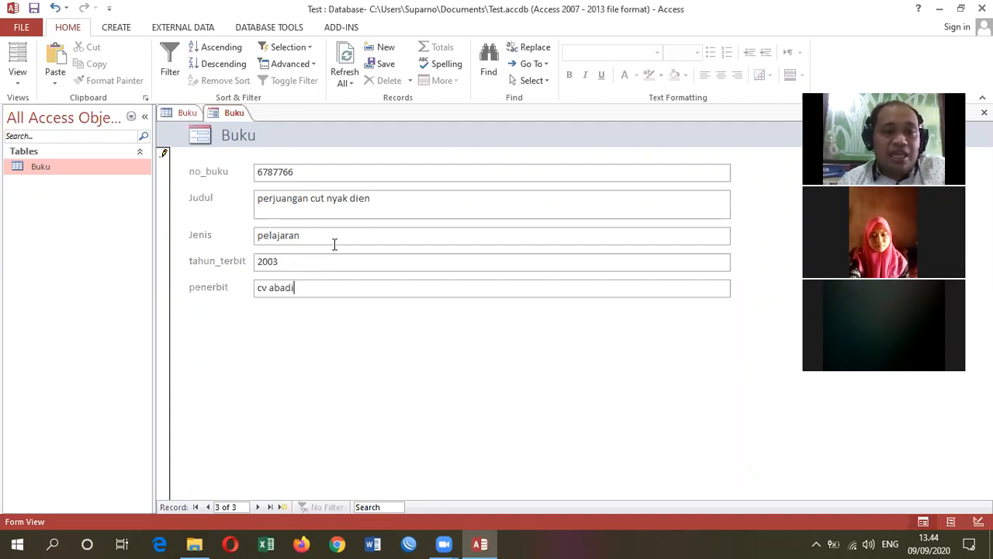
click(281, 507)
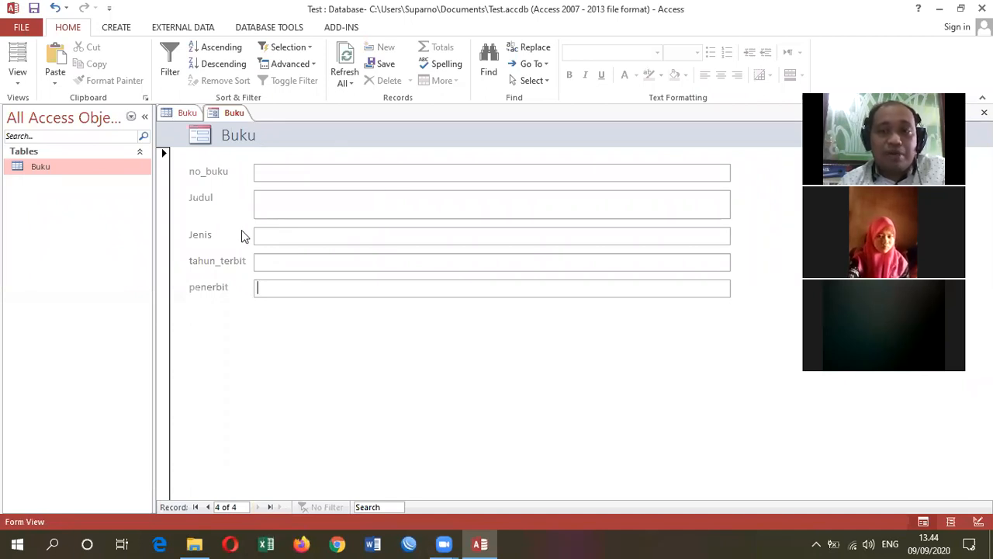
- Return to the Buku table's datasheet and open the table in Design View as read-only
click(186, 112)
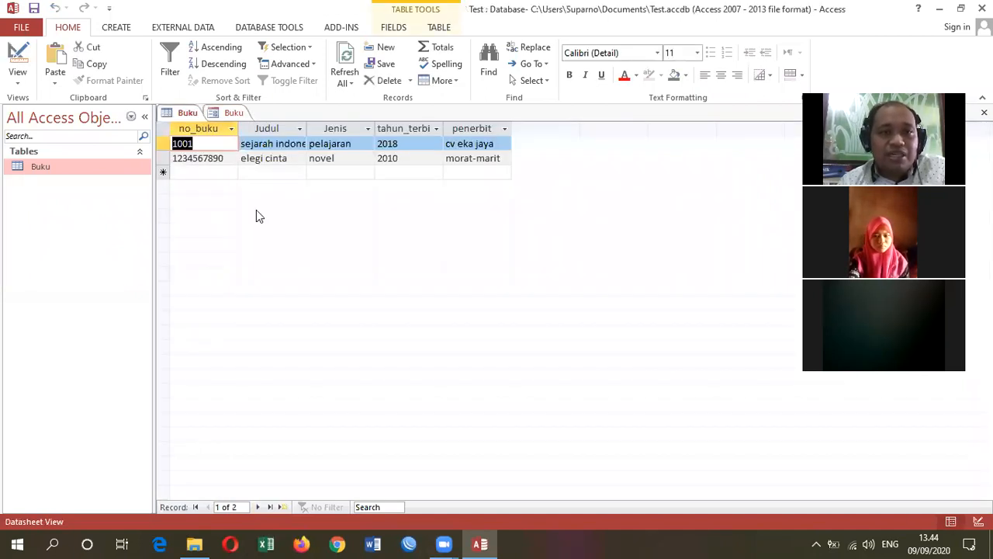
right_click(178, 113)
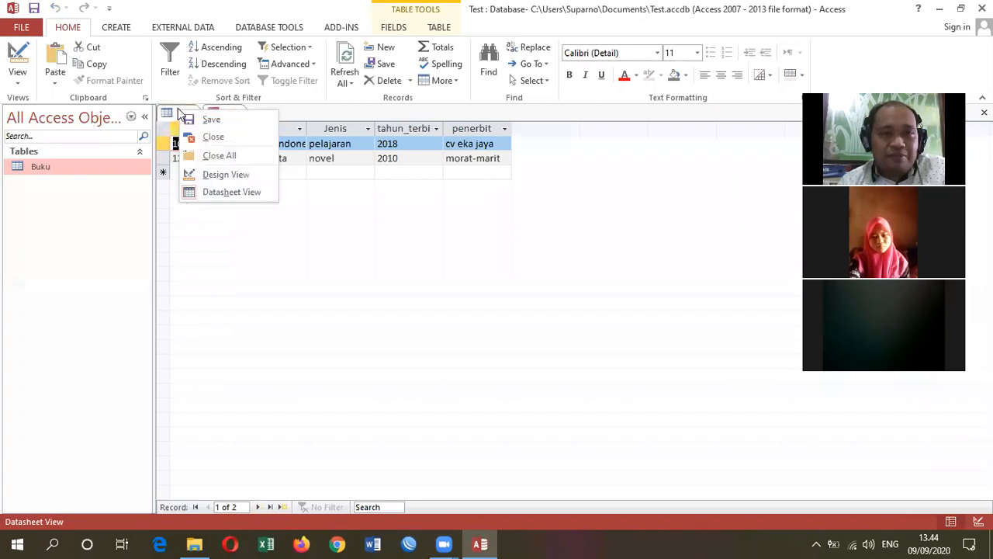
click(226, 175)
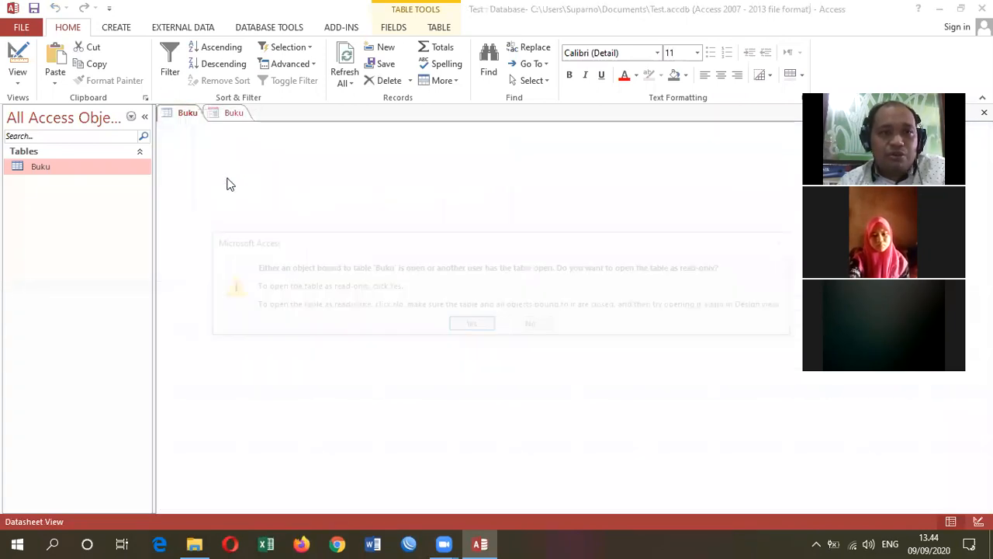
click(469, 326)
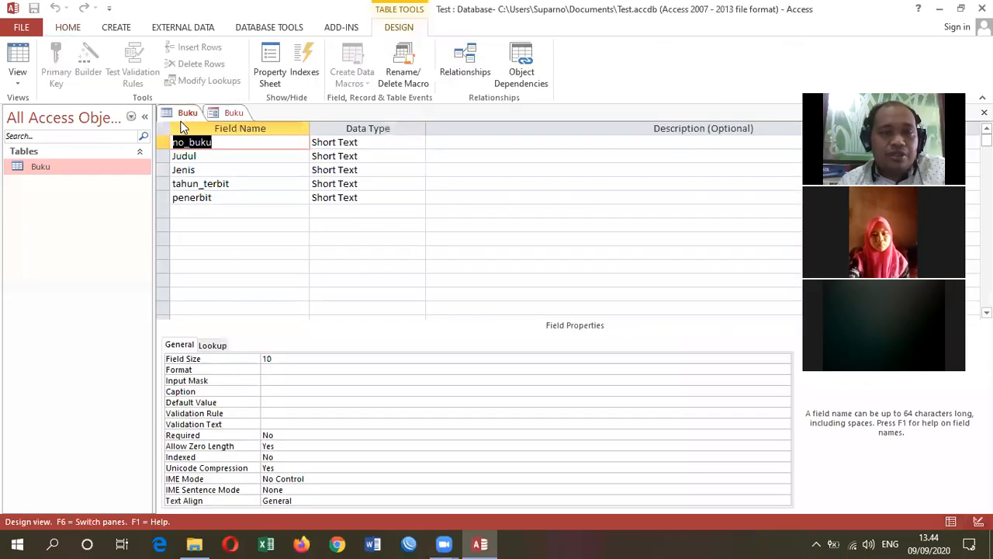
- Show the Buku table in Datasheet View, and browse the Buku form's records back to the first one
right_click(185, 115)
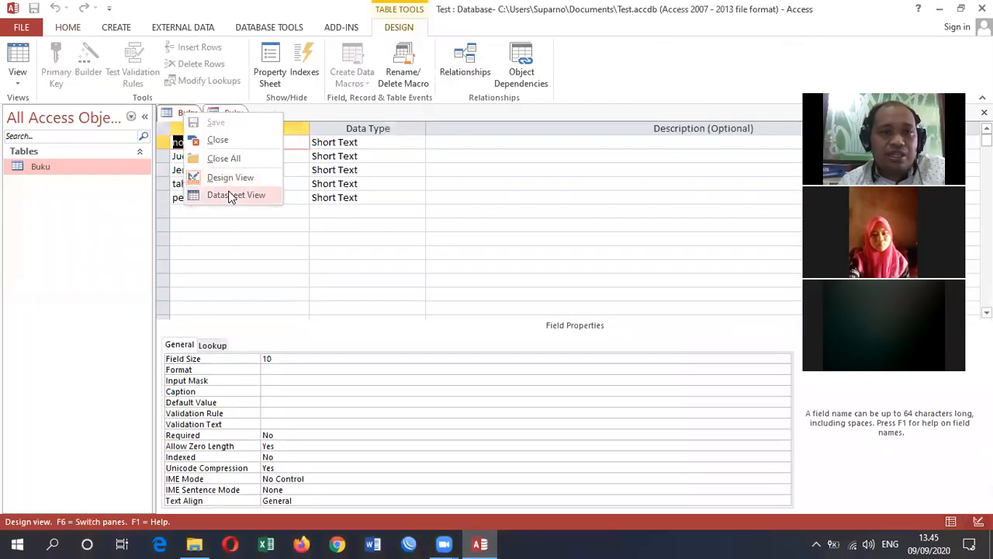
click(229, 193)
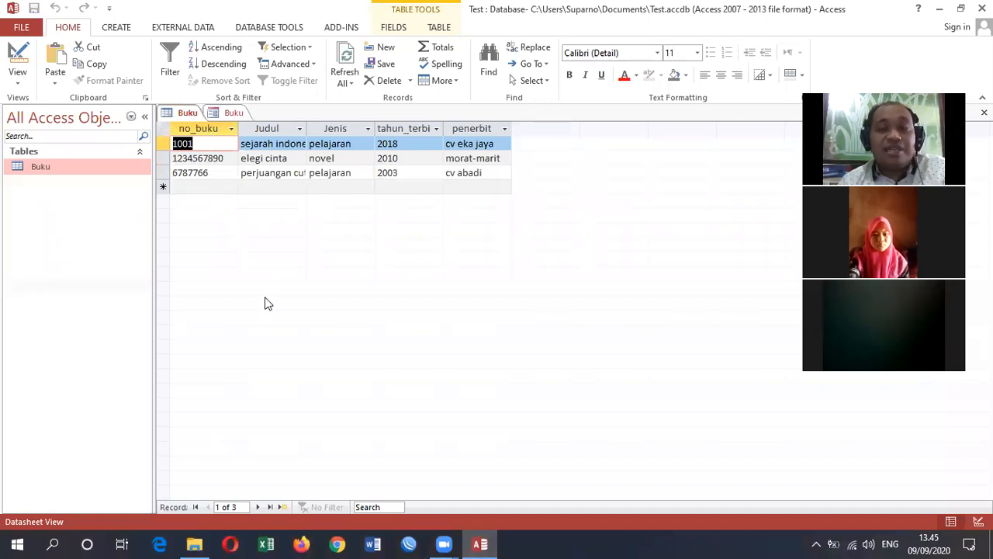
click(231, 112)
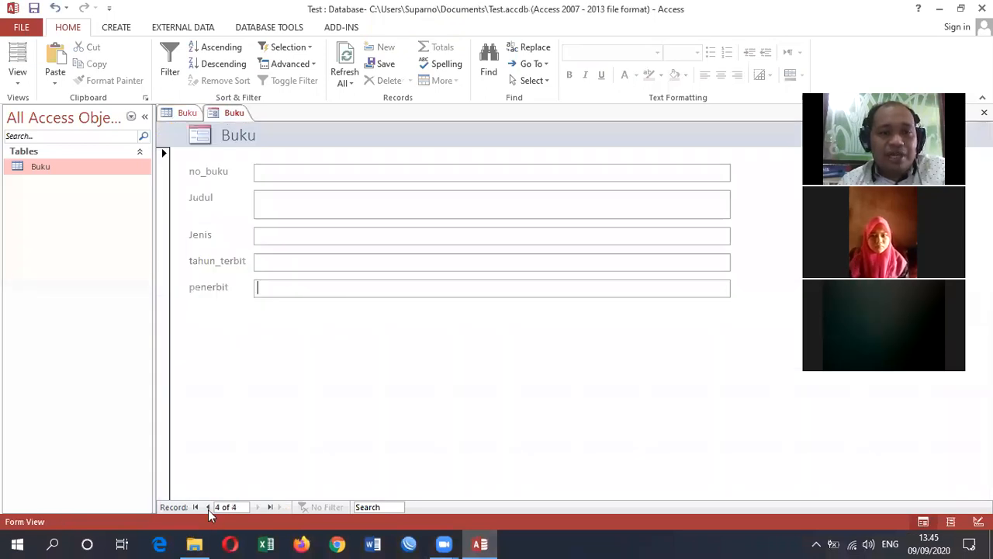
click(208, 506)
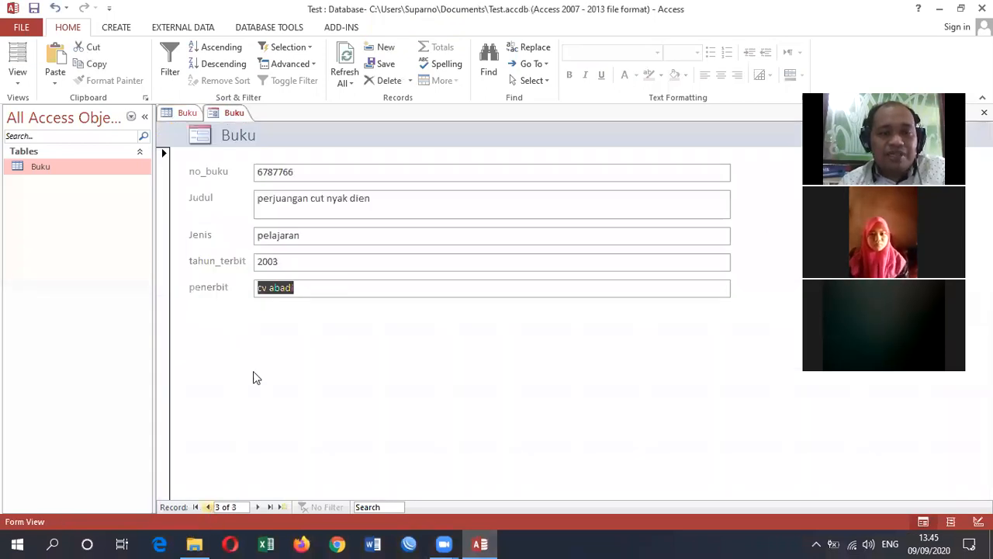
click(208, 507)
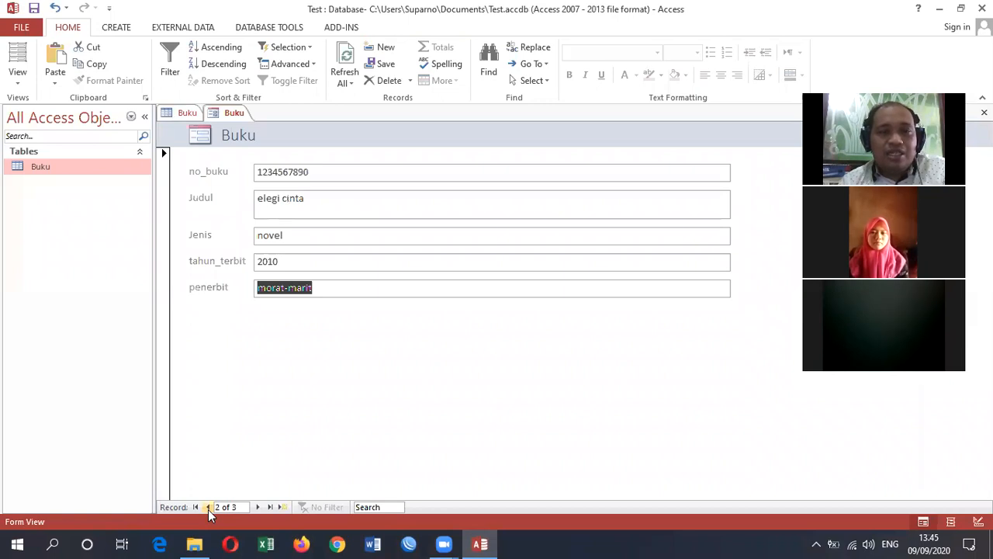
click(208, 507)
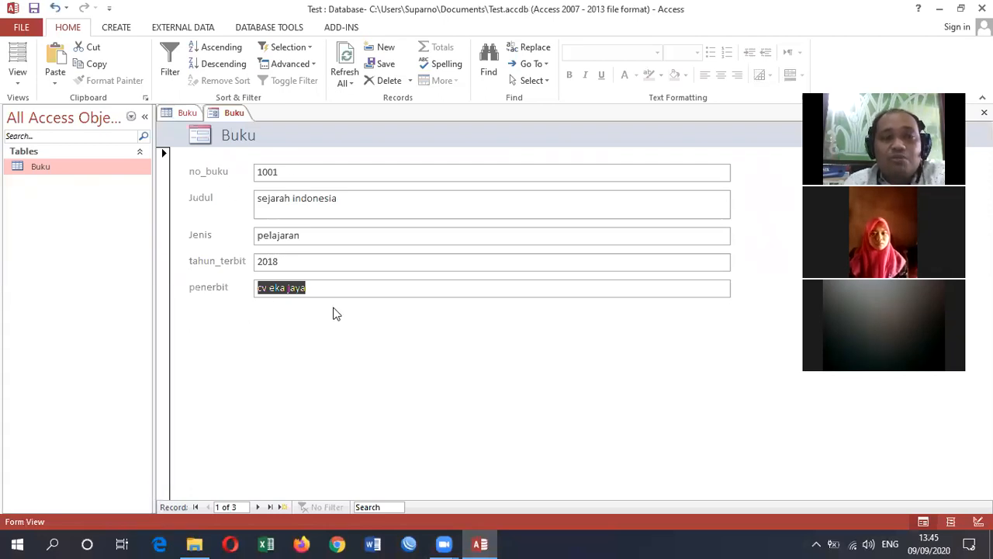
- Compare the Buku table with the Buku form and close the table, keeping the form open
click(187, 113)
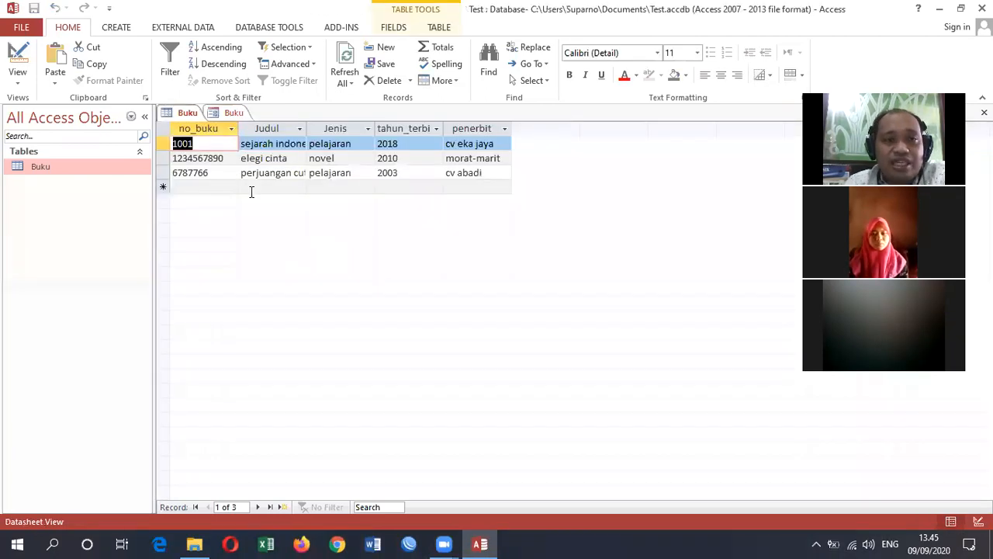
click(231, 114)
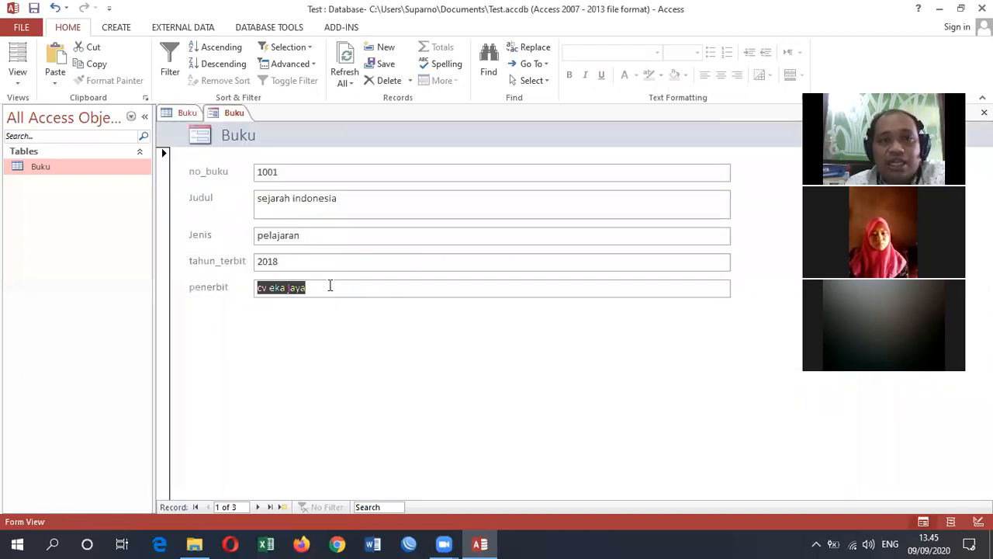
click(190, 114)
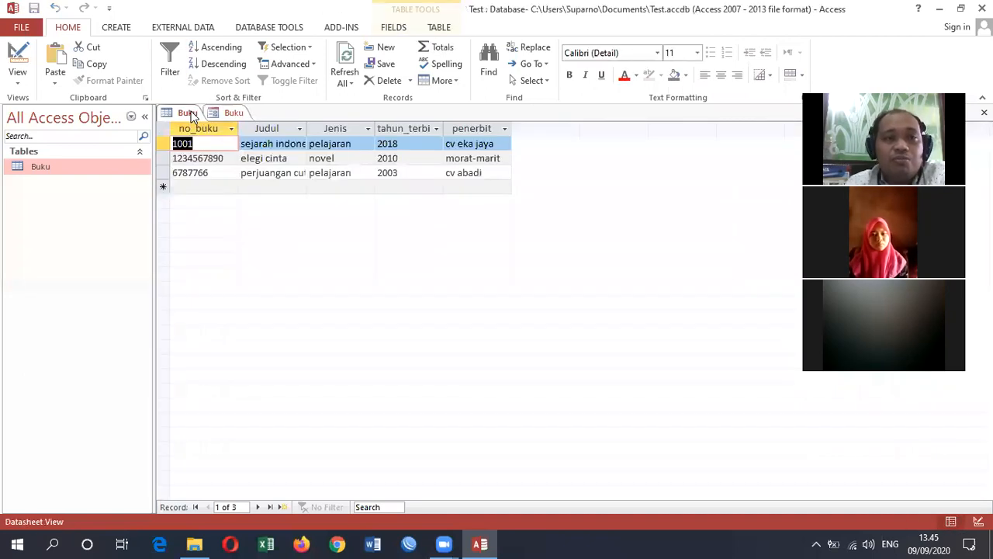
right_click(189, 114)
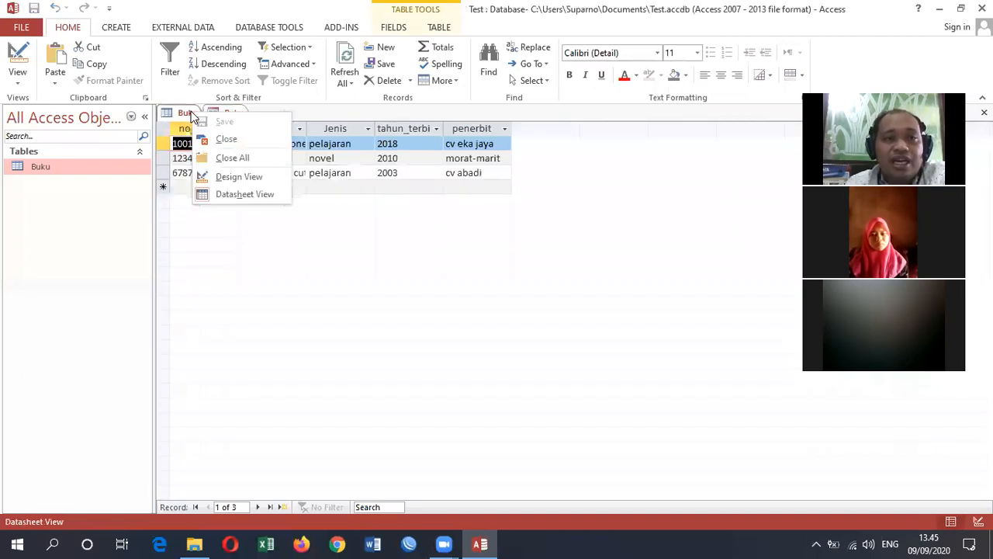
click(221, 140)
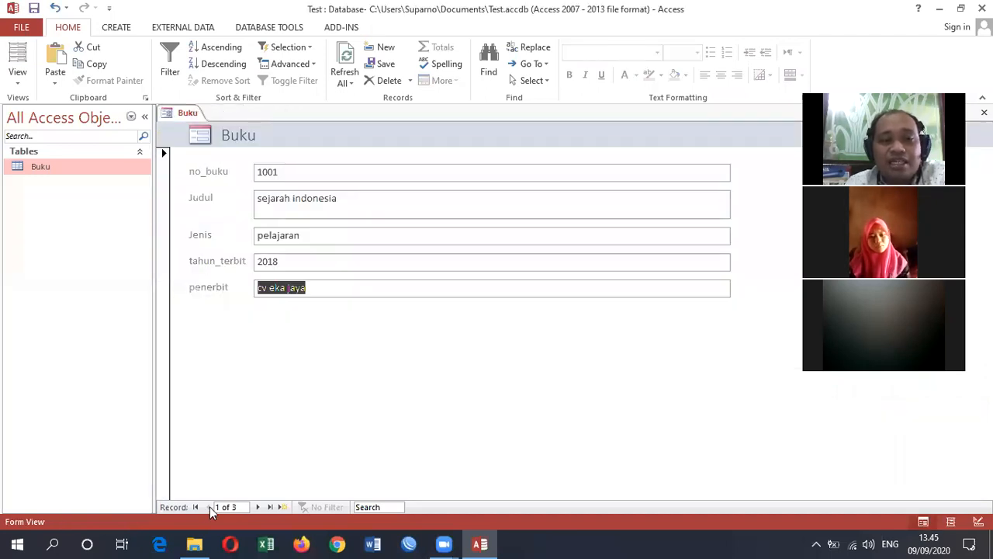
- Browse the Buku form's records forward to the blank record and back to the last saved one
click(260, 507)
click(261, 506)
click(261, 506)
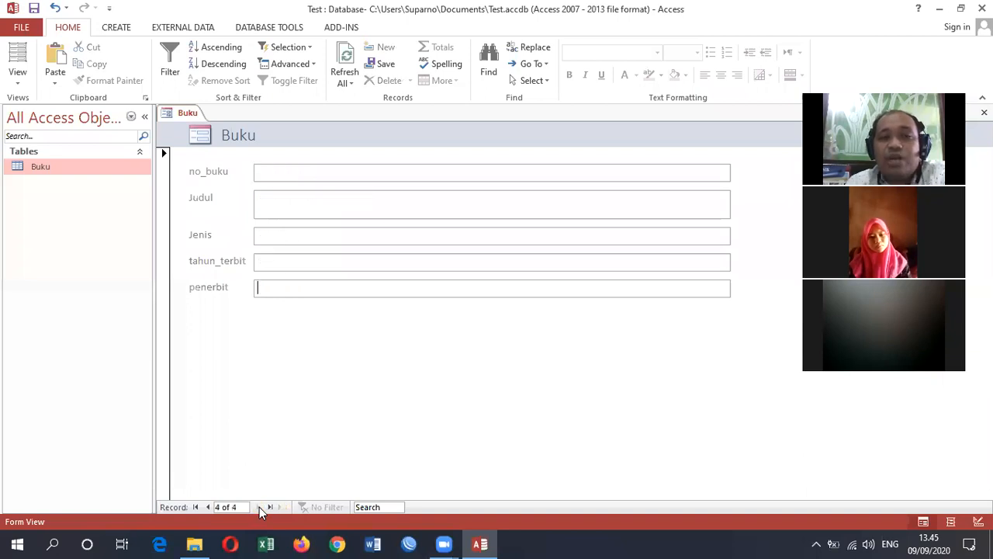
click(210, 507)
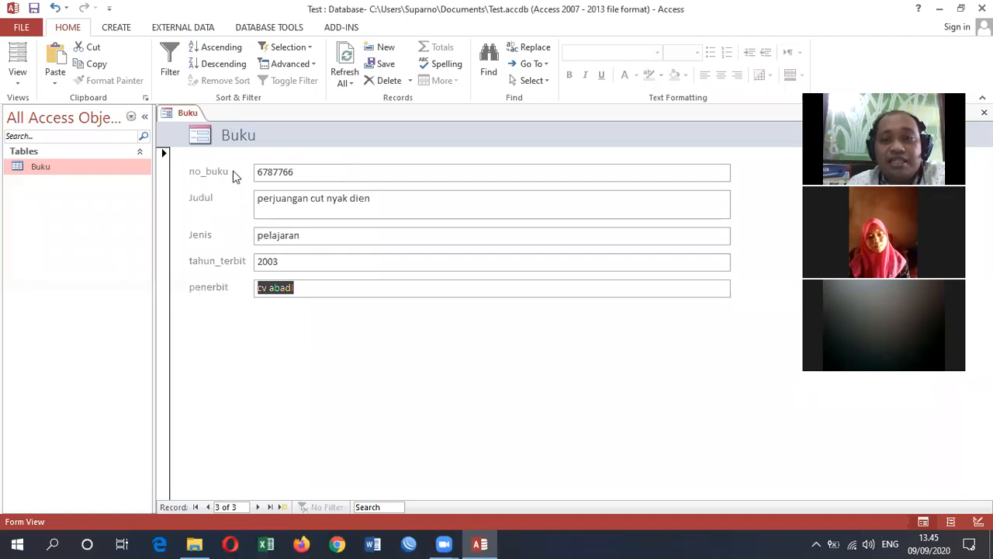
- Open the Buku form in Design View and change the no_buku label's caption to "Nomor Buku"
right_click(177, 116)
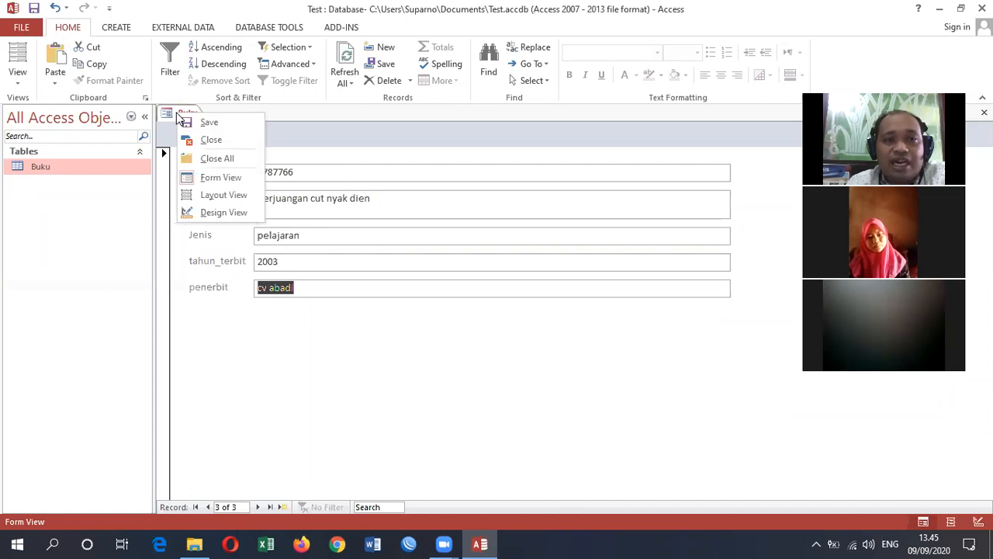
click(230, 211)
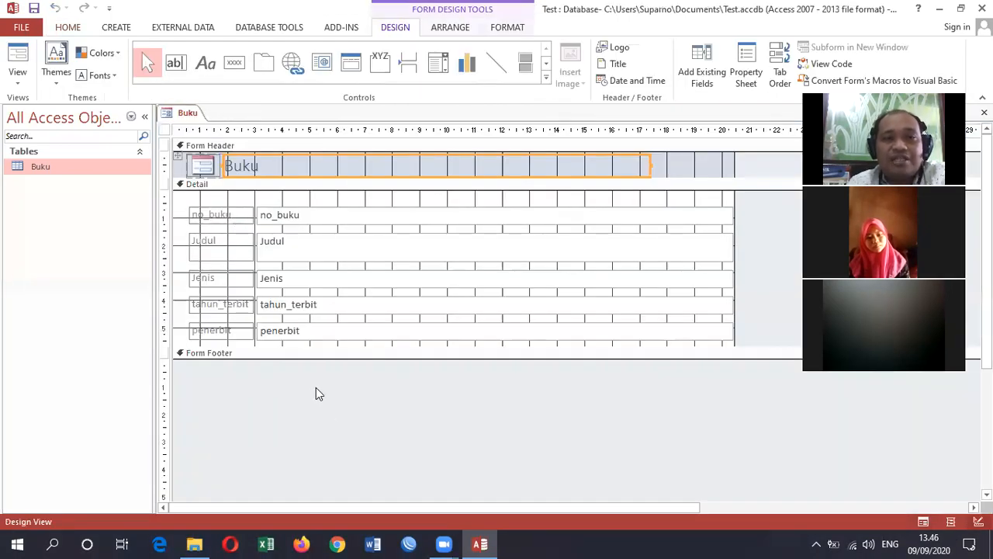
click(224, 214)
click(228, 213)
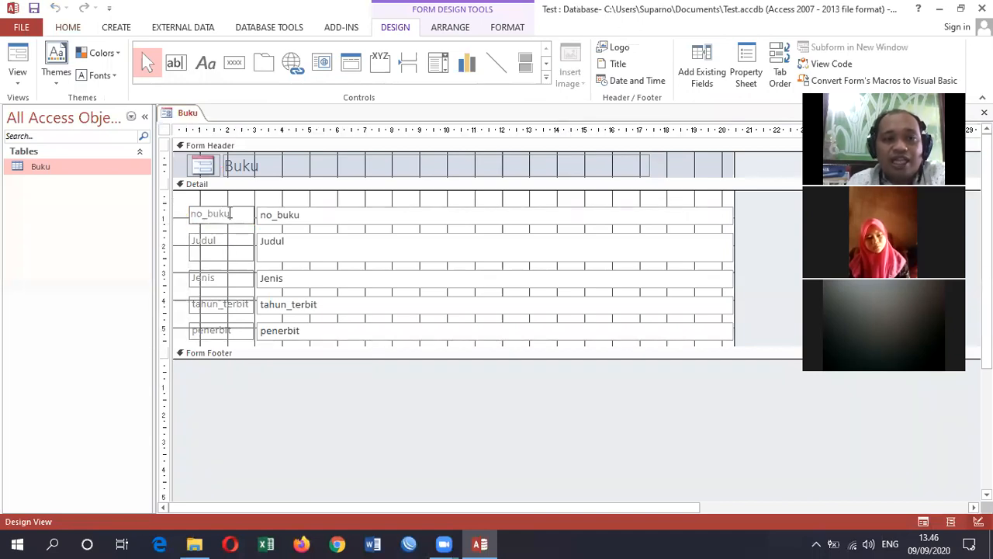
drag(229, 213, 187, 212)
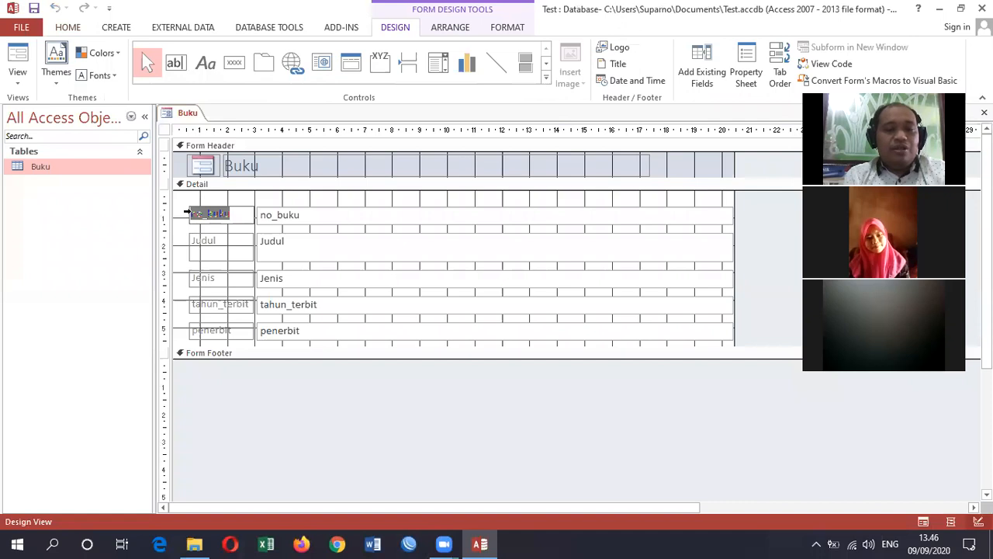
text(Nomo)
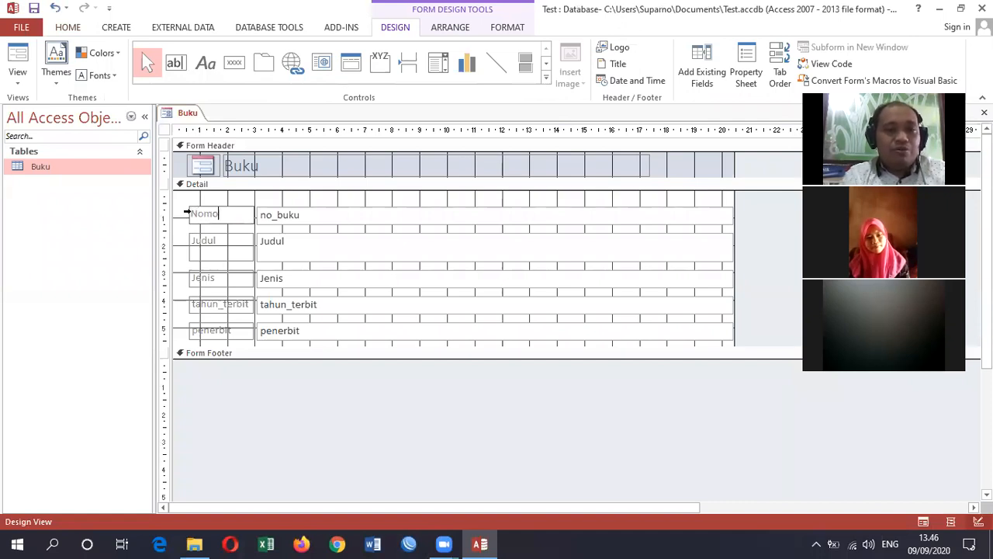
text(r Buku)
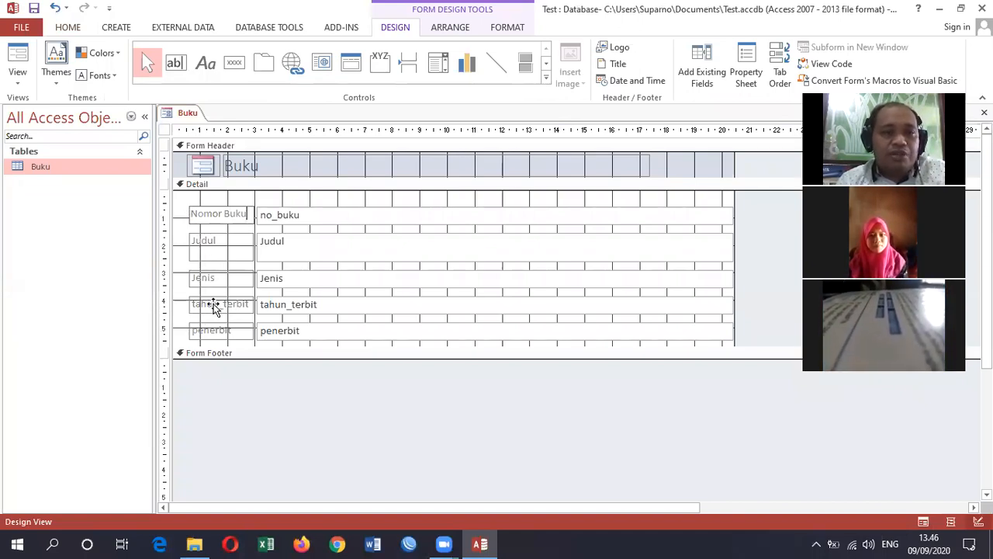
- Change the caption of the tahun_terbit label to "Tahun Terbit"
click(215, 305)
click(222, 304)
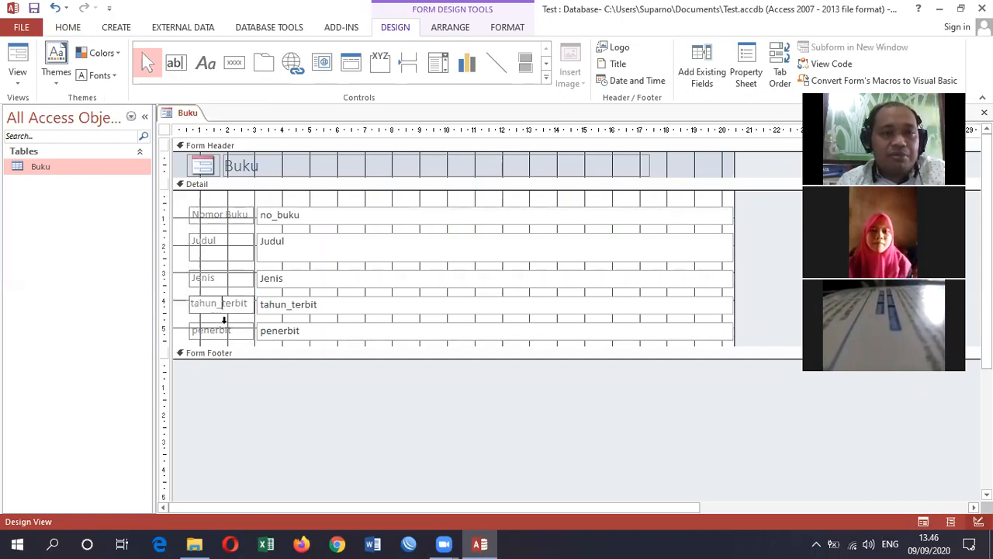
key(BackSpace)
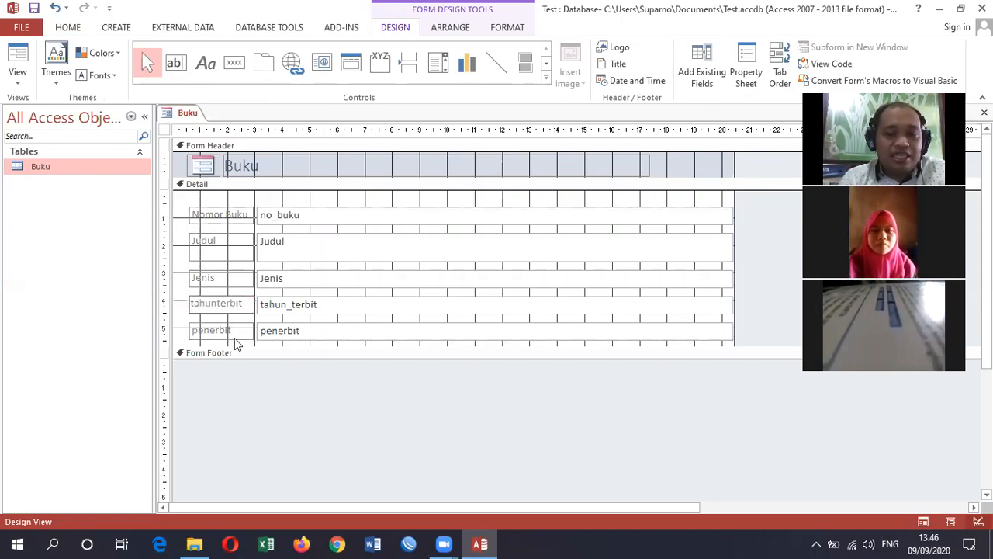
key(Delete)
text(T)
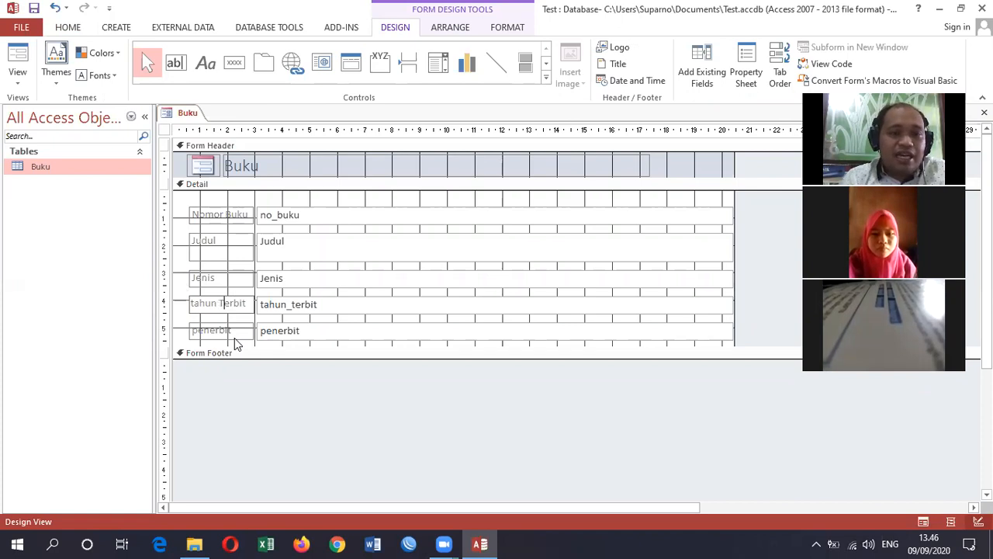
key(Left)
key(Left)
key(Left)
key(Left)
key(Left)
key(Left)
key(Left)
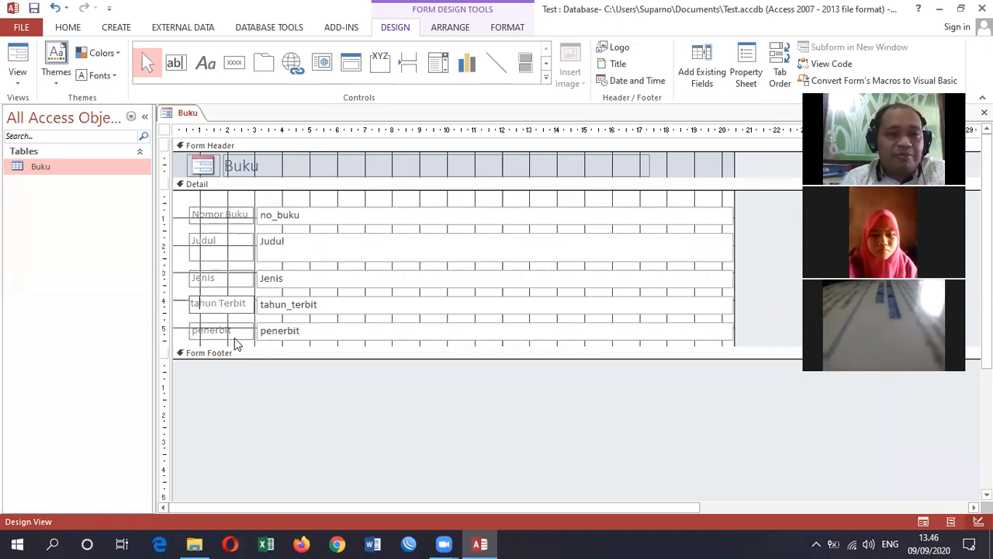
key(Delete)
text(T)
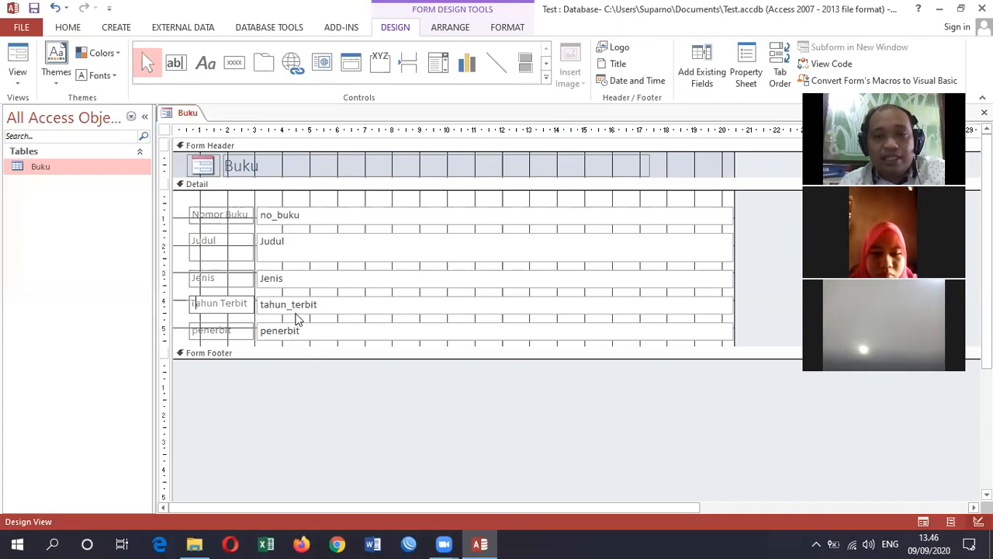
- Enlarge the Form Footer to about 2 cm and the Detail section to about 7.5 cm, and show the result in Form View
drag(308, 358, 312, 414)
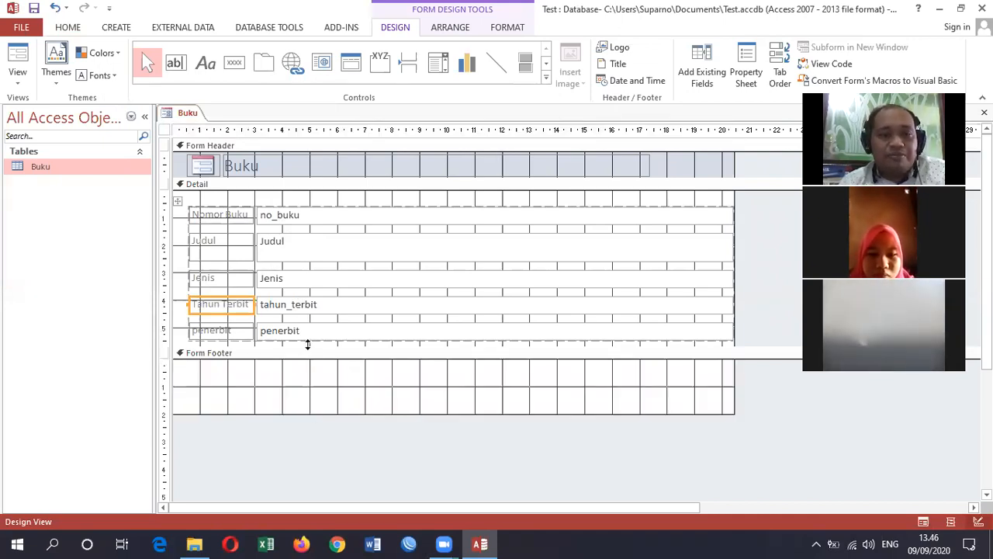
drag(306, 354, 307, 394)
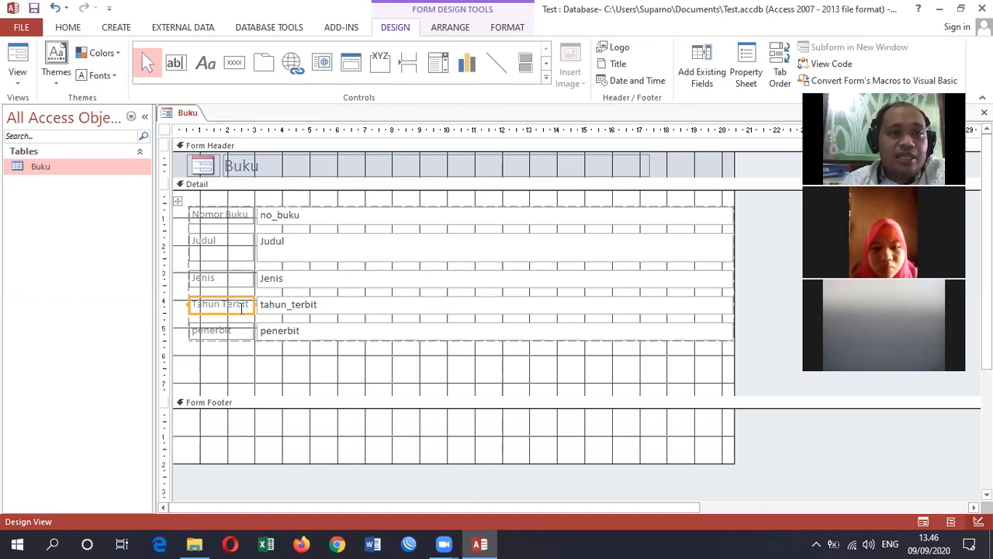
right_click(184, 114)
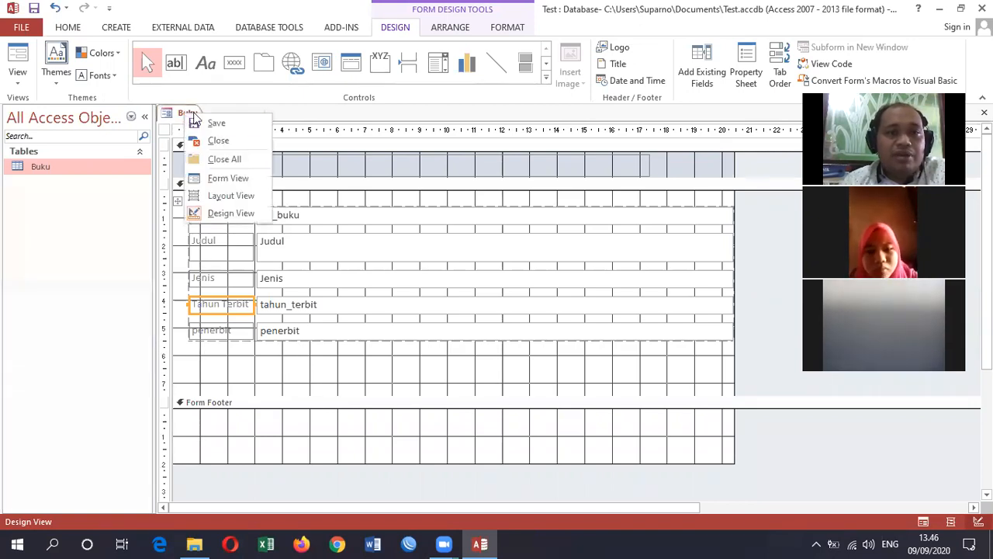
click(224, 179)
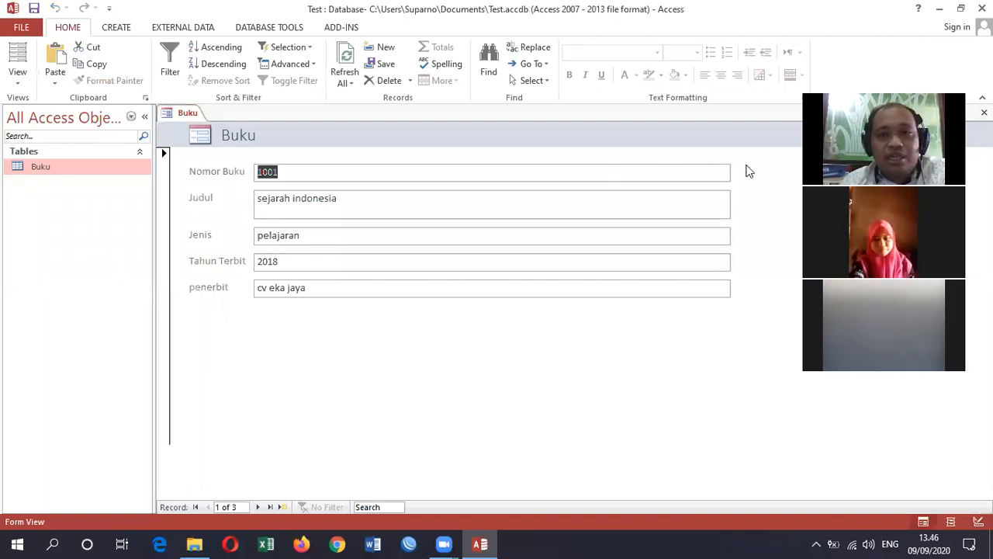
- Switch the form to Layout View and make the column of field text boxes moderately narrower
right_click(189, 115)
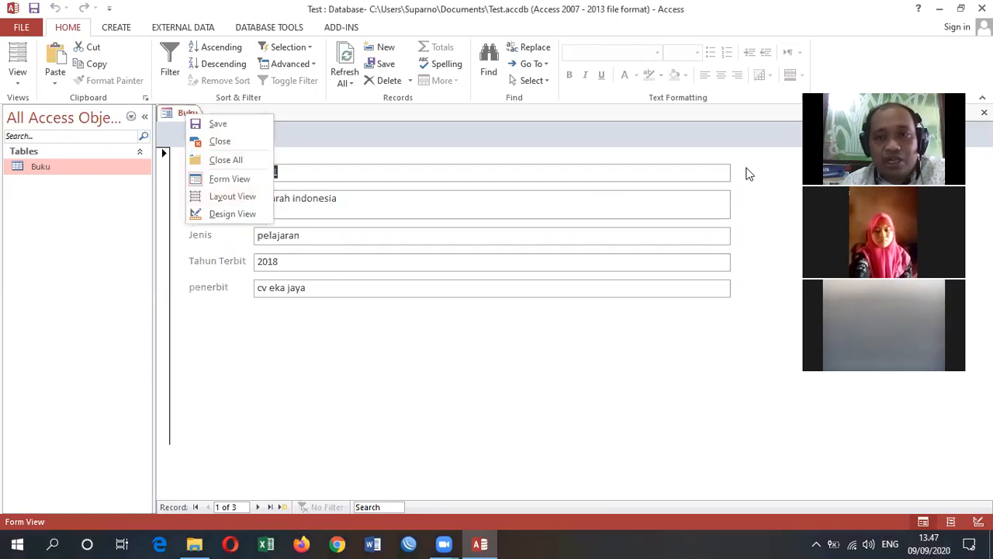
click(248, 200)
drag(727, 172, 587, 180)
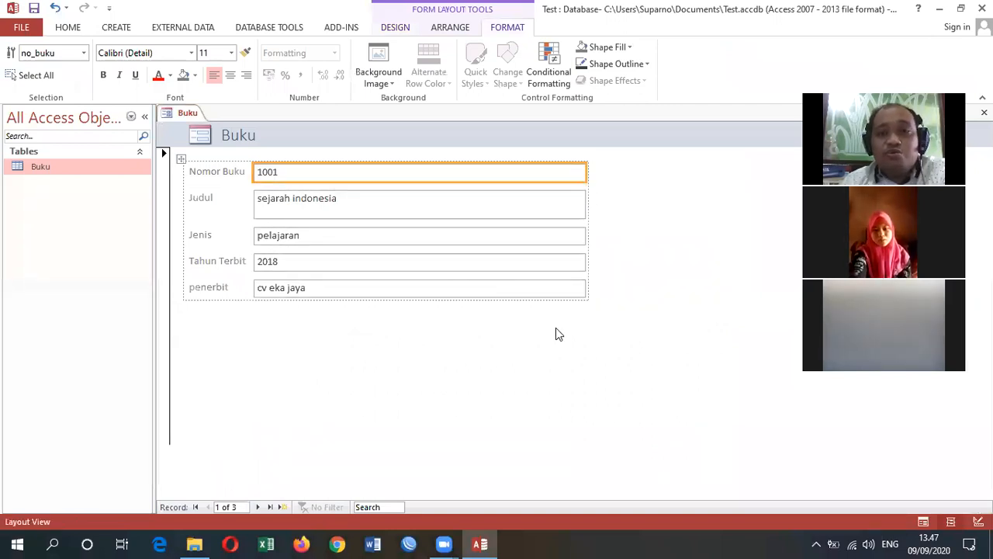
drag(586, 171, 665, 180)
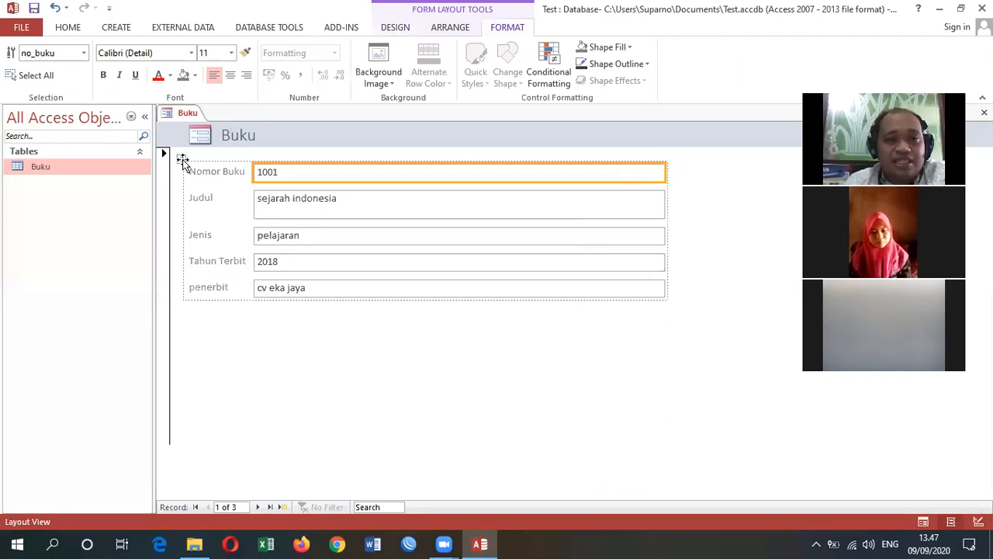
click(182, 160)
right_click(183, 162)
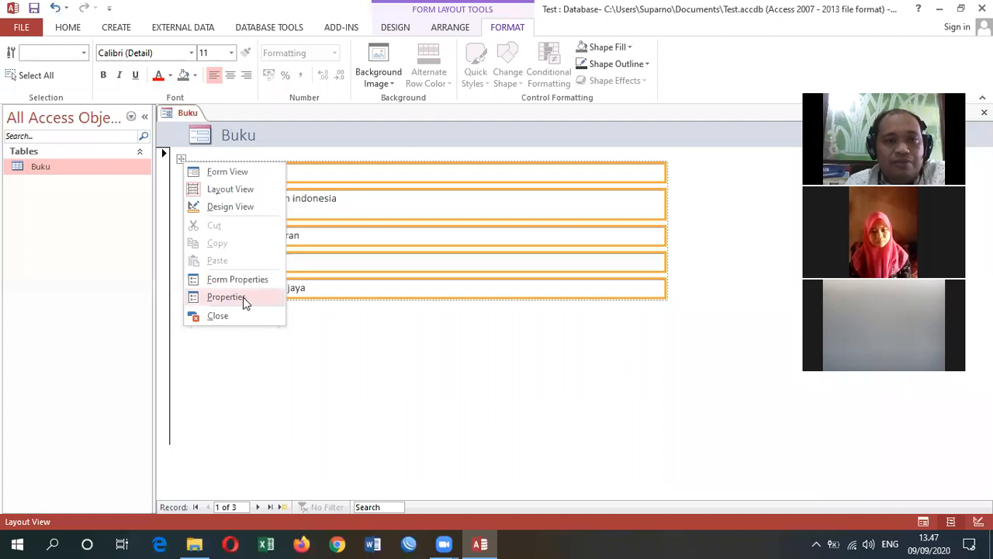
click(415, 373)
click(596, 178)
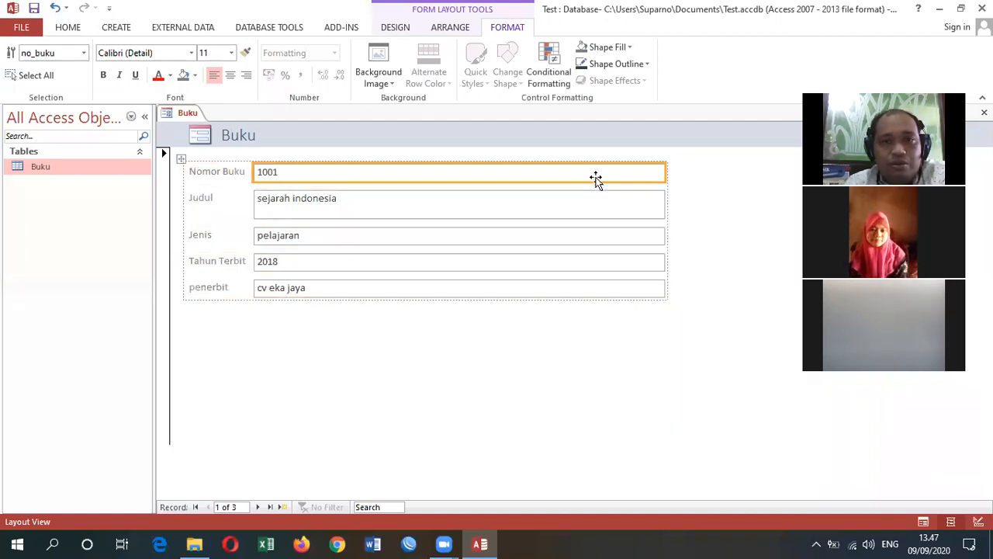
right_click(597, 177)
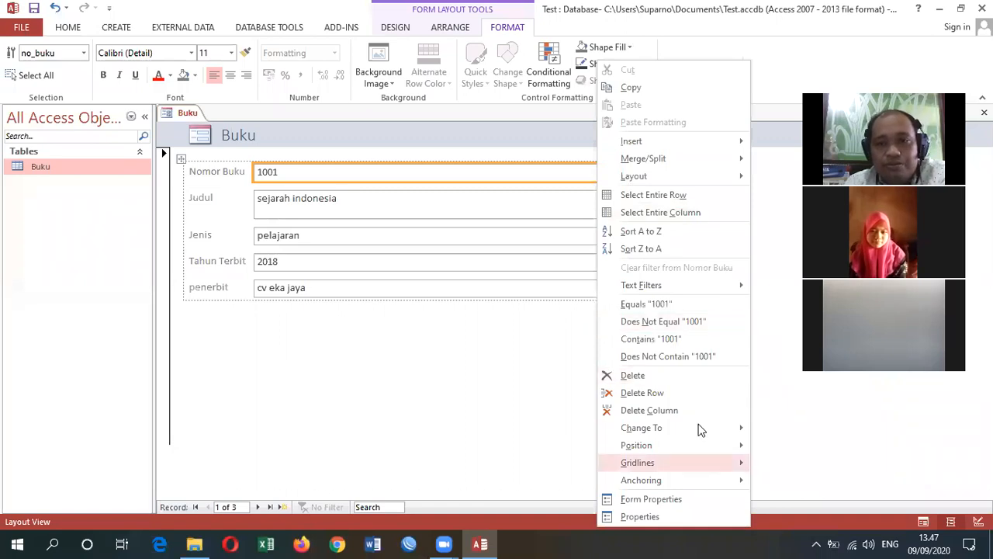
click(500, 341)
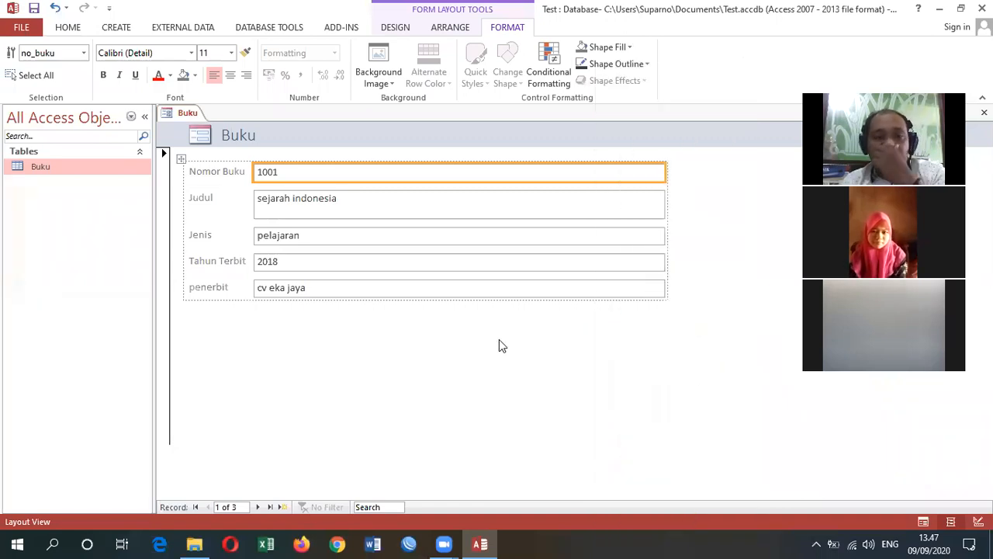
click(504, 332)
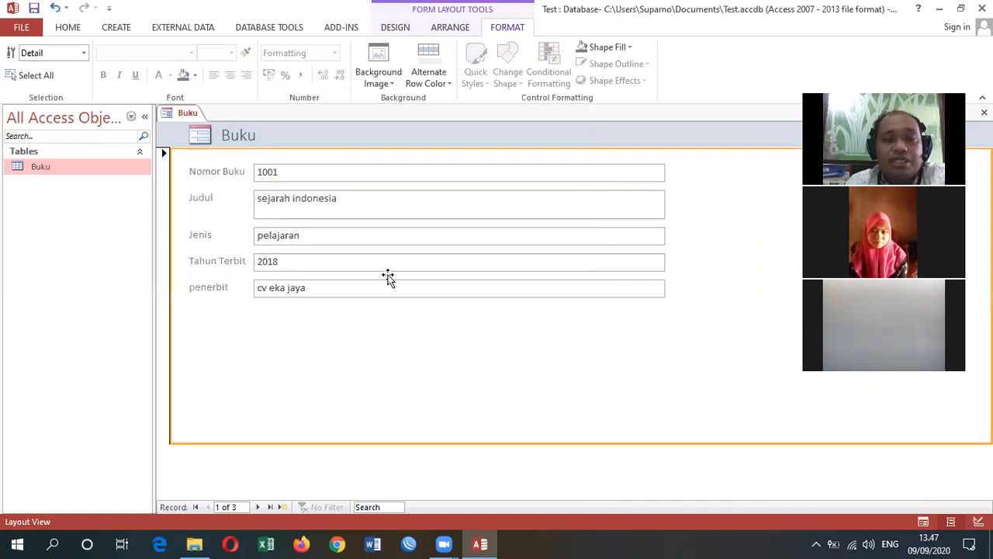
click(372, 471)
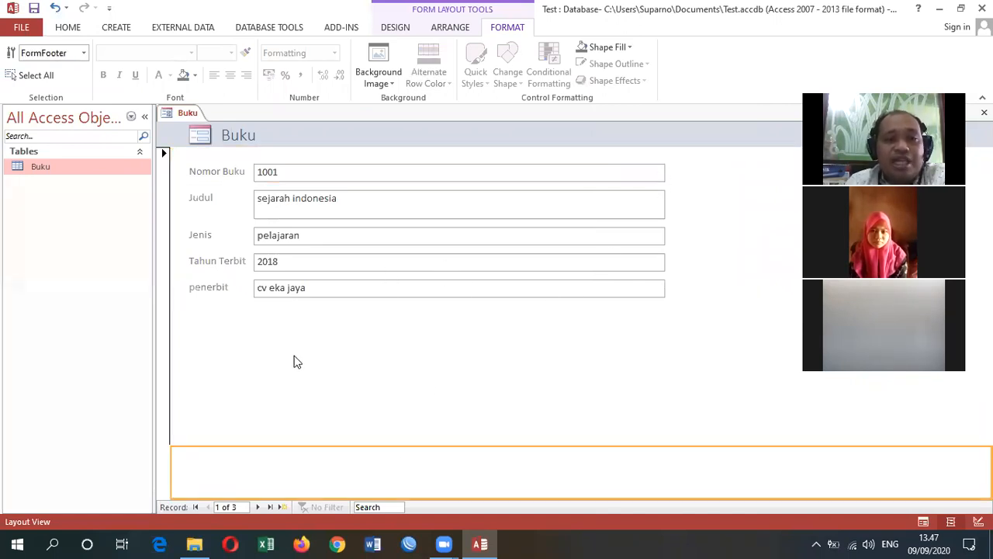
click(304, 385)
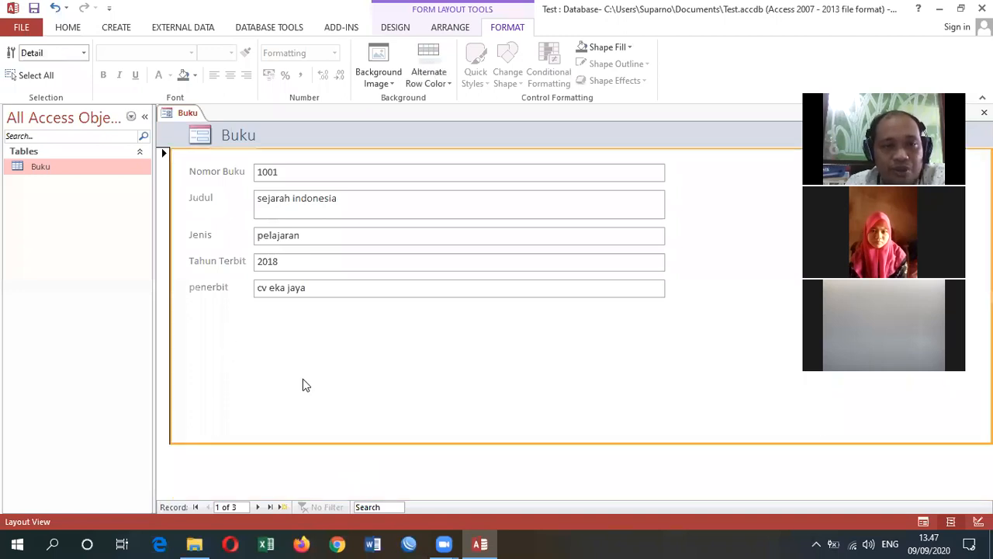
click(259, 507)
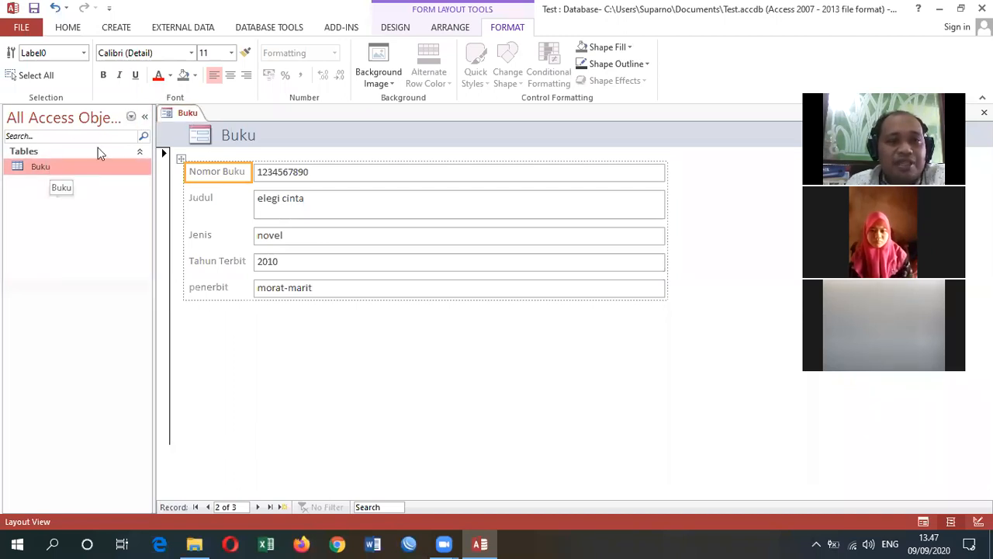
- Save the customized form under the name "Form Buku"
right_click(188, 114)
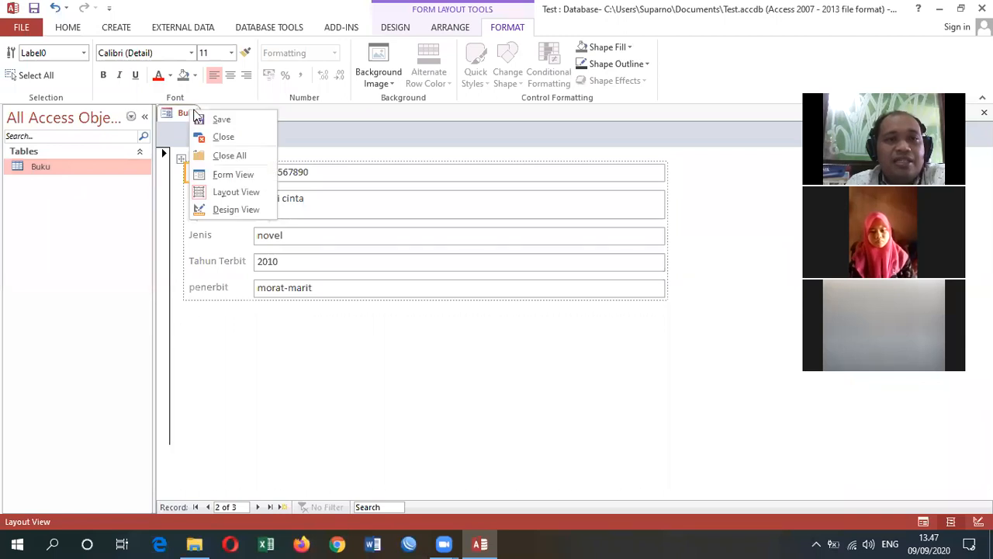
click(218, 122)
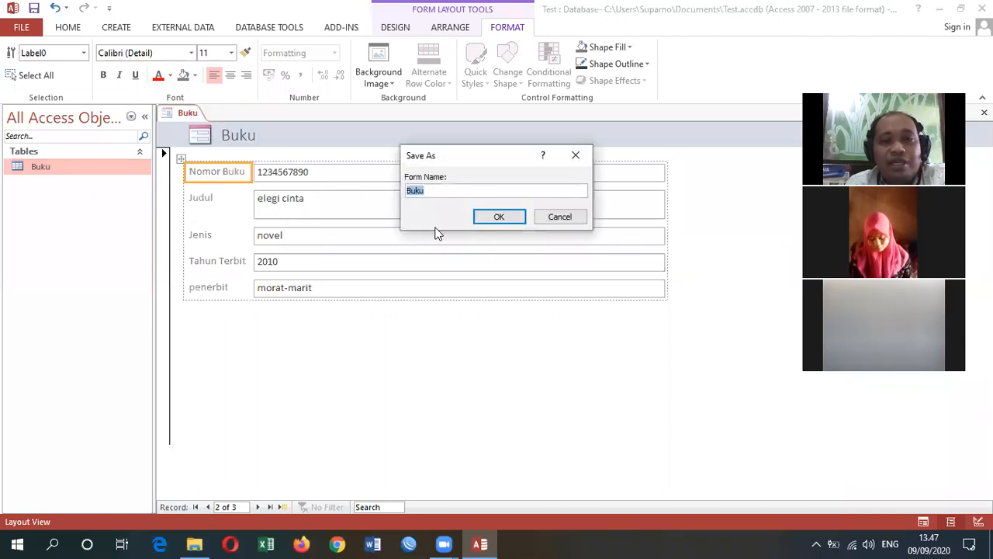
text(F)
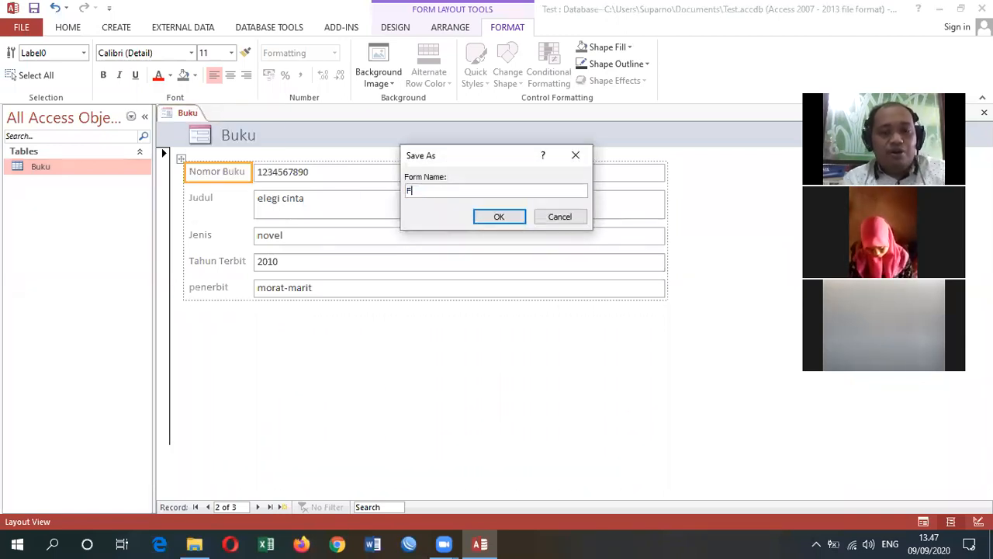
text(orm Buku)
click(490, 218)
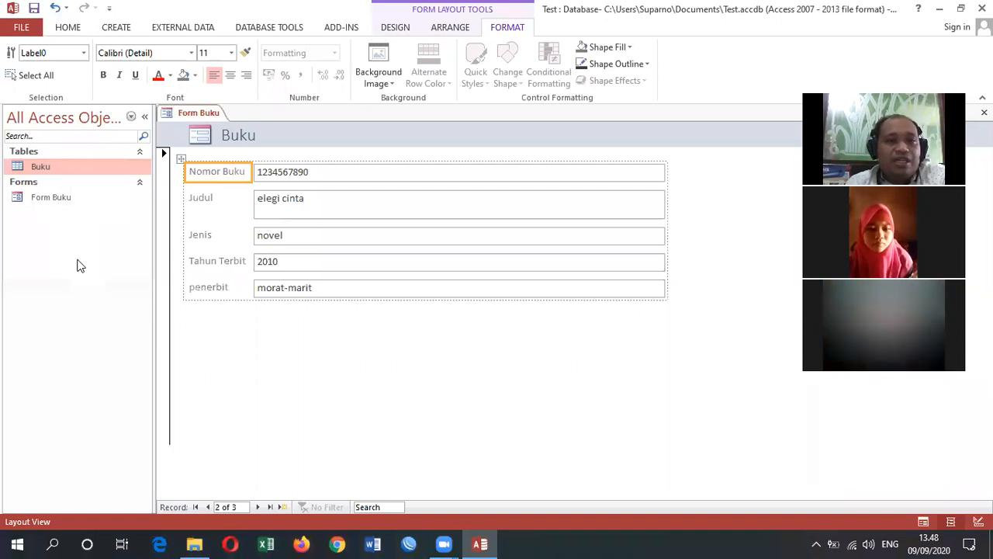
- Start the Form Wizard on the Buku table and add the fields no_buku, Judul, Jenis and tahun_terbit to the new form
click(115, 27)
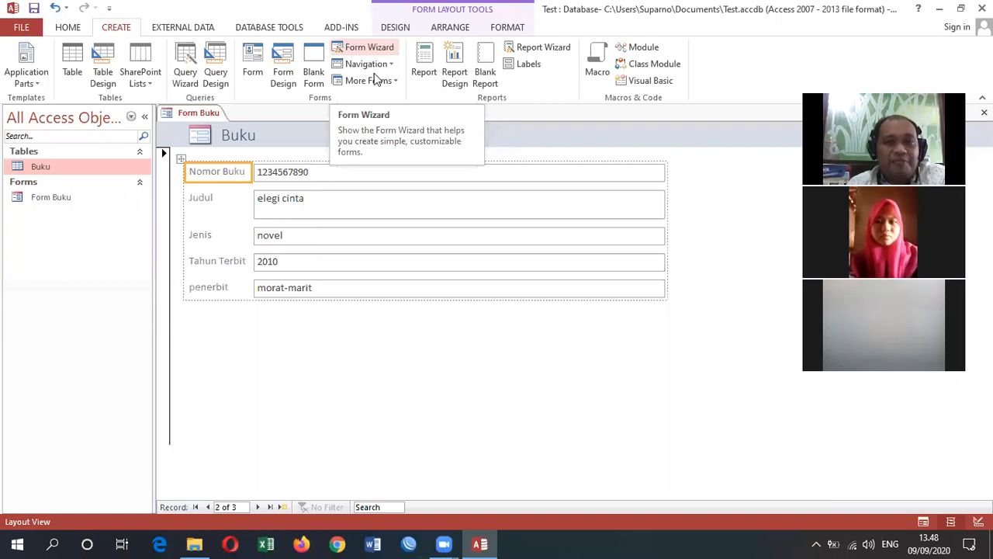
click(374, 52)
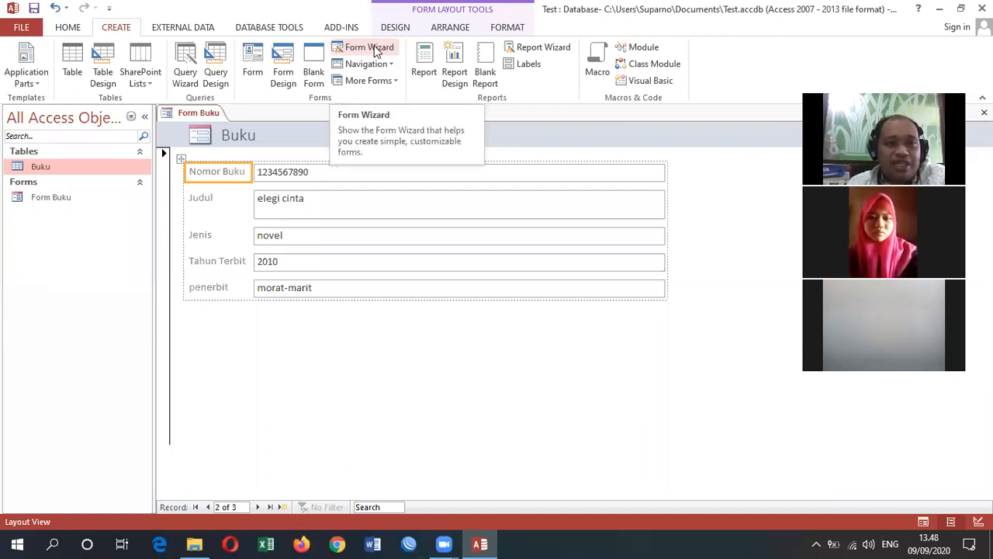
click(374, 51)
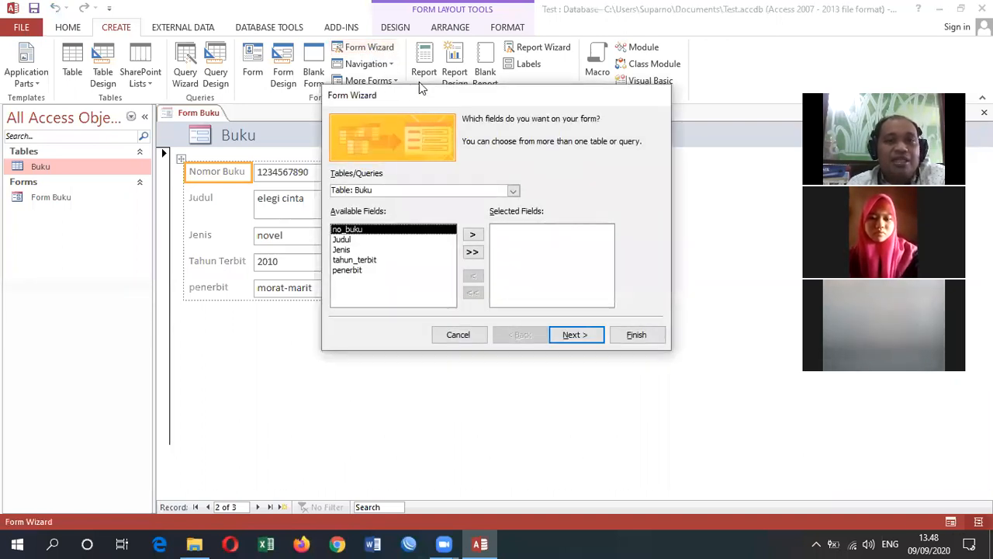
drag(419, 97, 288, 93)
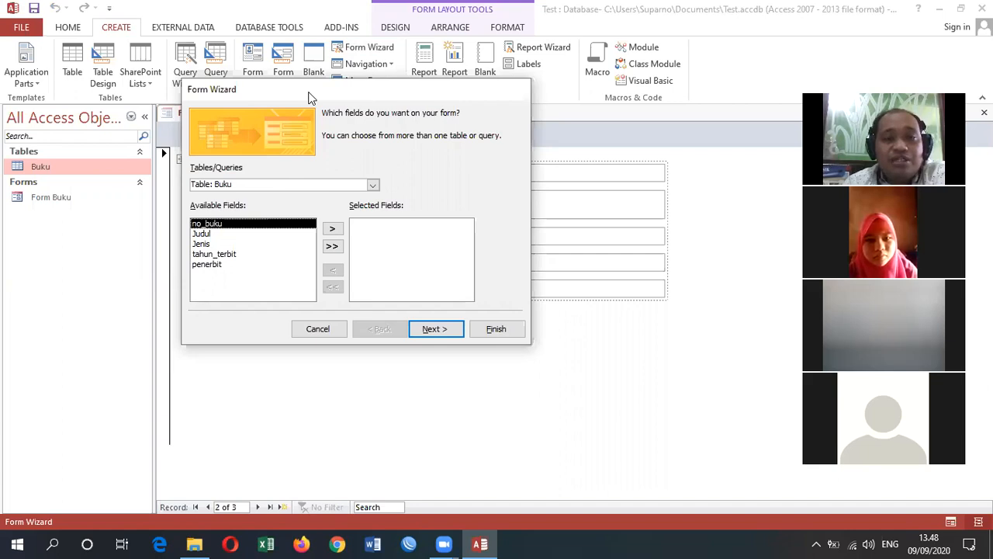
drag(308, 97, 430, 106)
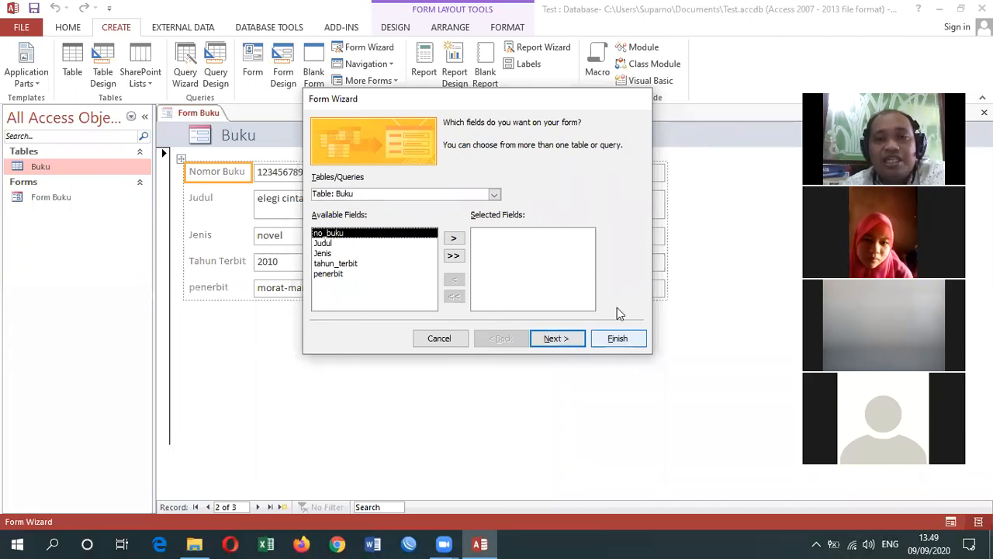
click(456, 240)
click(456, 241)
click(519, 287)
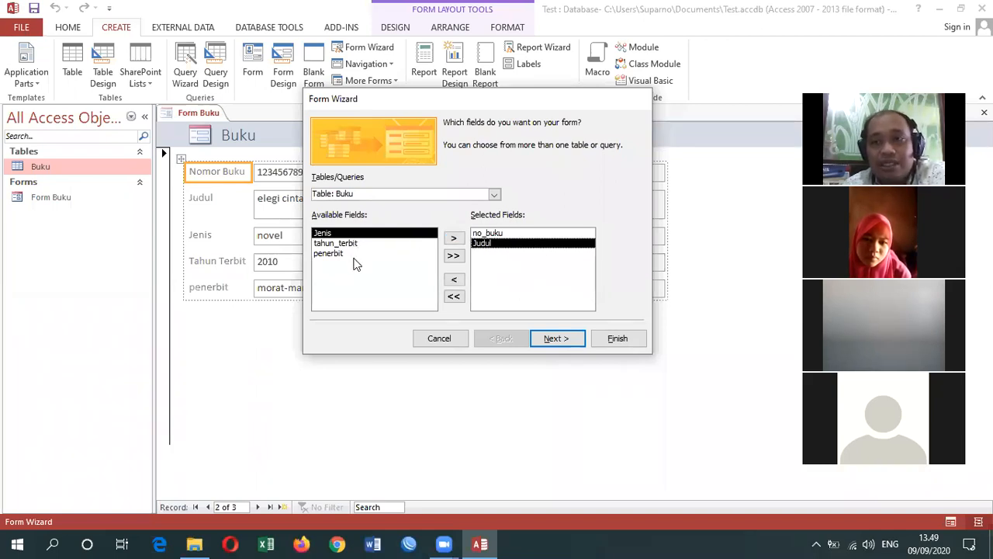
click(454, 239)
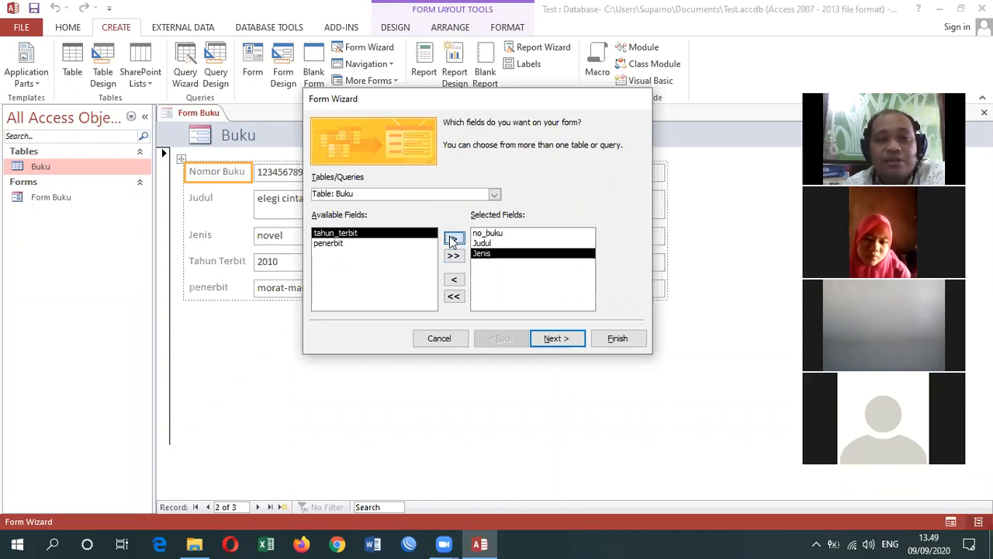
click(454, 239)
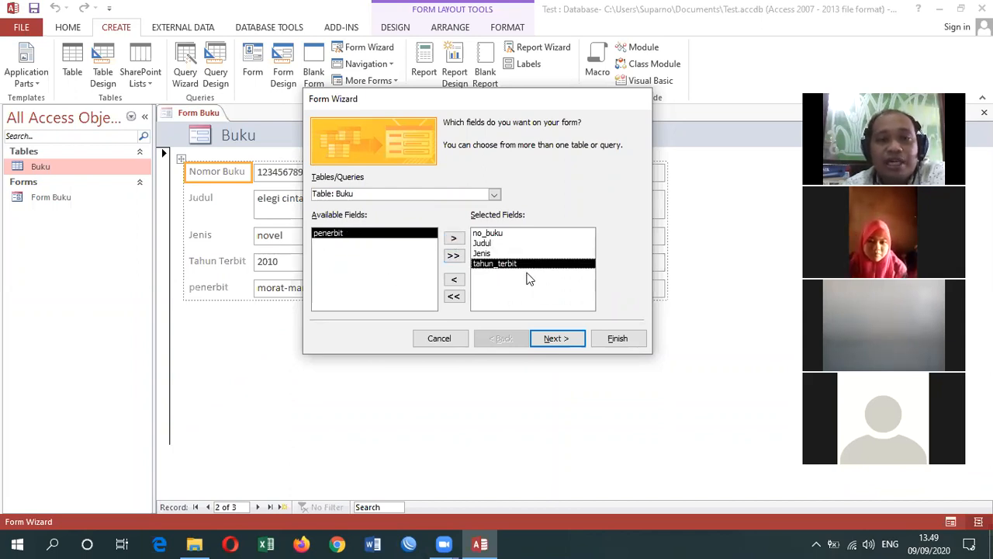
- Remove Jenis from the wizard's selected fields and add all remaining available fields after tahun_terbit
click(479, 254)
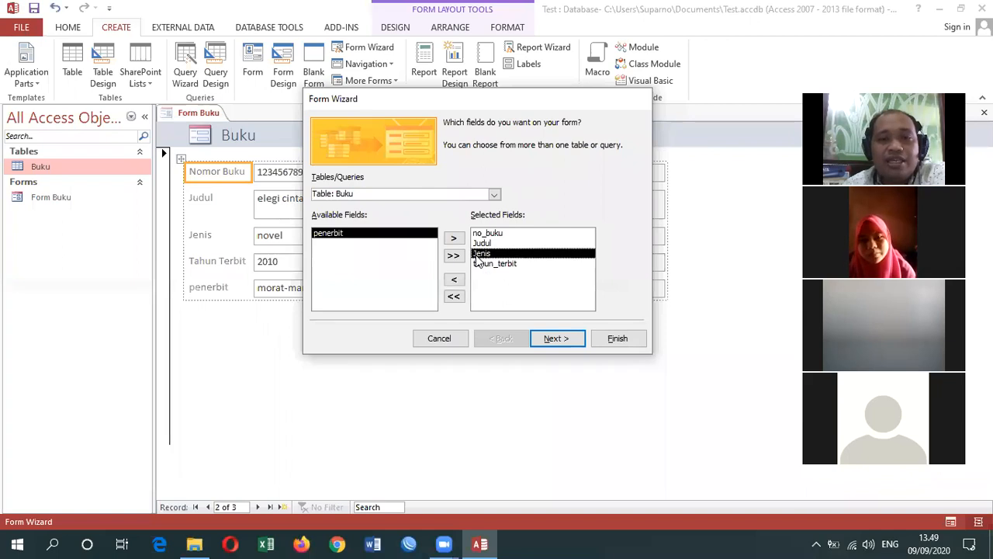
click(455, 281)
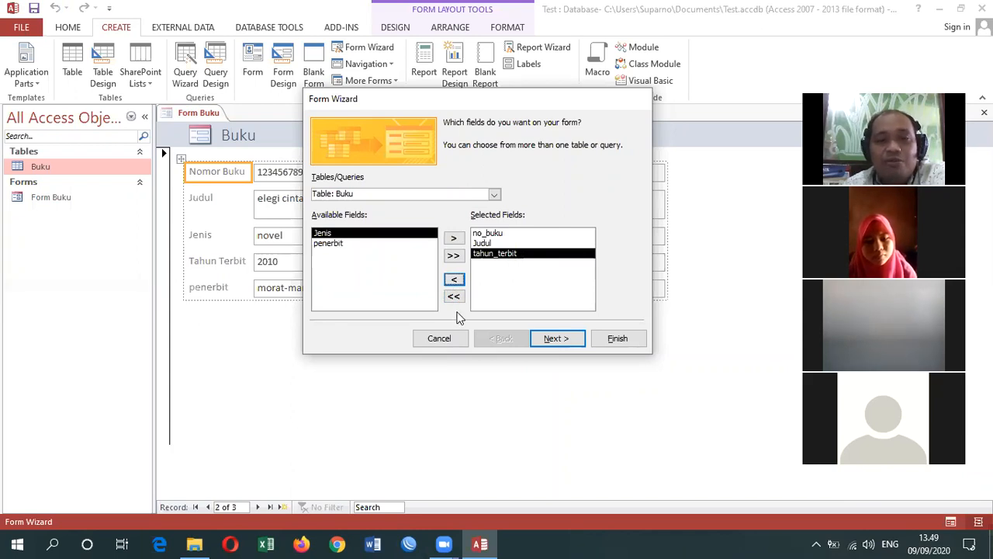
click(454, 255)
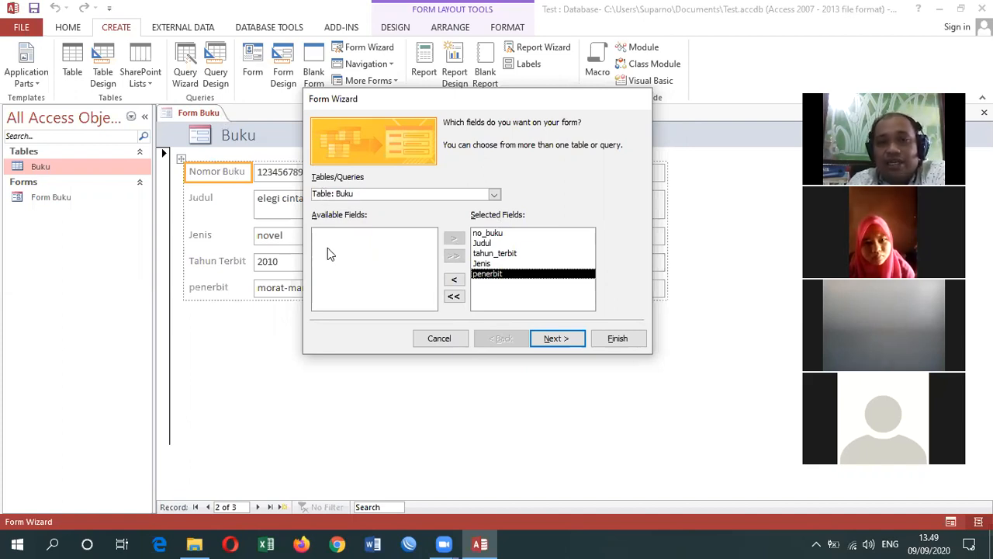
- Preview the Tabular, Datasheet and Justified layouts in the wizard and choose the Columnar layout for the form
click(554, 342)
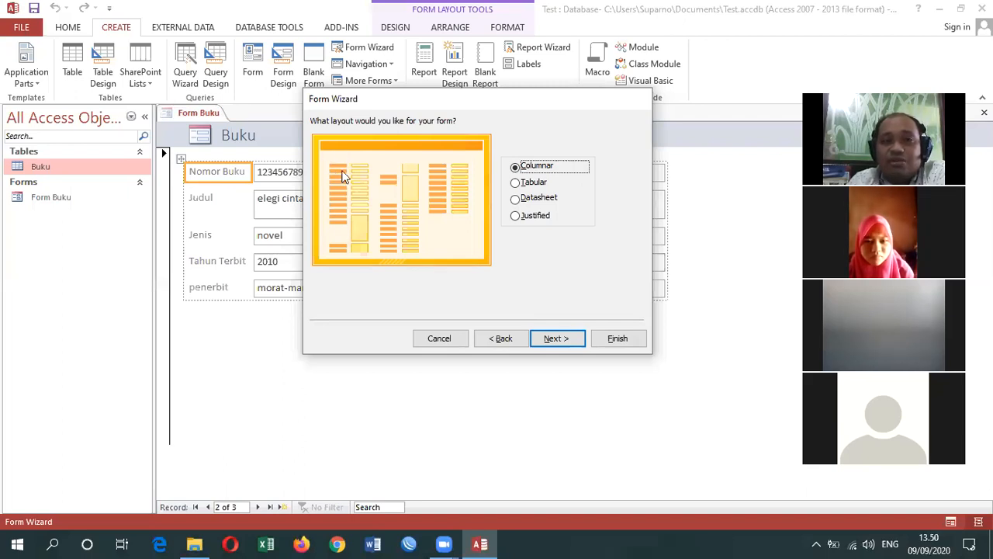
click(532, 183)
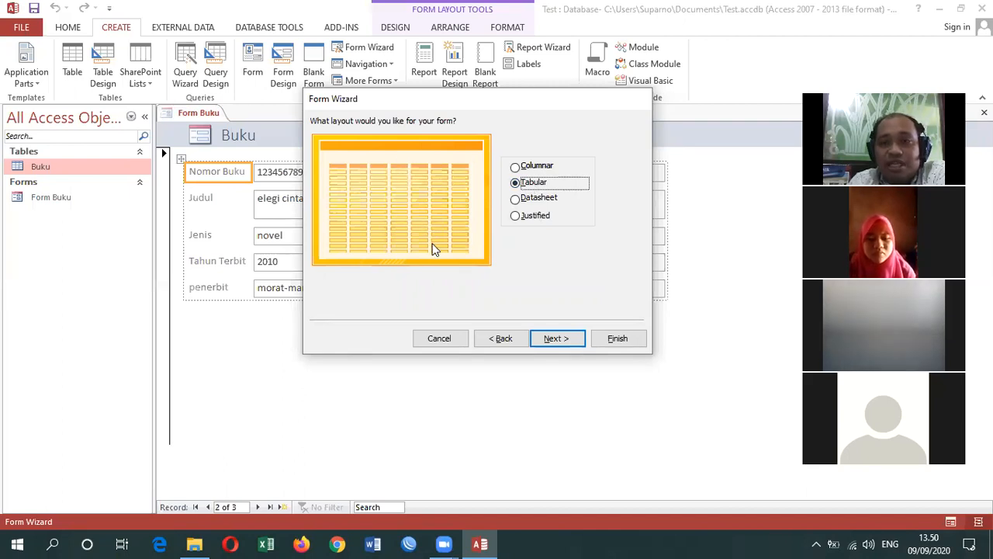
click(513, 200)
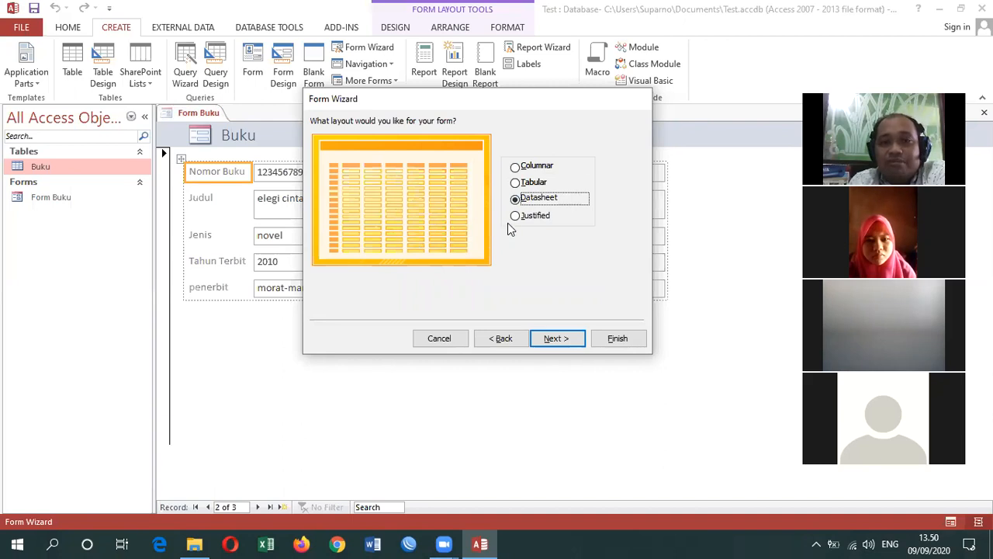
click(516, 217)
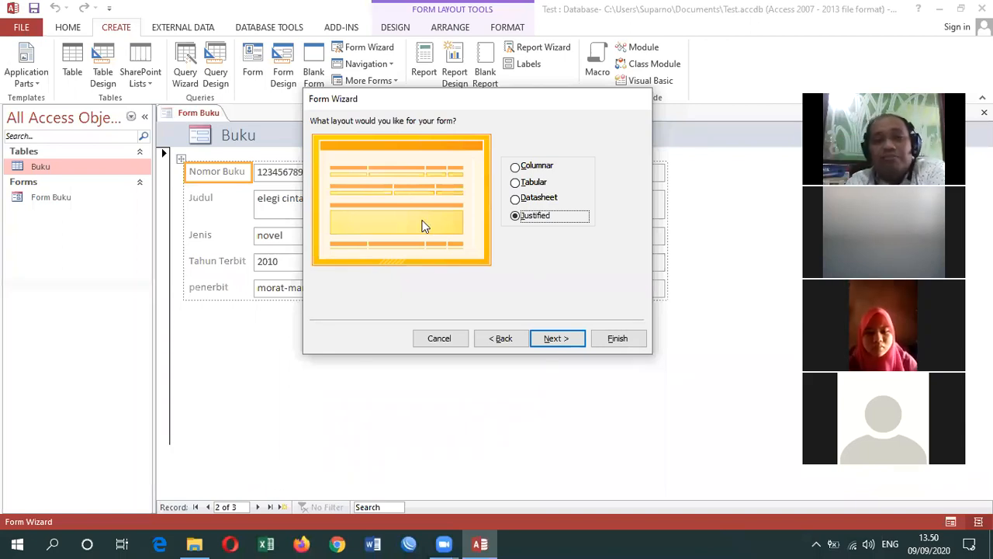
click(515, 166)
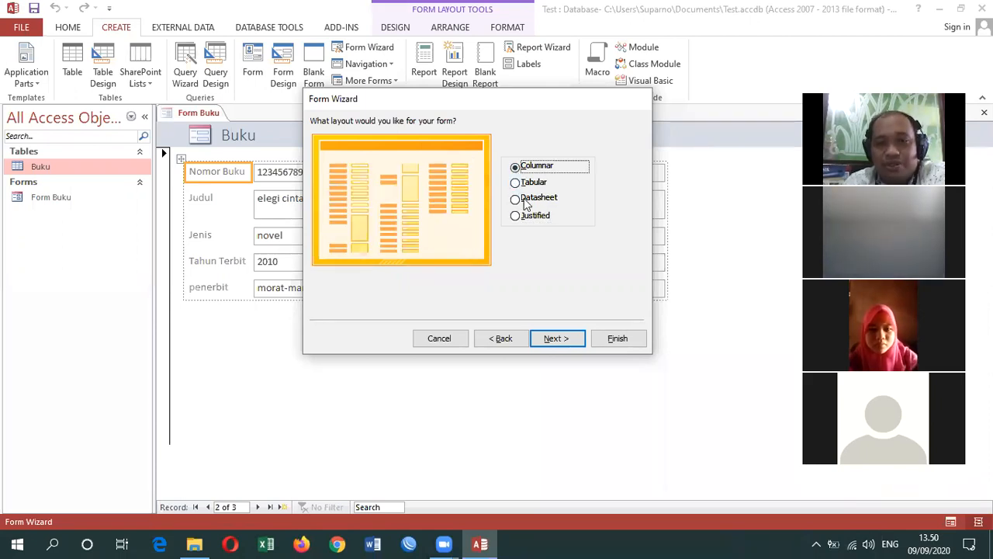
click(558, 340)
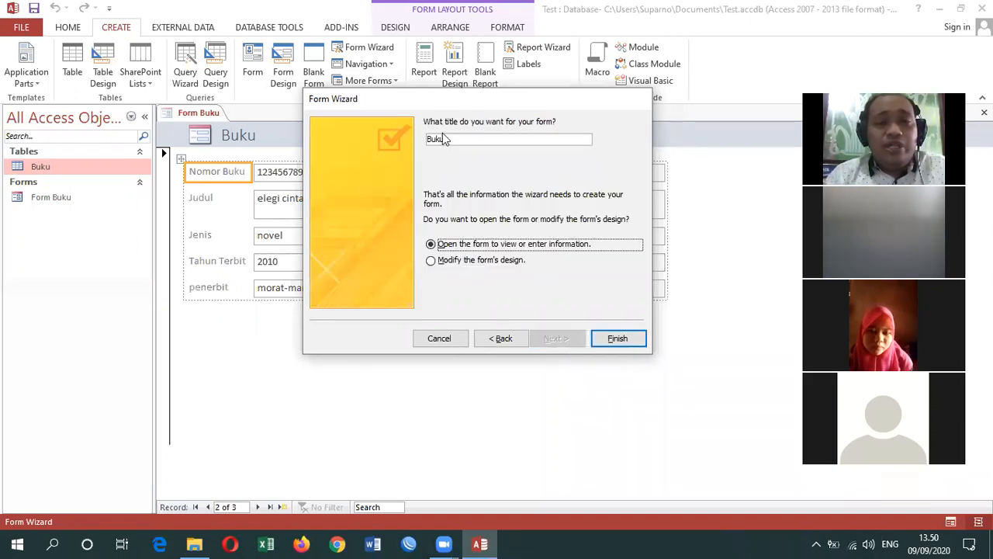
- Enter "Form Buku" as the new form's title and try to finish the wizard
drag(452, 102, 549, 116)
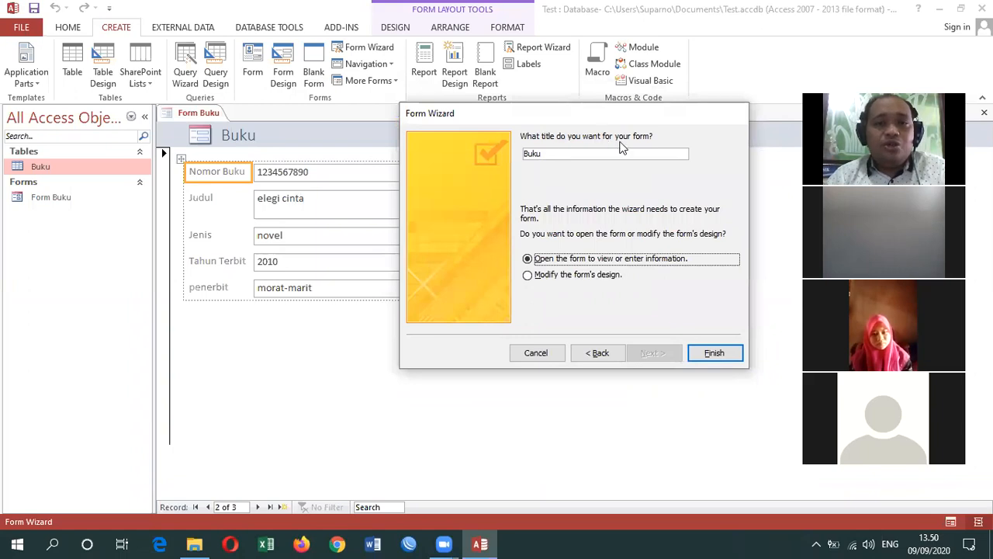
click(578, 153)
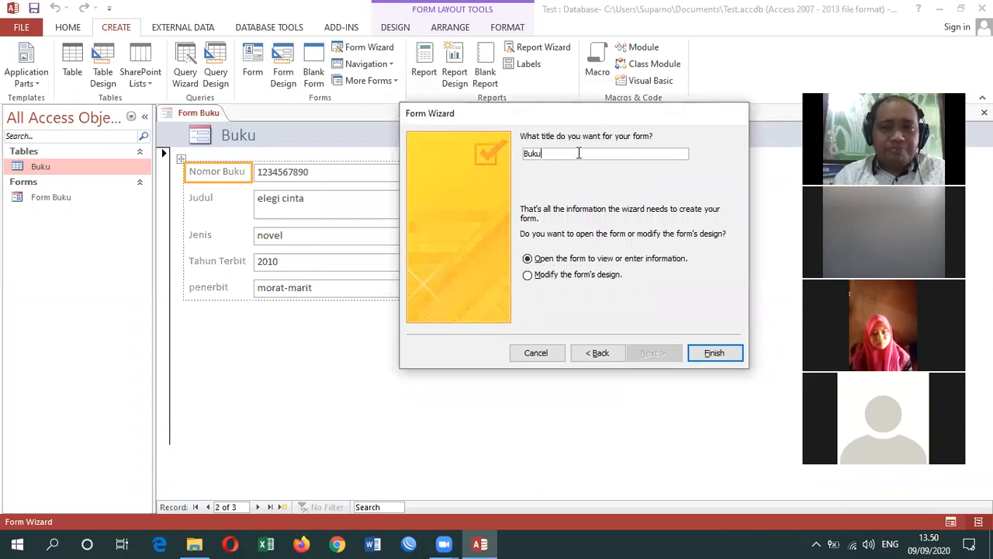
text(Form)
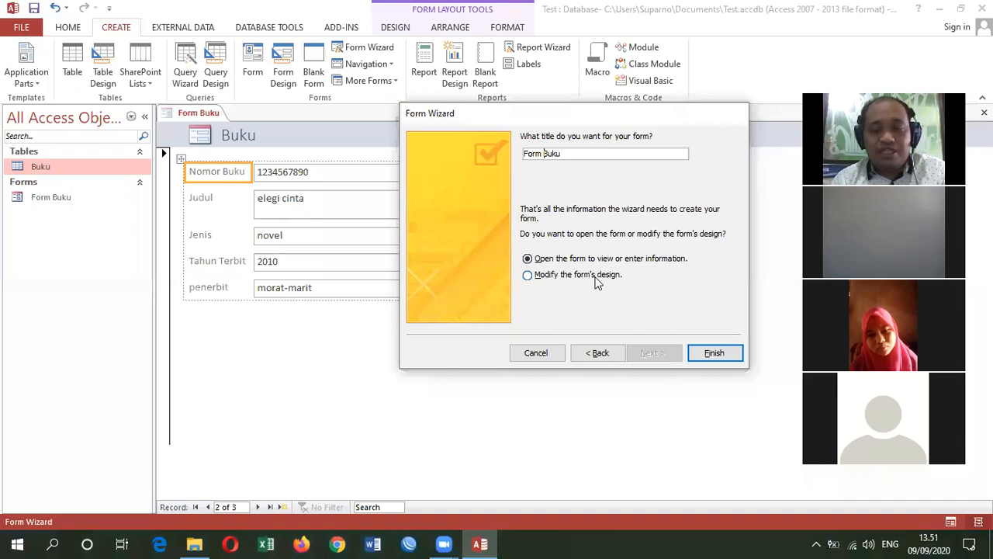
click(730, 353)
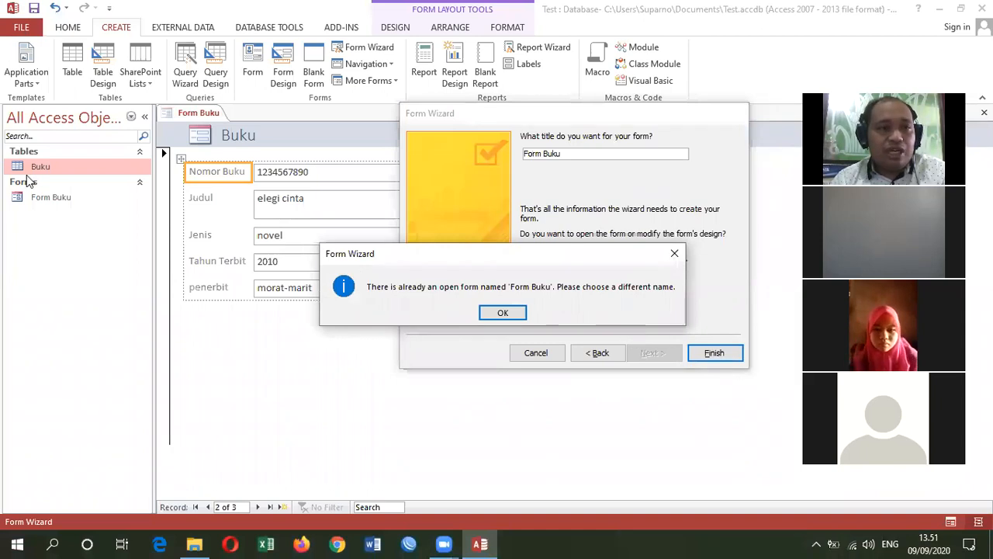
click(512, 312)
- Change the title to "Form Buku1" and finish the wizard, opening the form to view or enter information
click(575, 153)
text(1)
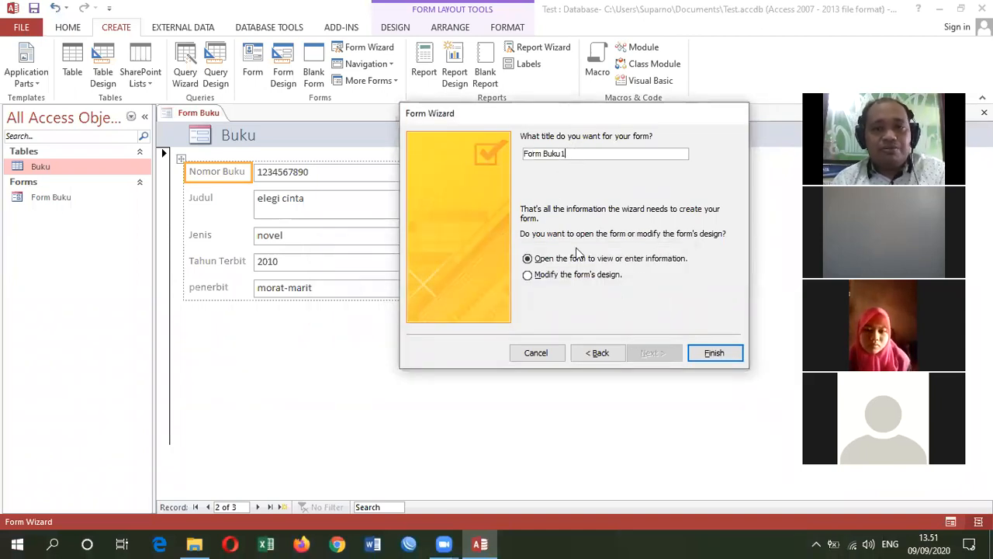
click(714, 353)
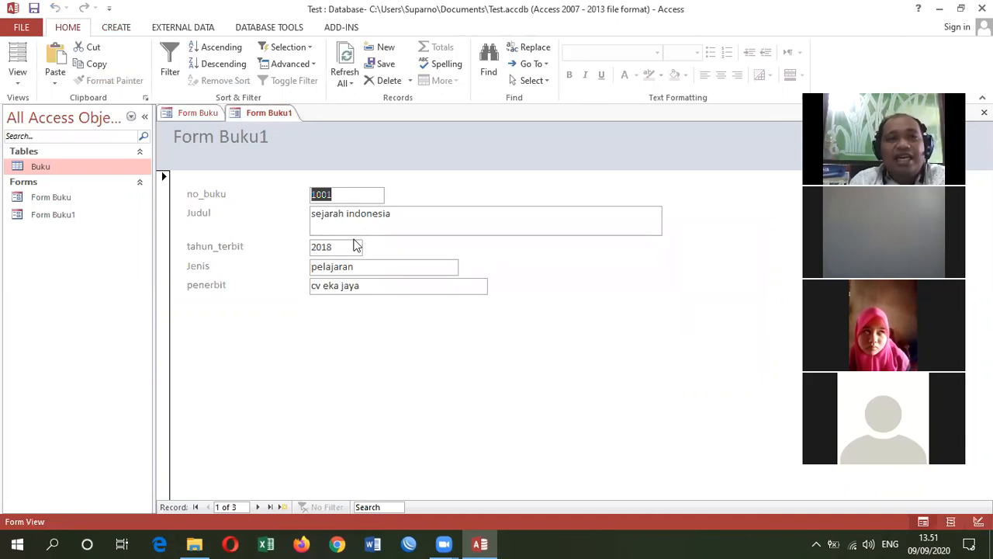
- Compare Form Buku with Form Buku1 and browse forward and back through the records in Form Buku1
click(200, 113)
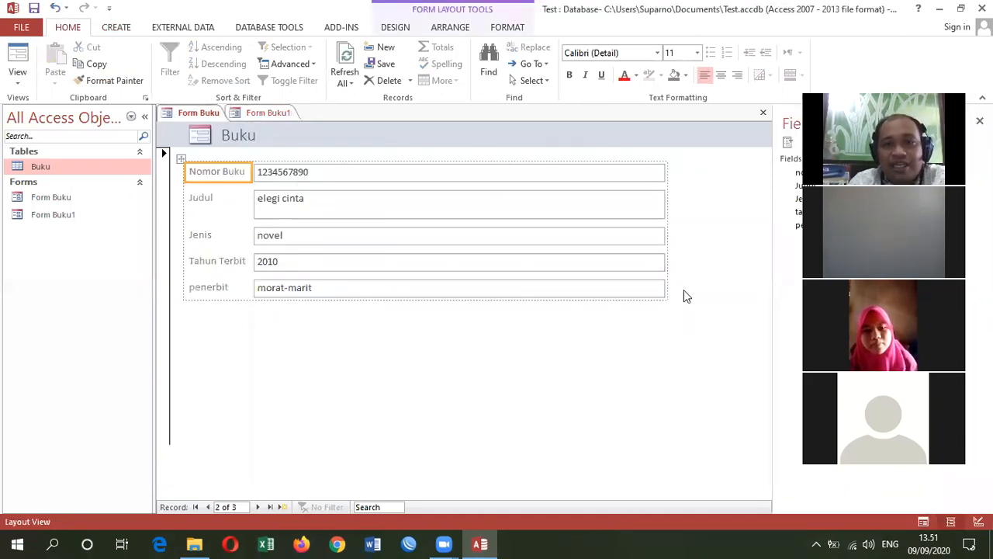
click(264, 113)
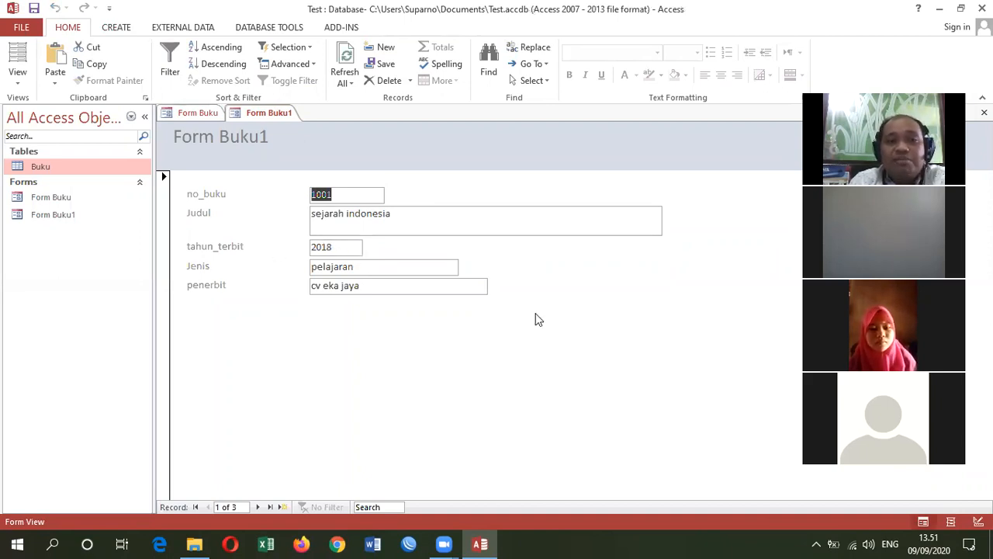
click(259, 507)
click(259, 506)
click(259, 506)
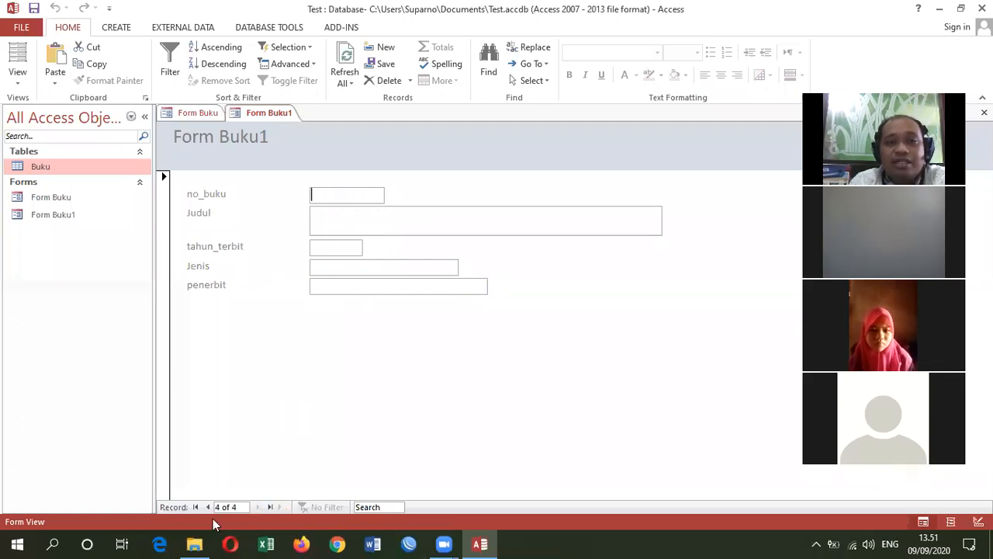
click(207, 507)
click(206, 507)
click(206, 507)
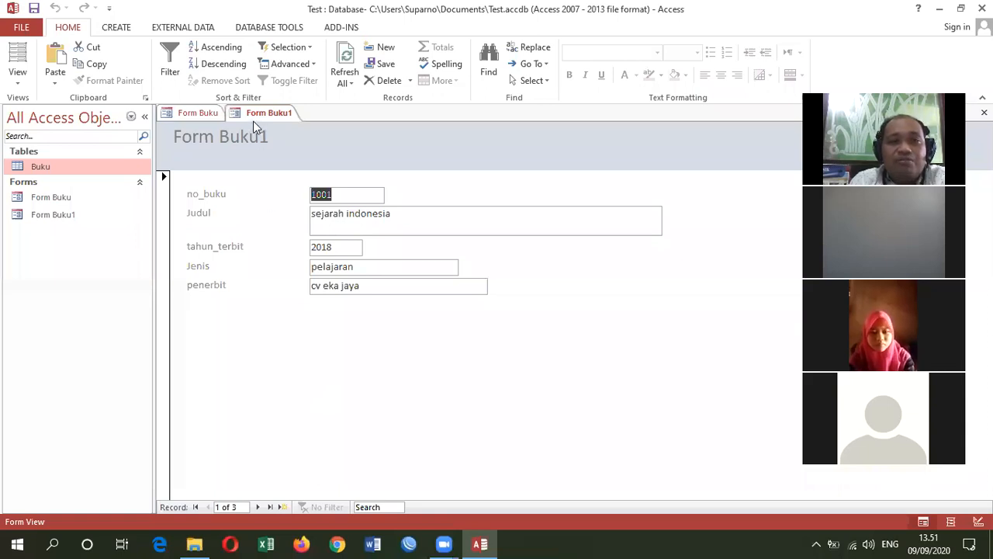
- Start the Form Wizard again for another form based on the Buku table
click(117, 28)
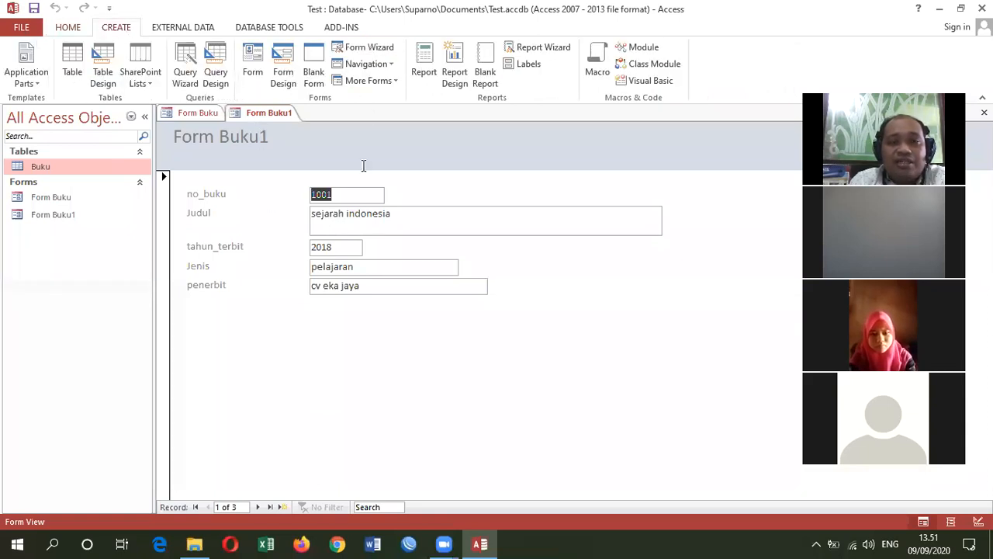
click(369, 48)
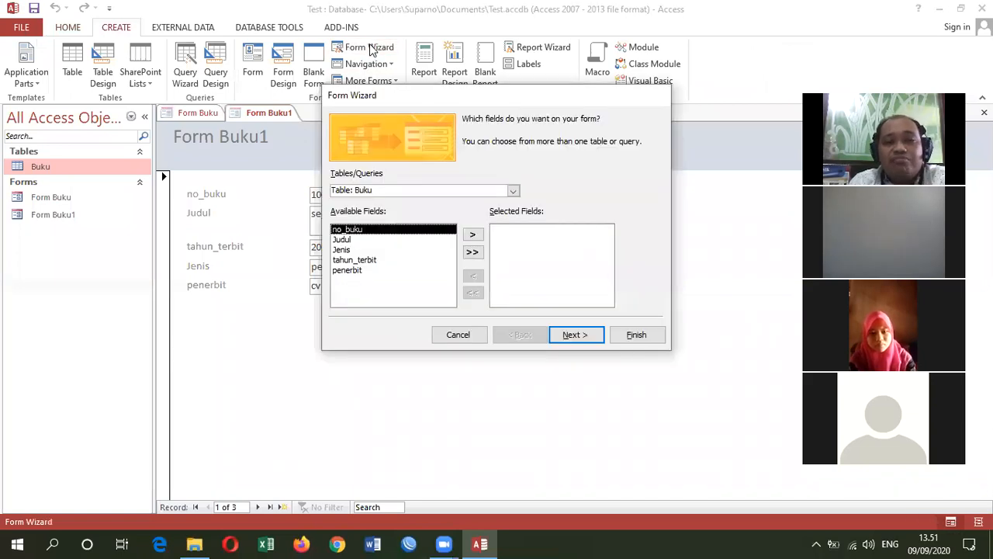
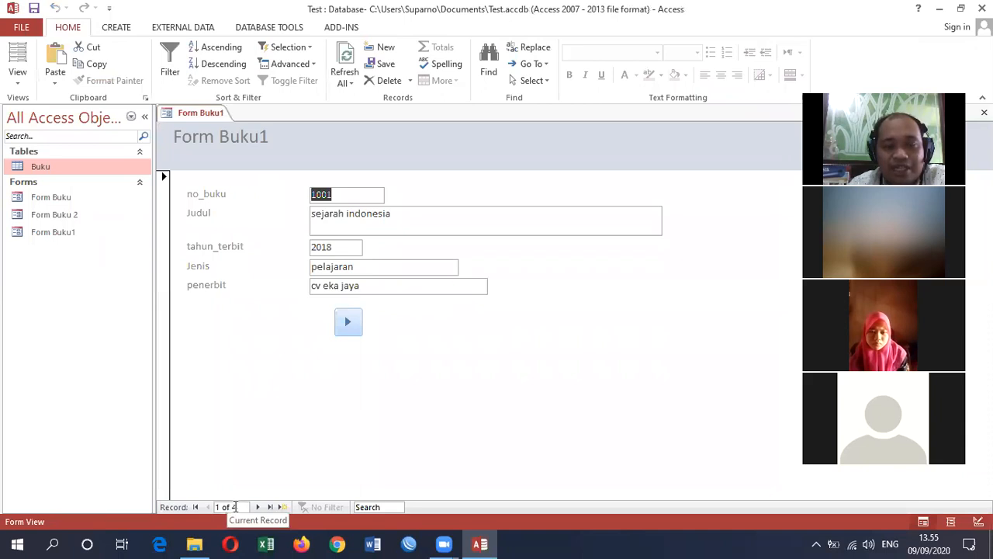
- Test the next-record button in Form Buku1 by advancing from the first record to the last
click(353, 329)
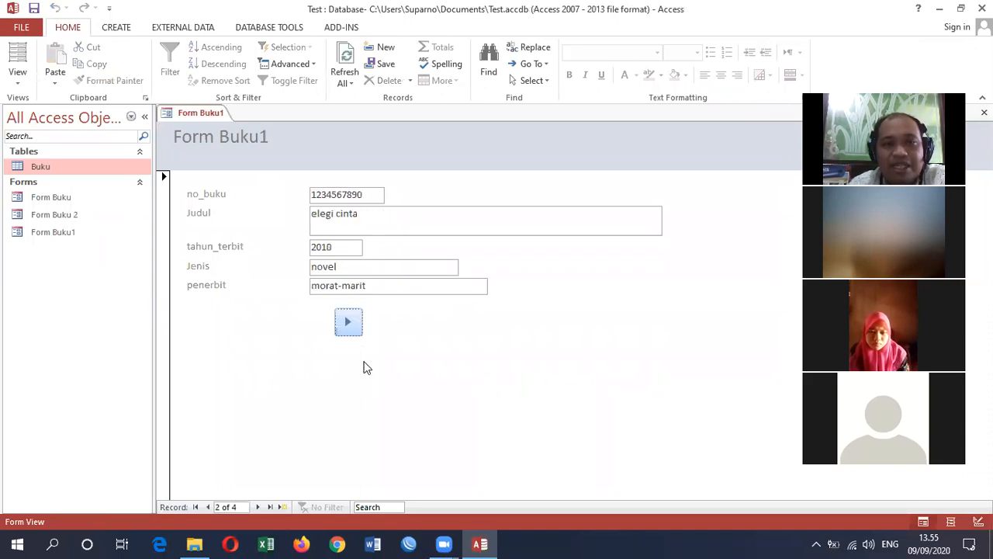
click(354, 330)
click(348, 325)
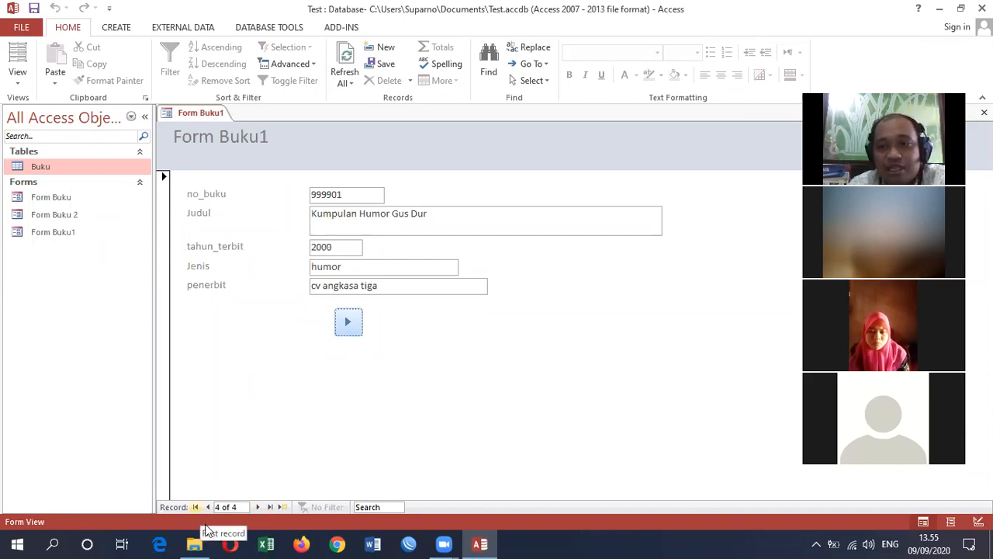
mouse_move(196, 542)
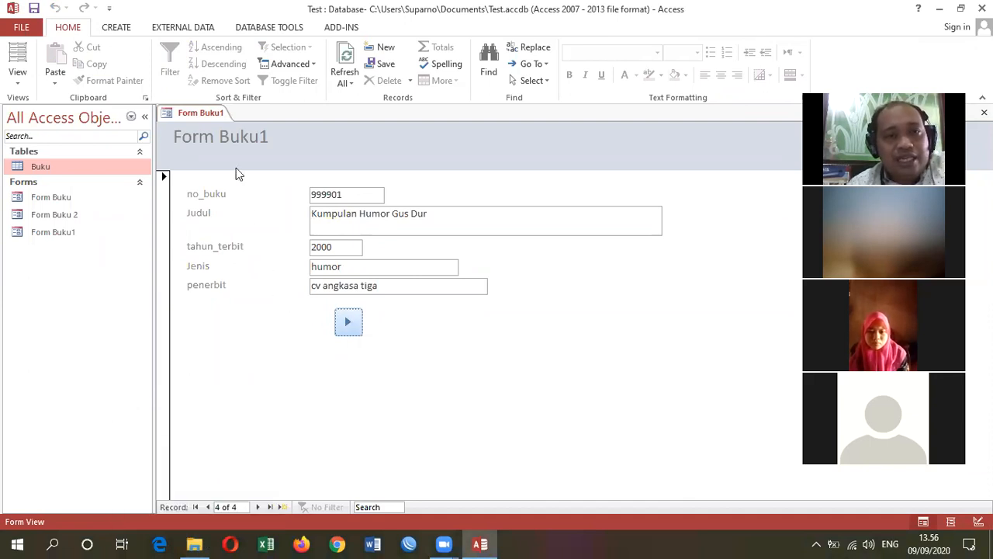
- In Form Buku1's Design View, add a picture command button below the penerbit field with the Record Navigation action Go To Previous Record
right_click(206, 117)
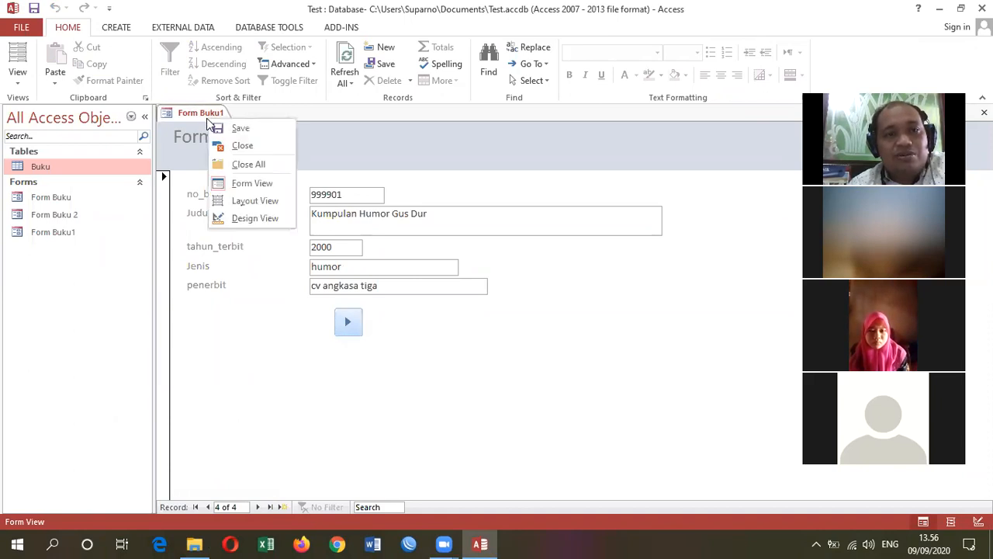
click(254, 218)
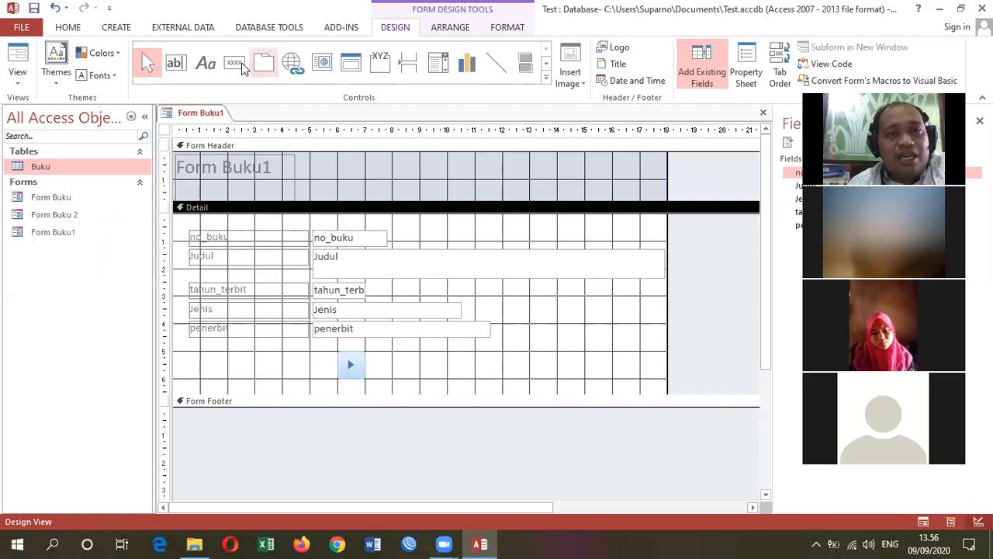
click(240, 66)
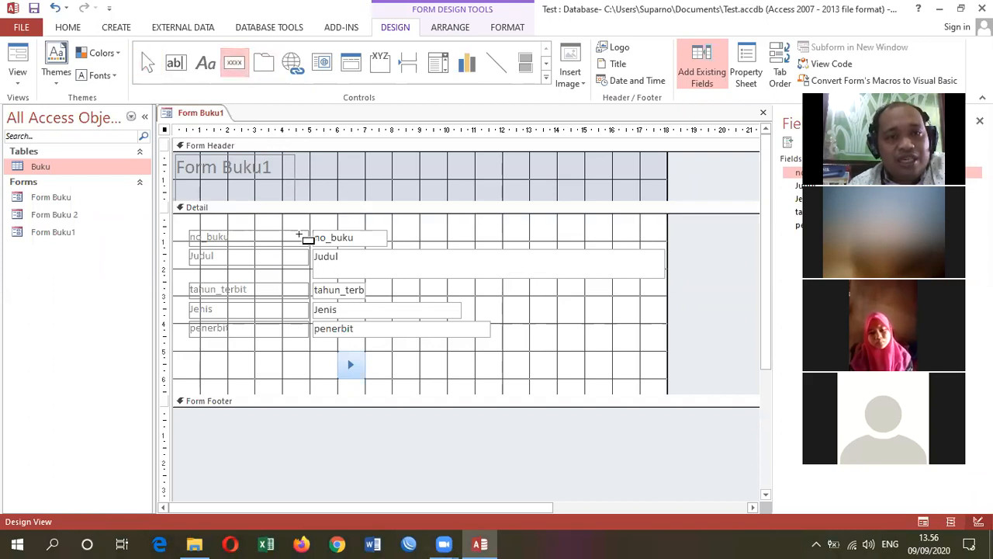
click(316, 363)
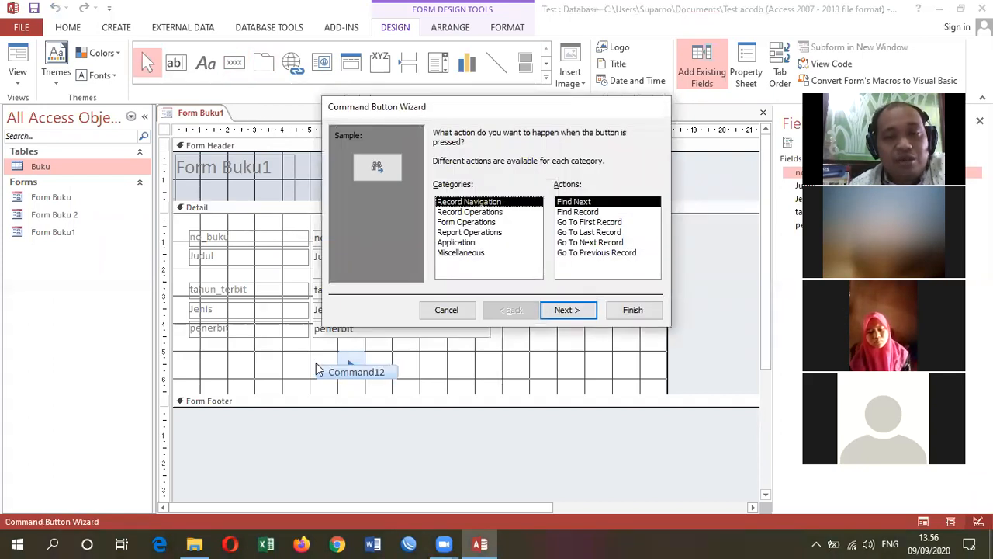
click(586, 253)
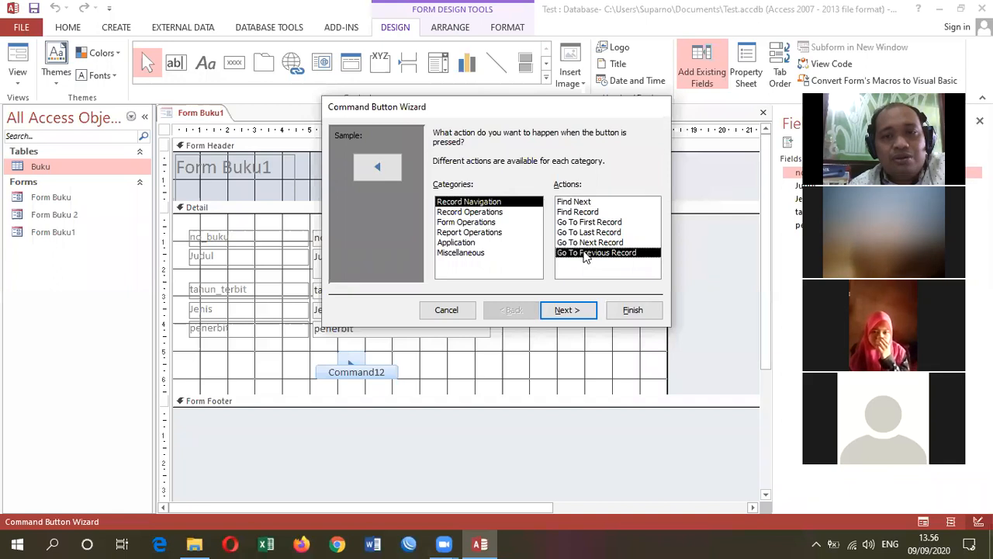
click(565, 311)
click(629, 312)
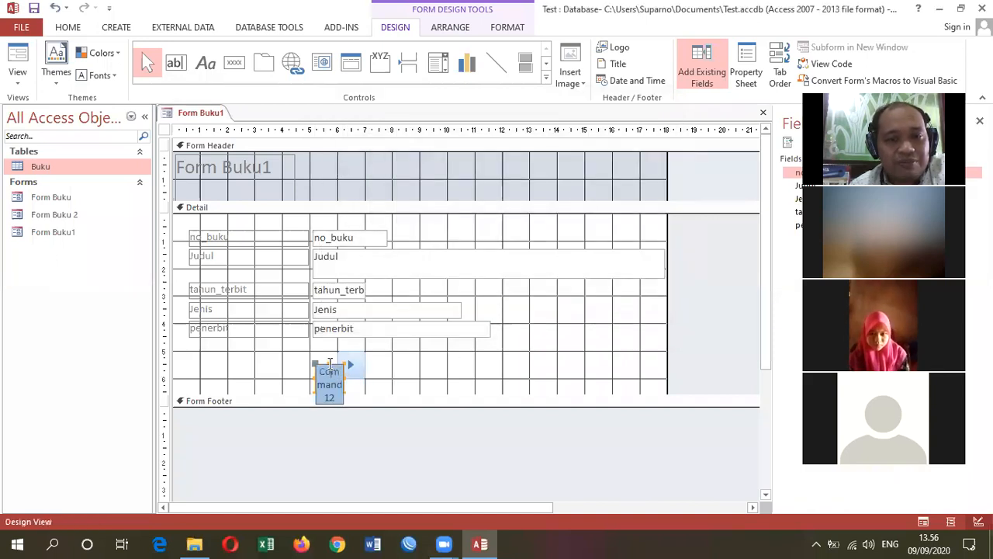
- Move the previous-record button level with the next-record button, immediately before it
click(404, 370)
click(321, 380)
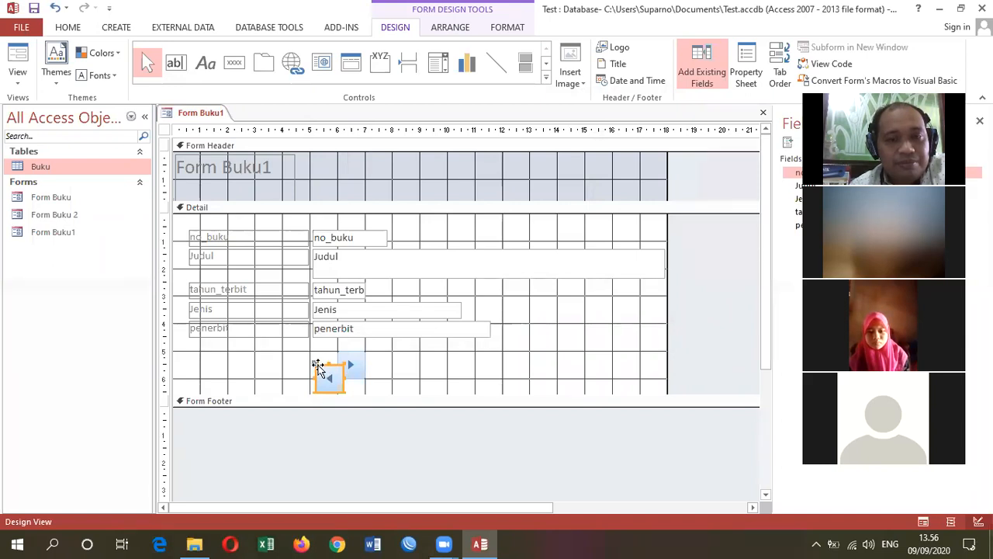
drag(315, 366, 310, 357)
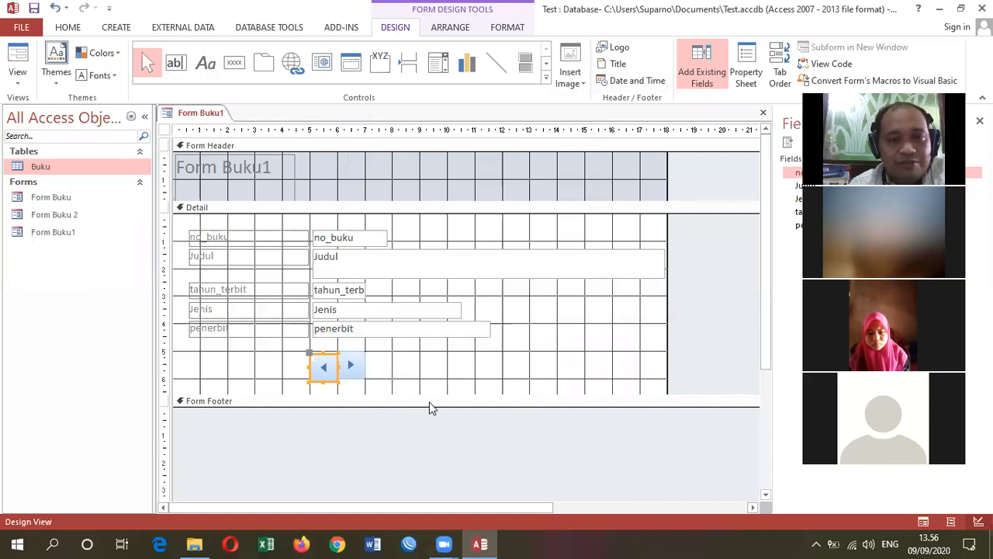
key(Left)
key(Left)
key(Up)
key(Right)
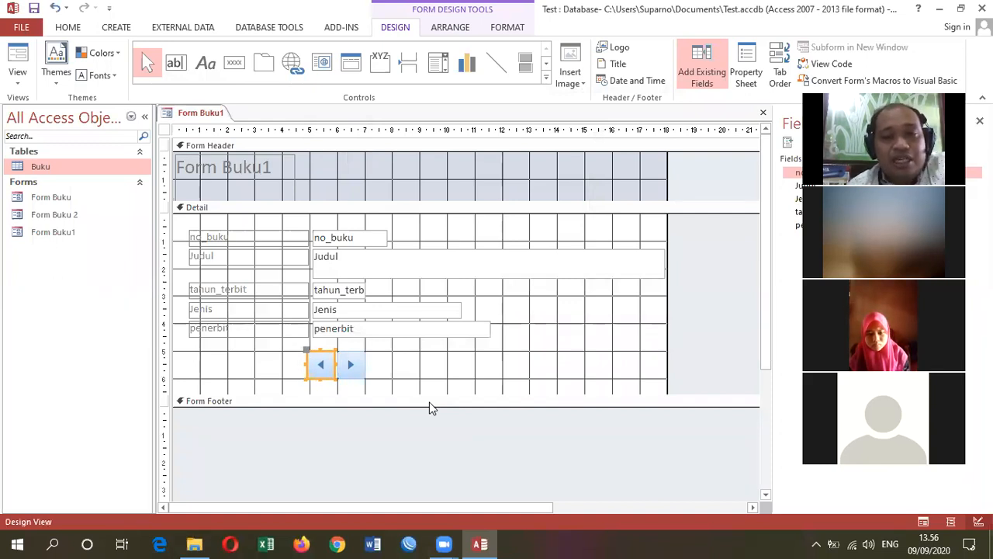
- Show Form Buku1 in Form View and test the previous and next buttons by browsing back and forth through the records
right_click(190, 115)
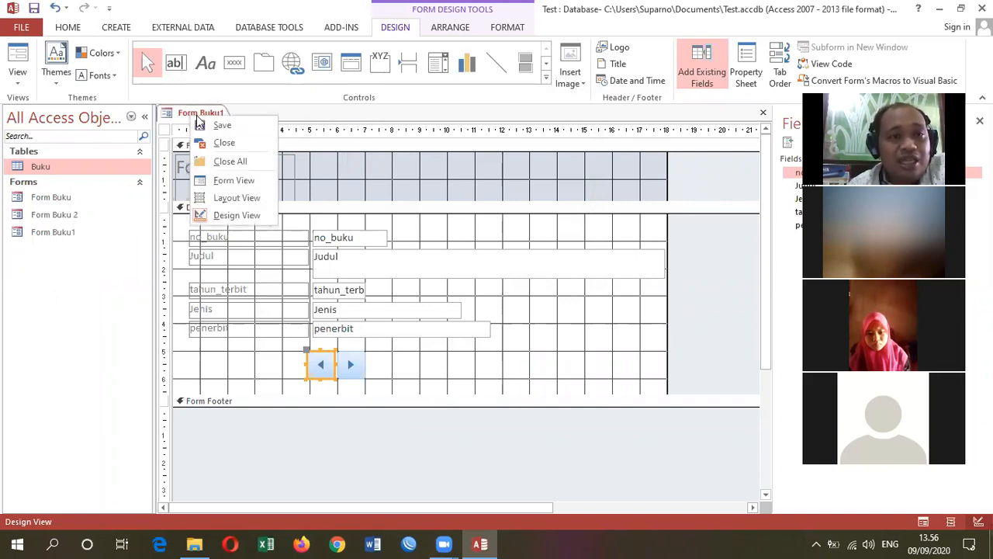
click(251, 182)
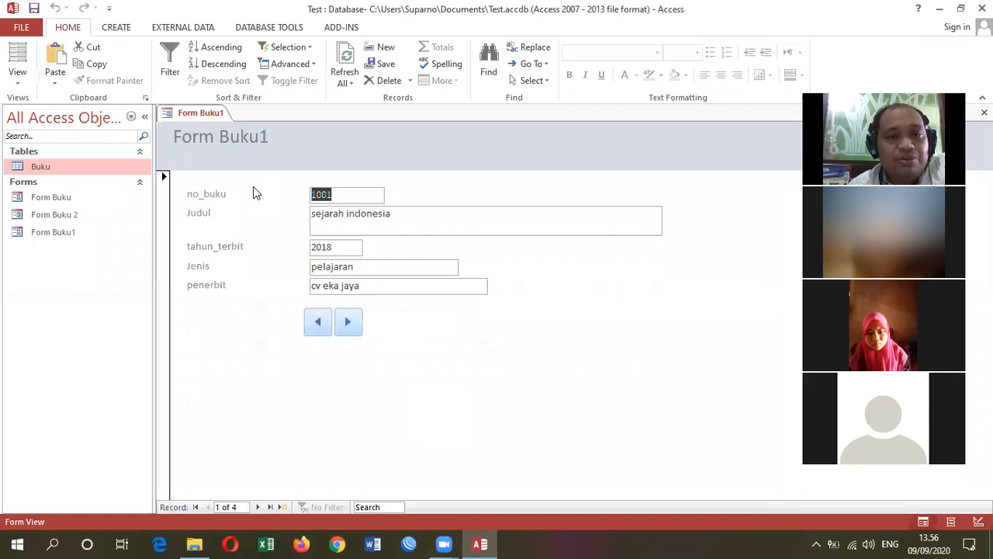
click(351, 330)
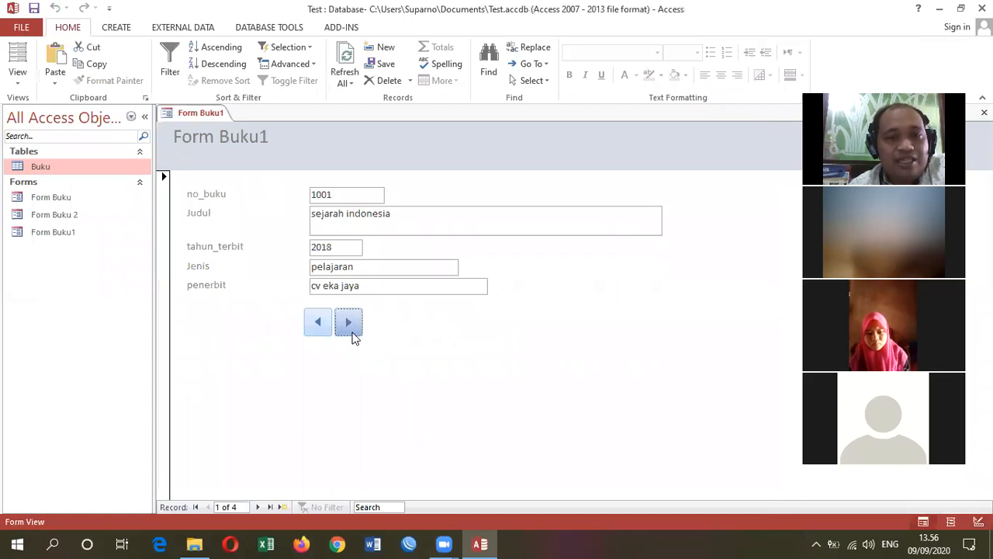
click(319, 325)
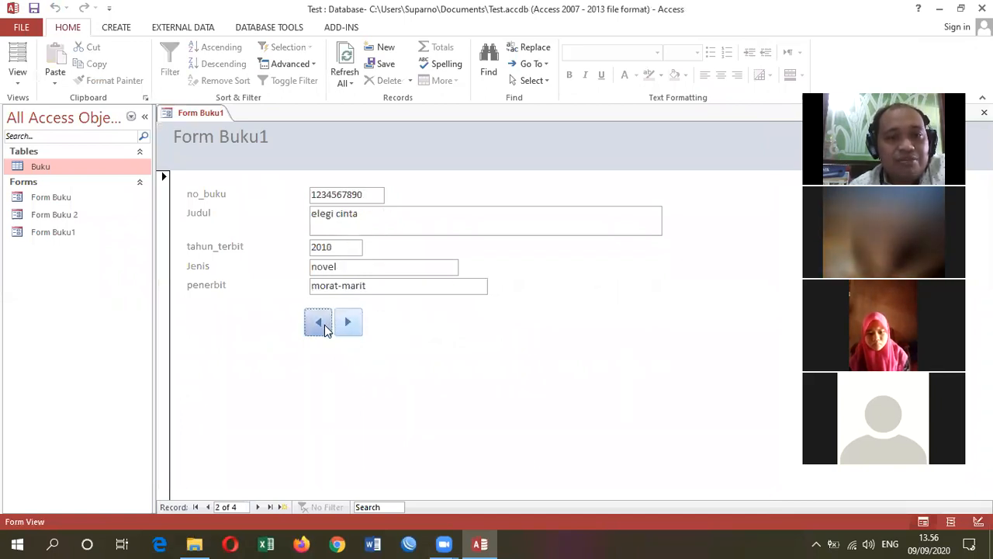
click(347, 321)
click(345, 321)
click(319, 323)
click(319, 322)
click(349, 326)
click(349, 326)
click(349, 326)
click(318, 326)
click(318, 326)
click(320, 326)
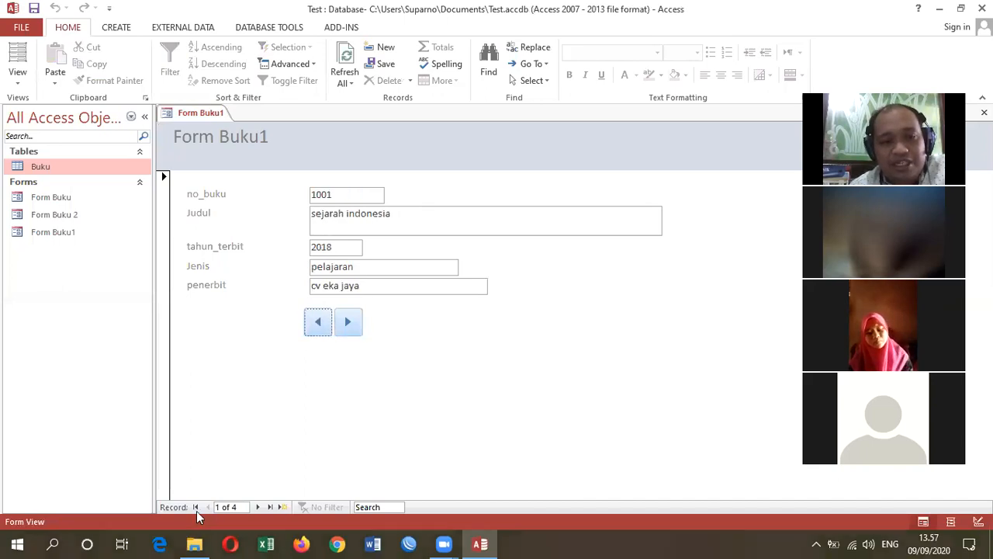
click(346, 323)
click(346, 324)
click(317, 330)
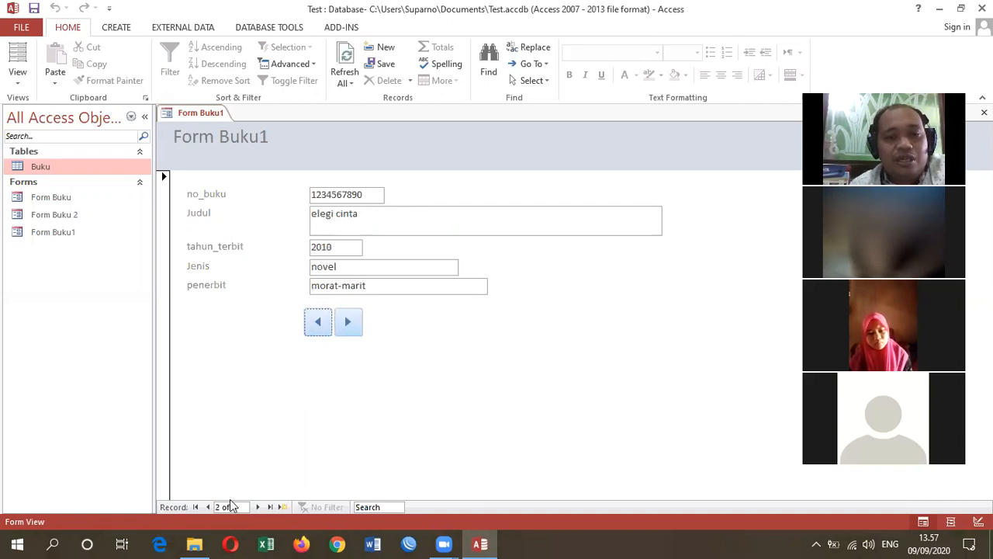
- Return Form Buku1 to Design View and add a command button before the previous-record button, using Go To First Record and its Go To First picture
right_click(215, 120)
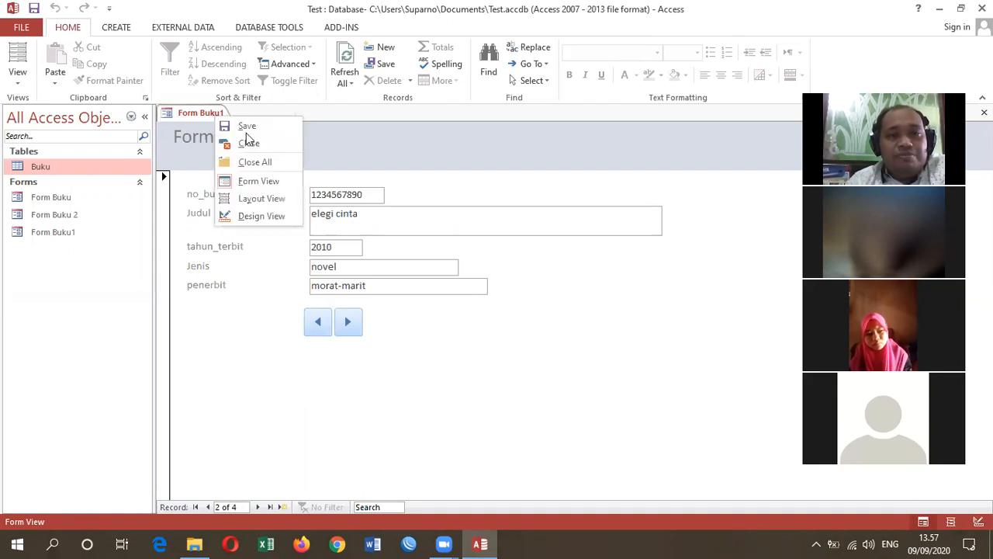
click(279, 220)
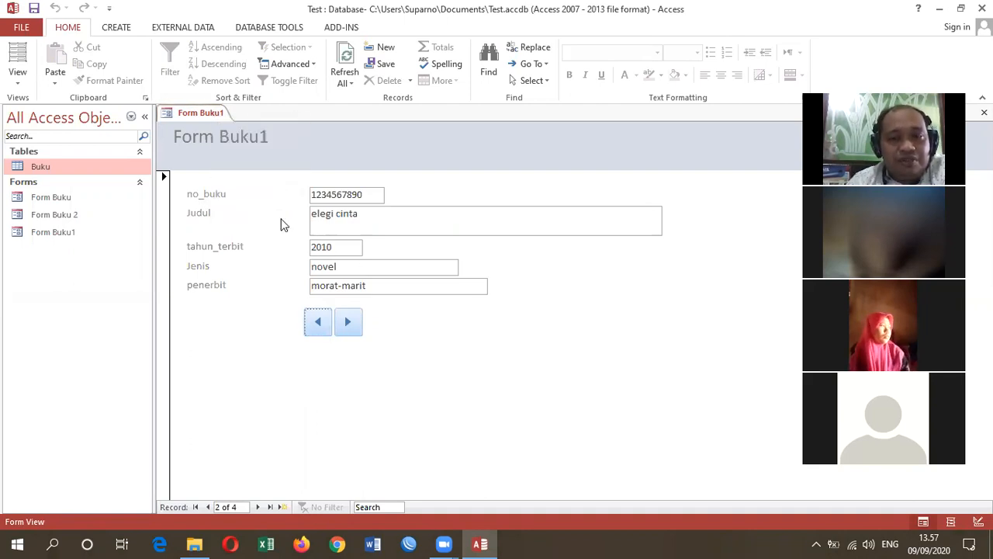
click(398, 362)
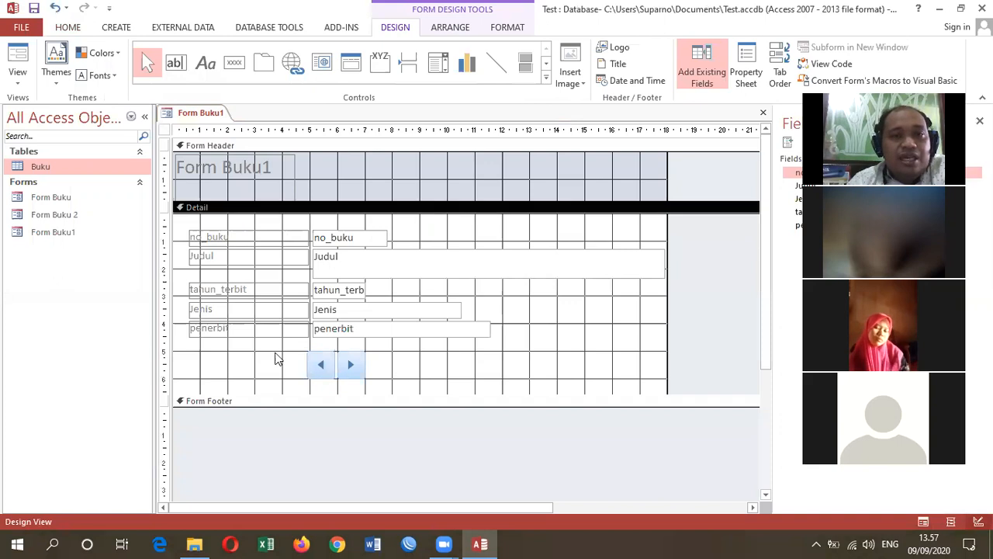
click(233, 64)
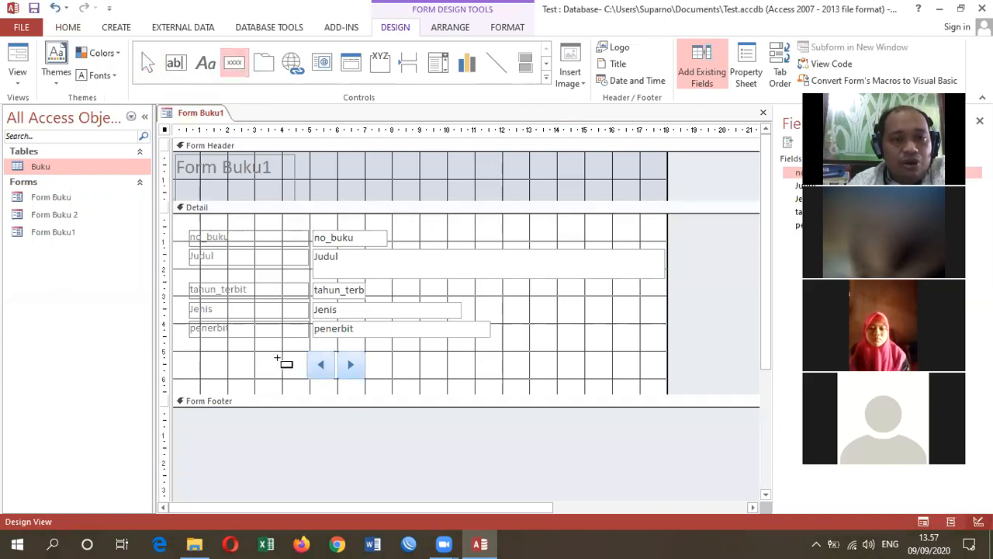
click(276, 356)
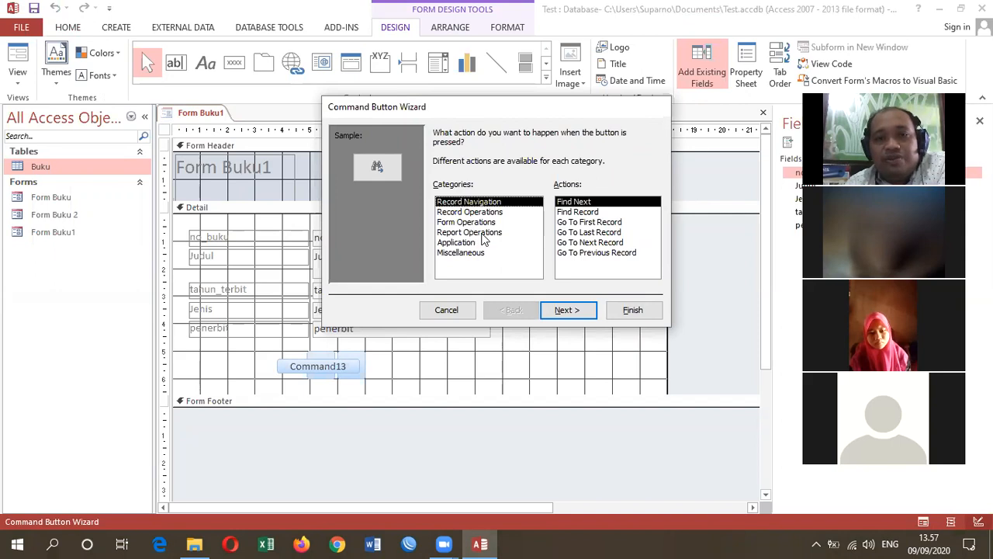
click(575, 222)
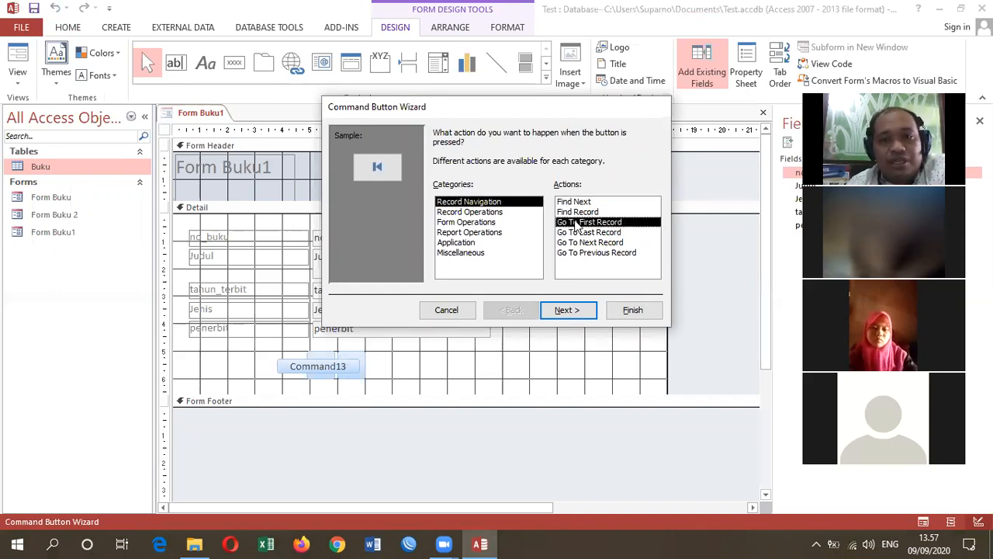
click(564, 310)
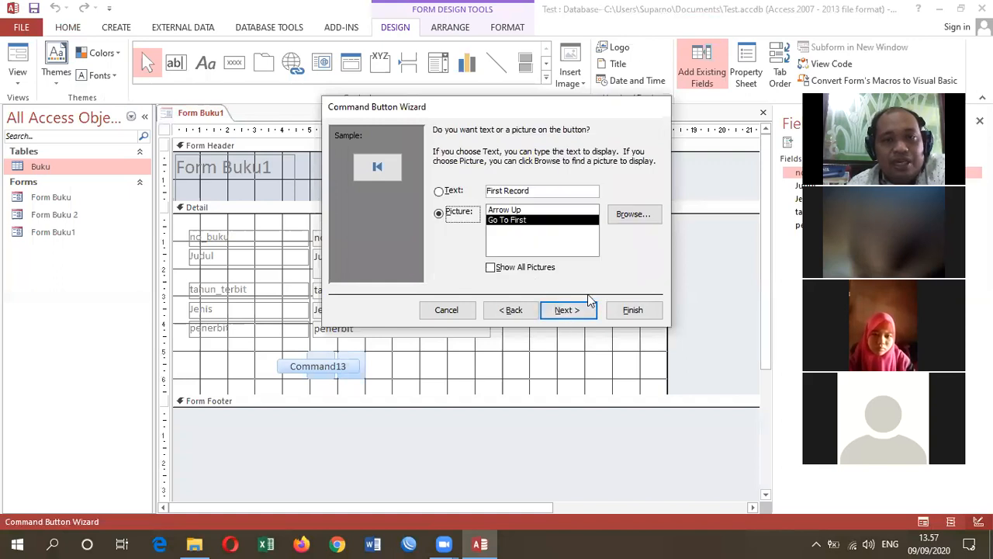
click(626, 311)
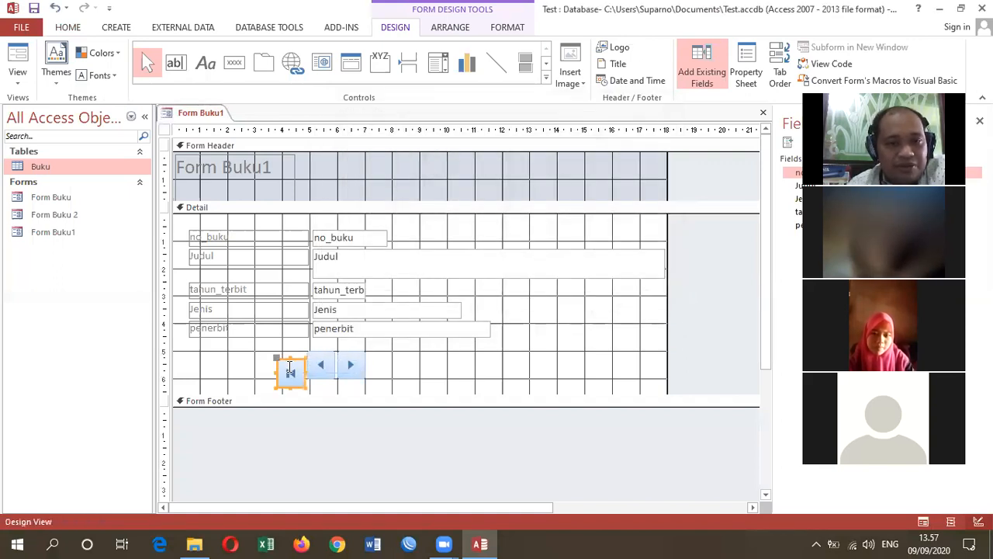
- Move the first-record button up so it lines up with the previous and next buttons
click(286, 365)
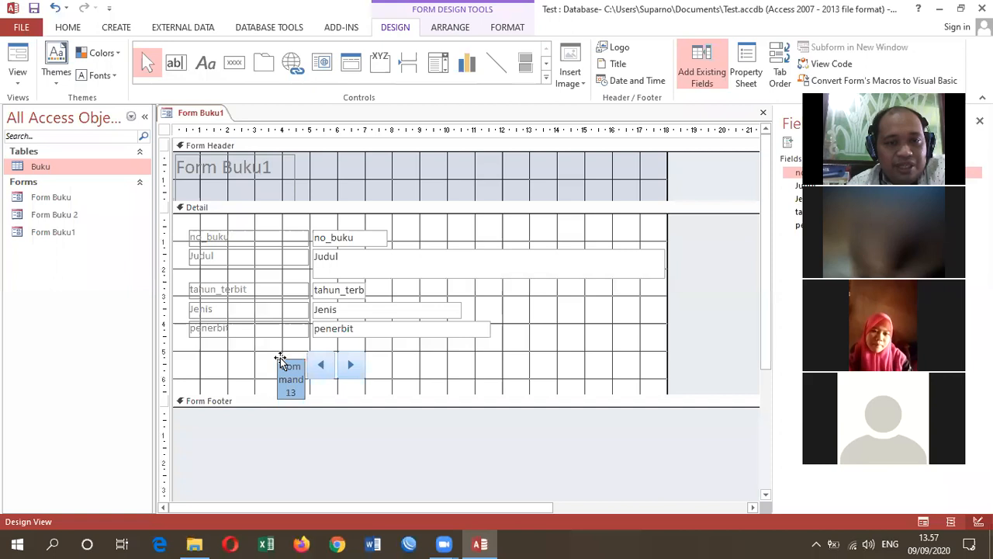
click(281, 361)
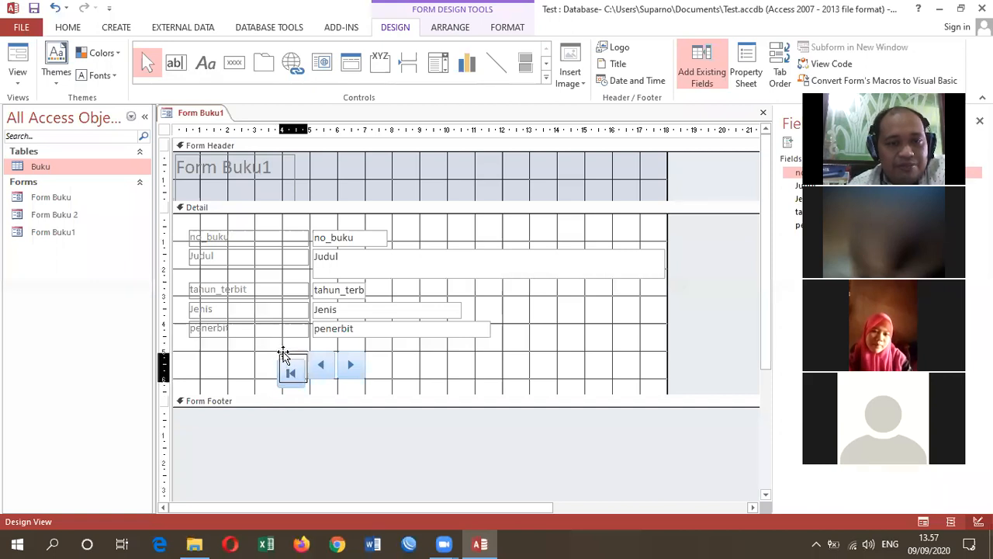
click(442, 373)
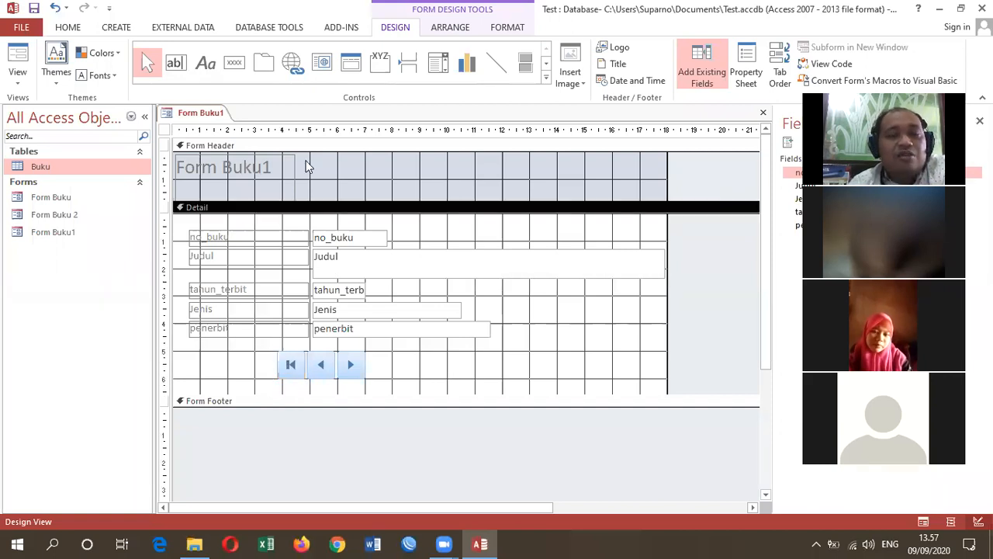
- Add a picture command button with the Go To Last Record action and align it just after the next-record button
click(233, 64)
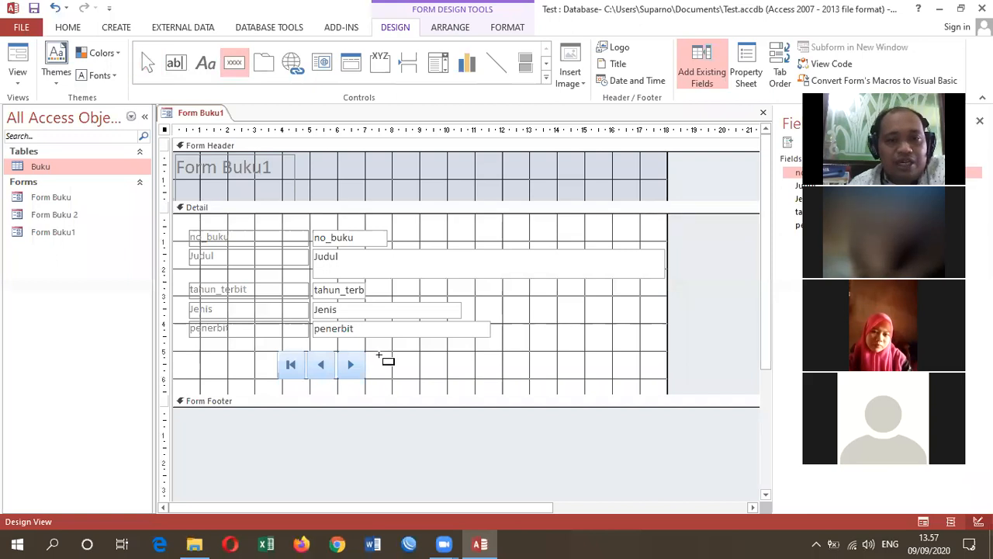
click(384, 357)
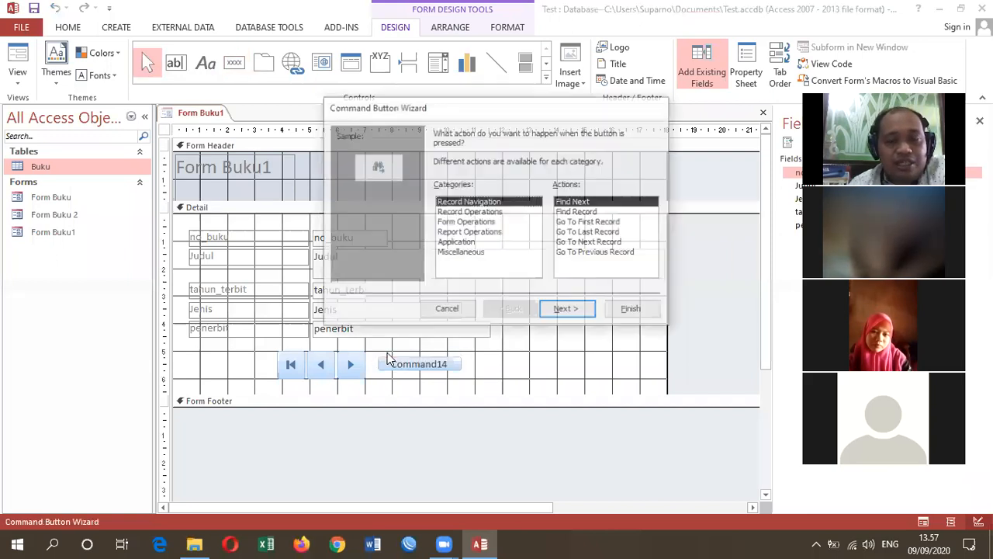
click(586, 233)
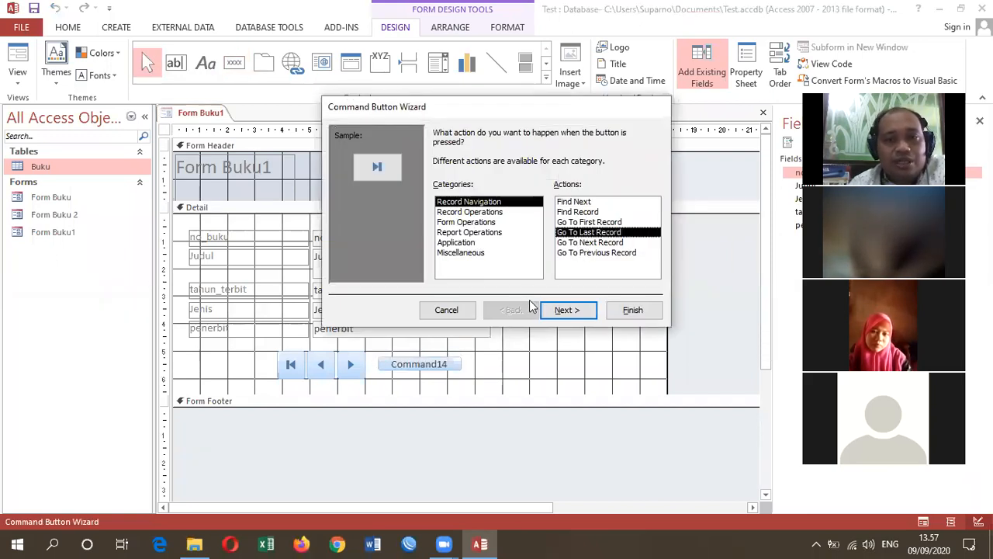
click(566, 310)
click(626, 311)
drag(389, 353, 377, 351)
click(454, 349)
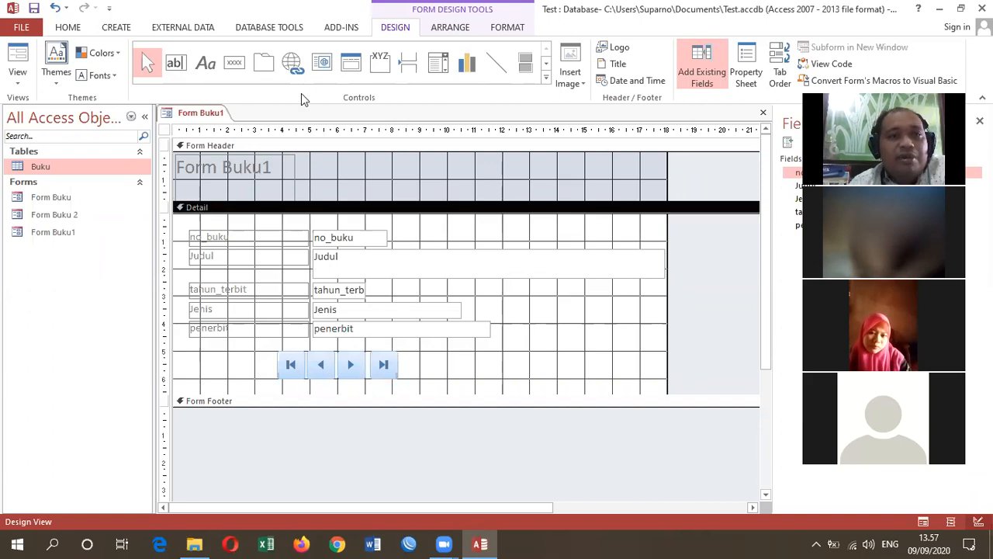
- Show Form Buku1 in Form View and test the last, first, next and previous record buttons
right_click(194, 114)
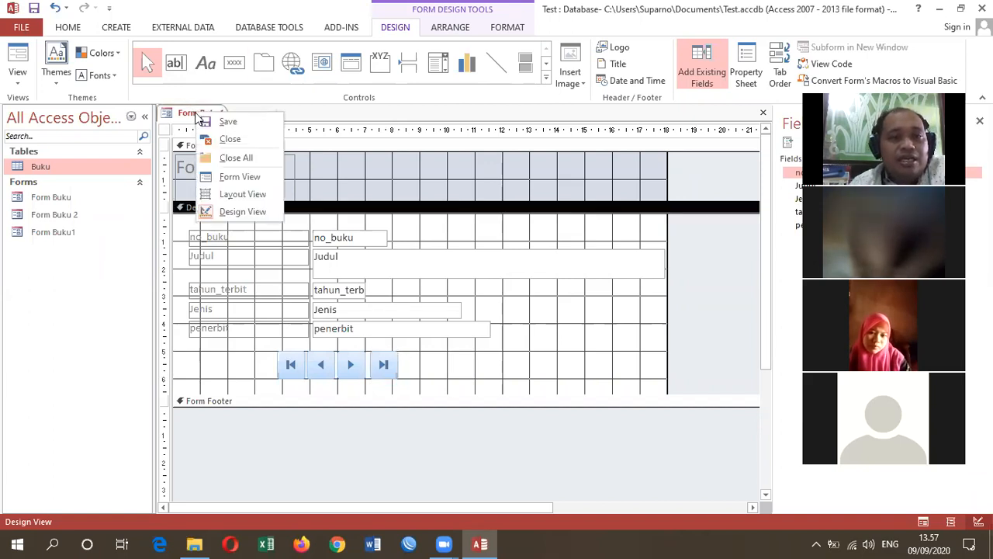
click(233, 176)
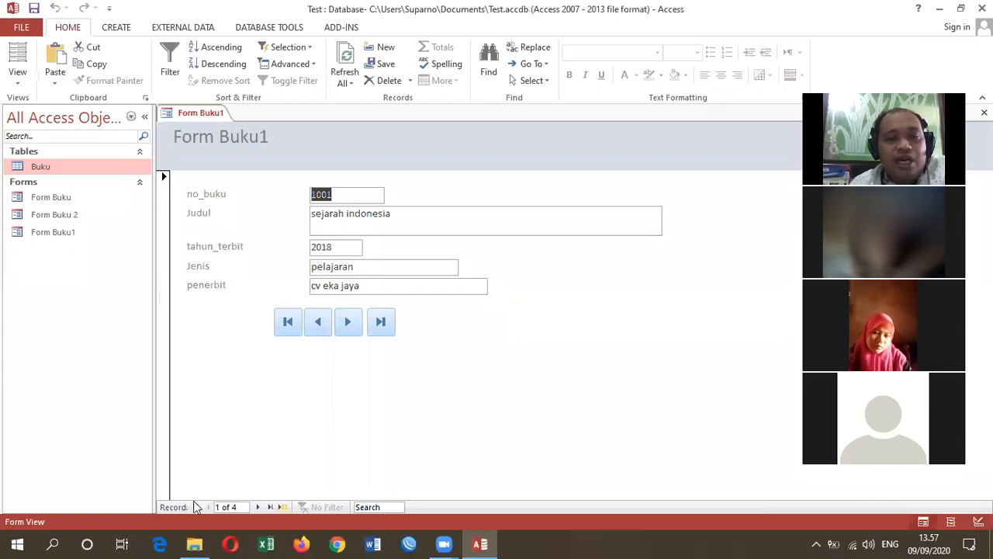
click(379, 323)
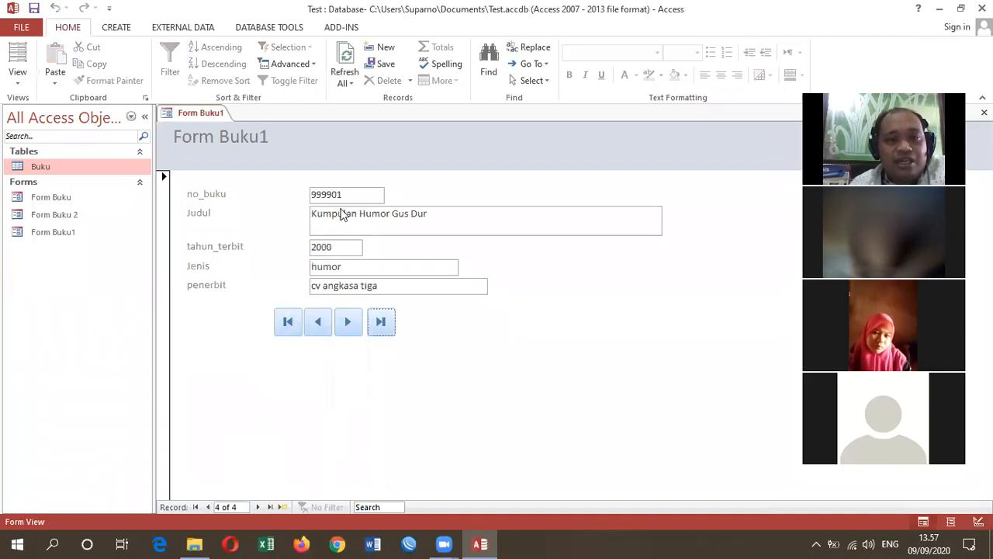
click(288, 322)
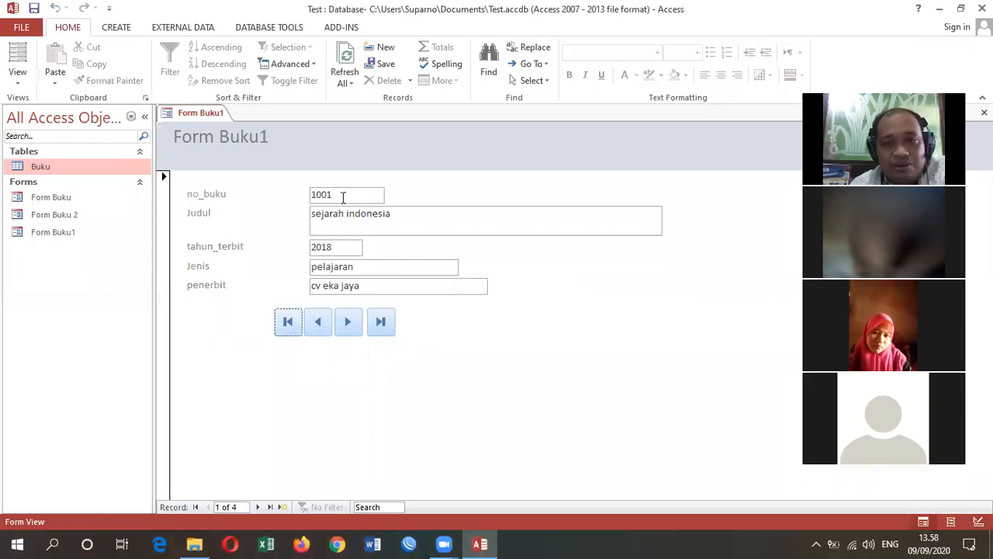
click(354, 324)
click(346, 324)
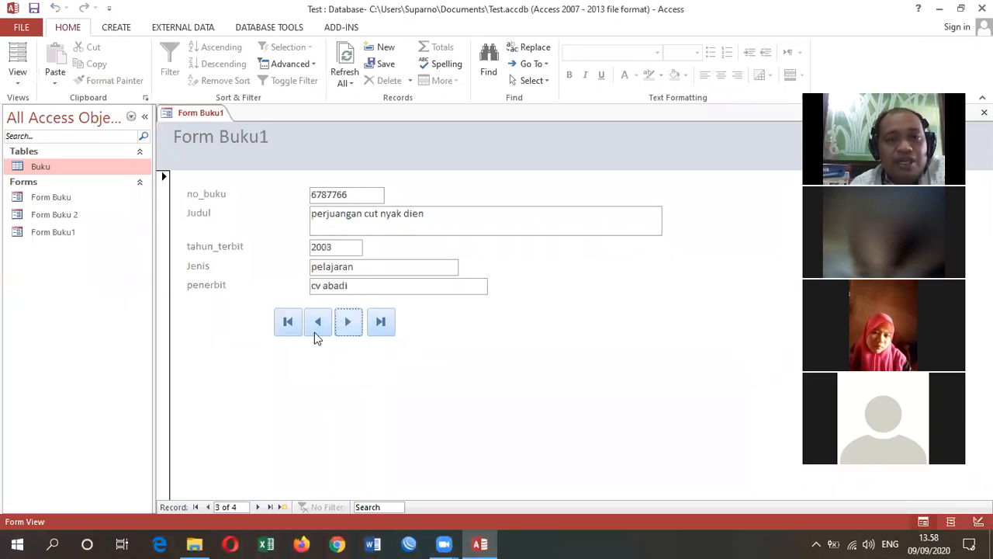
click(287, 323)
click(316, 327)
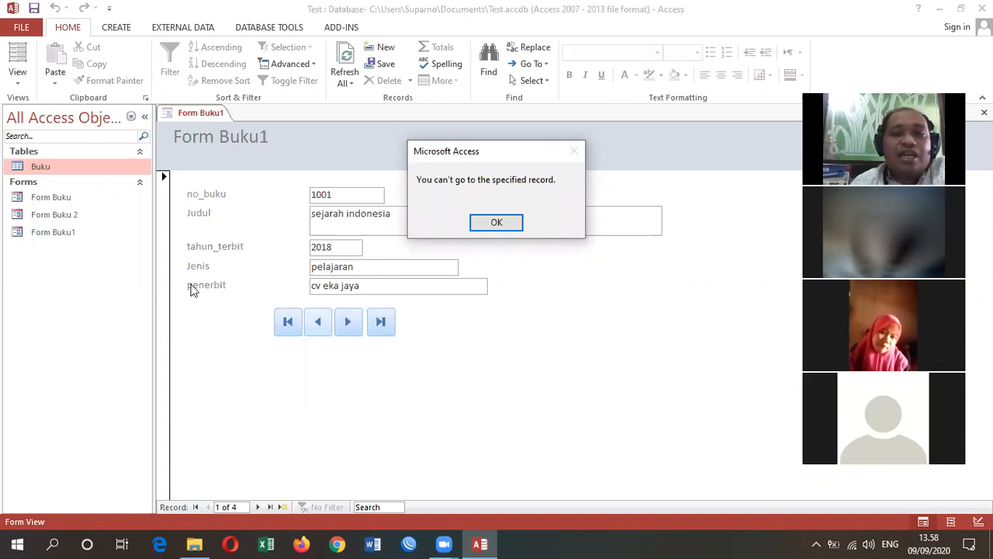
click(477, 221)
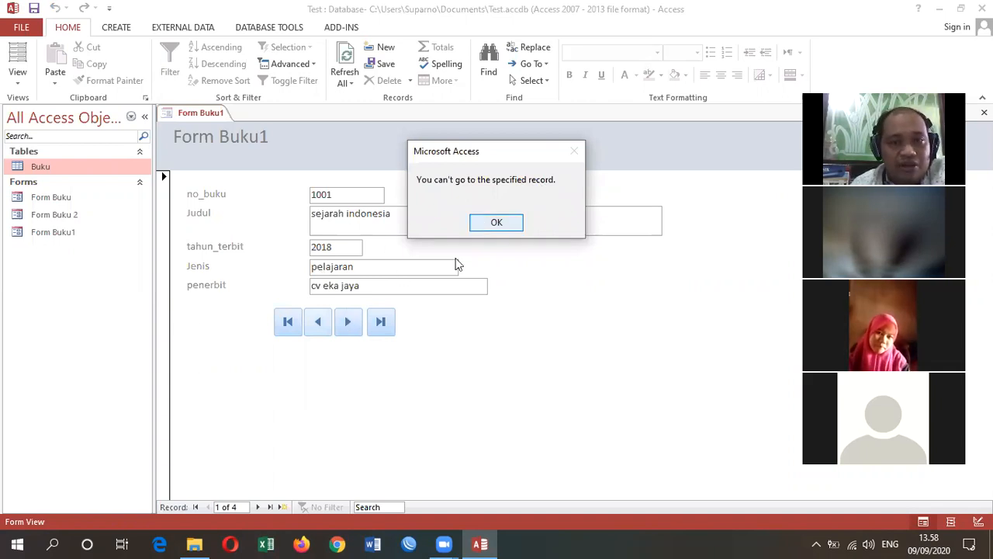
- Go past the last record to a blank one and enter no_buku 7777 and Judul "ilmu merawat wajah"
click(381, 332)
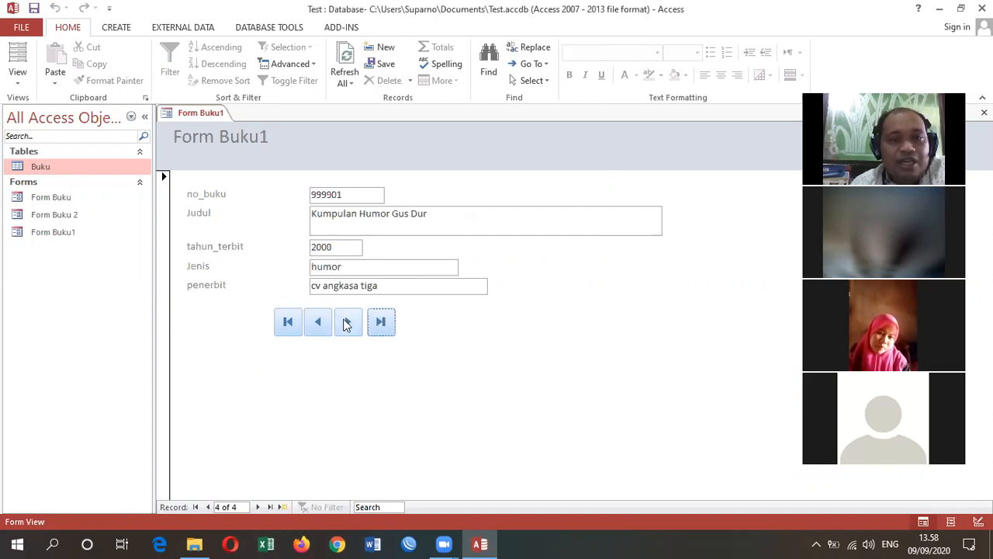
click(348, 328)
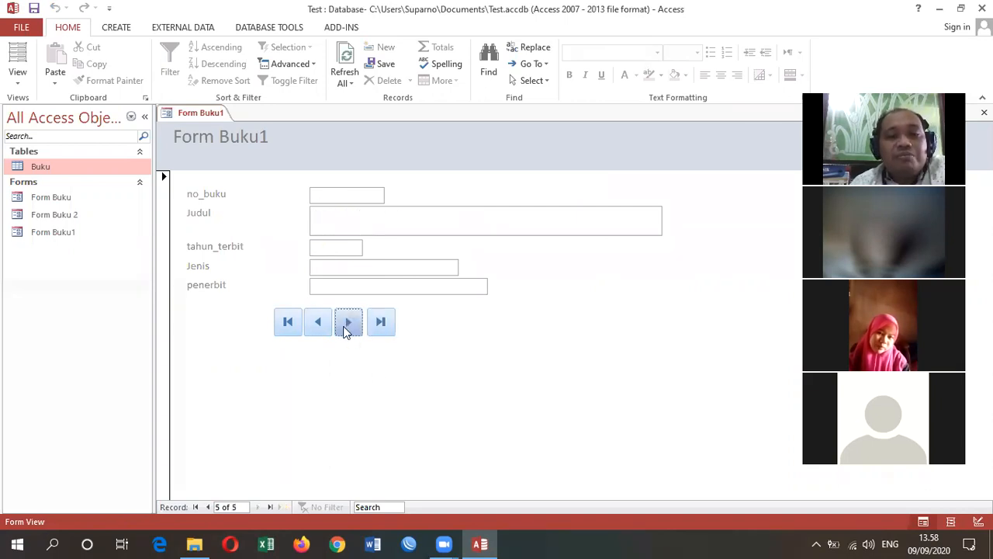
click(346, 327)
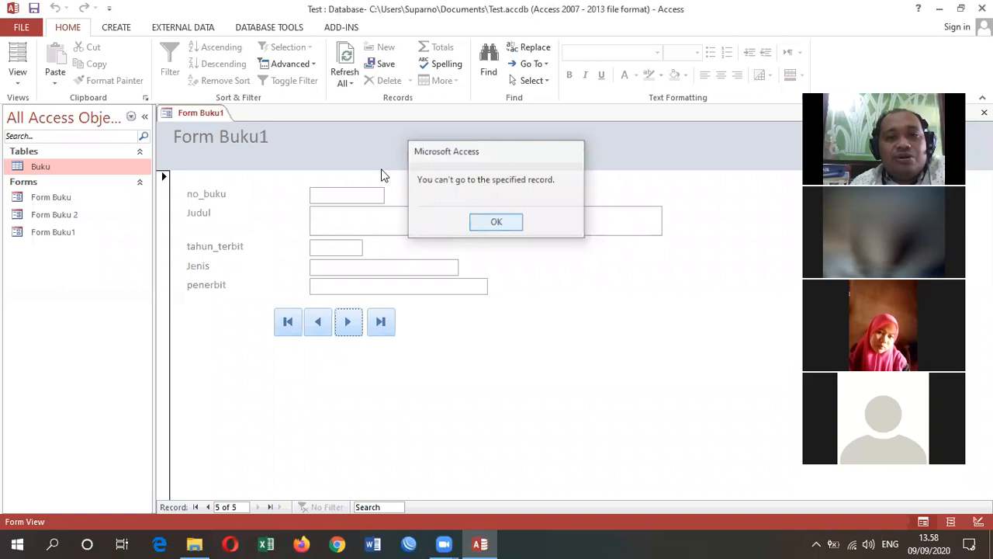
click(472, 224)
click(329, 195)
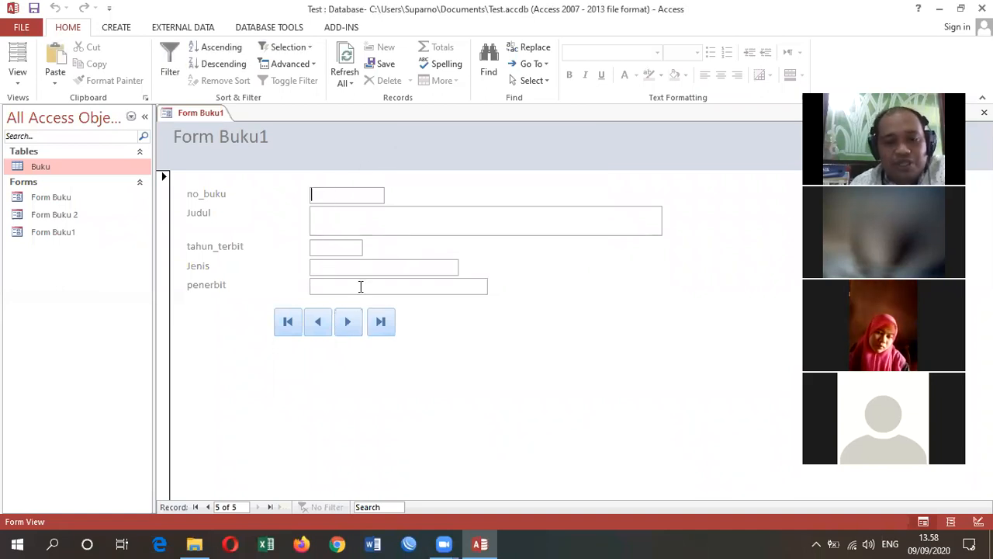
text(777)
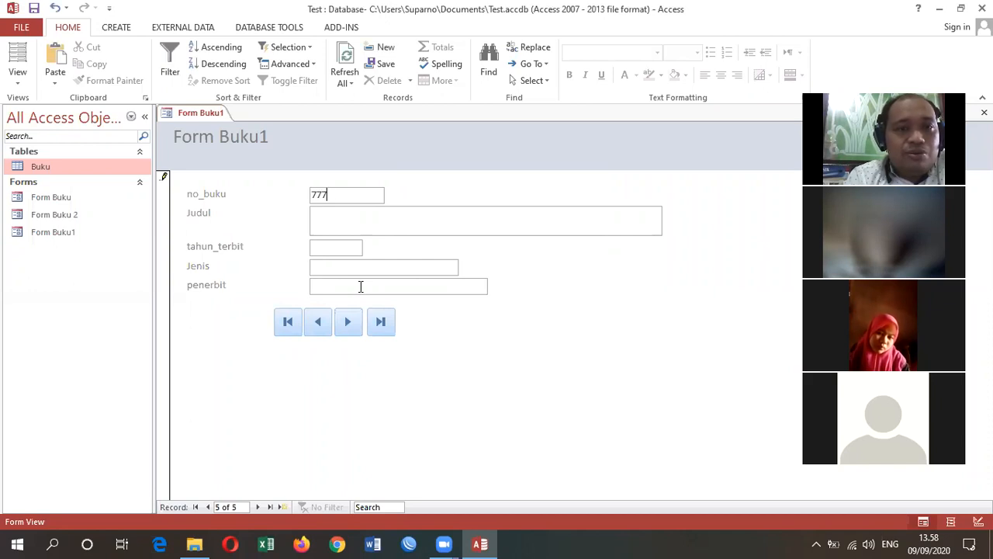
text(7)
key(Tab)
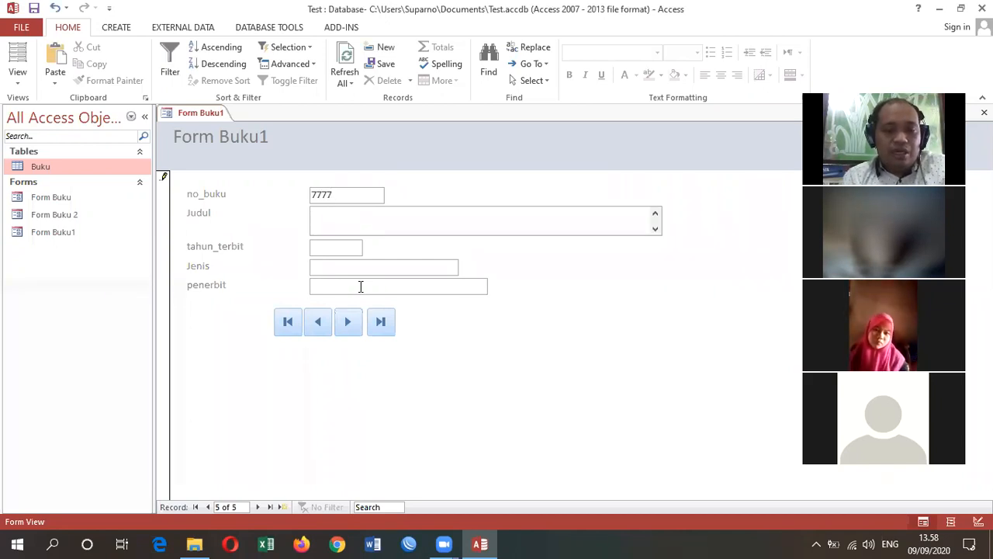
text(ilmu merawat wajah)
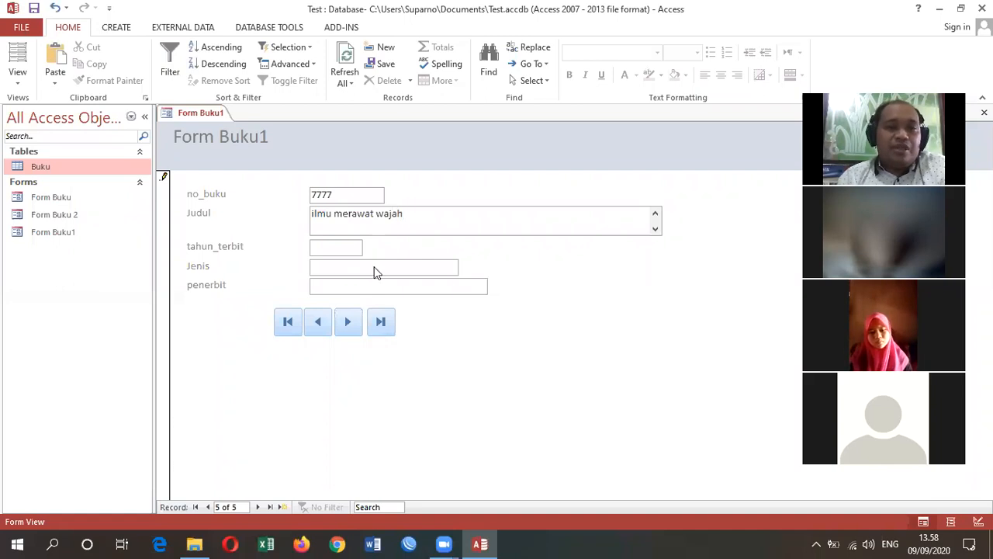
- Complete the new record with tahun_terbit 2010, Jenis "panduan" and penerbit "cv digital", and commit it by moving to the next record
click(343, 244)
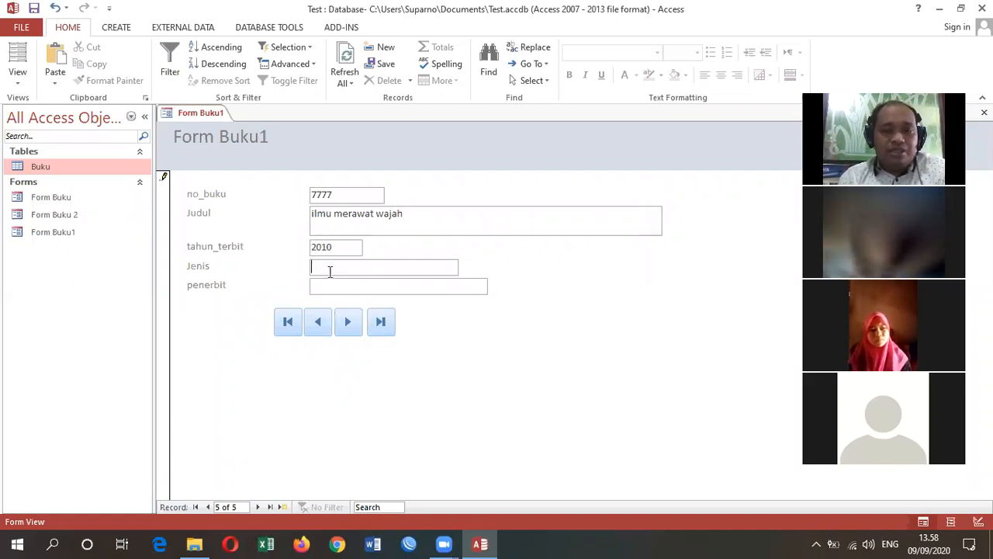
click(330, 267)
text(pampuan)
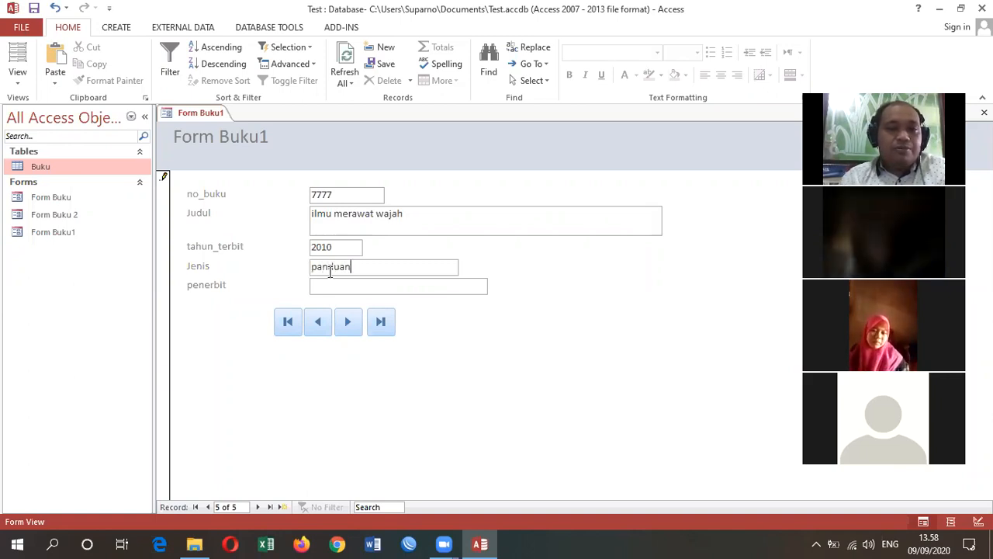
click(344, 289)
text(cv digital)
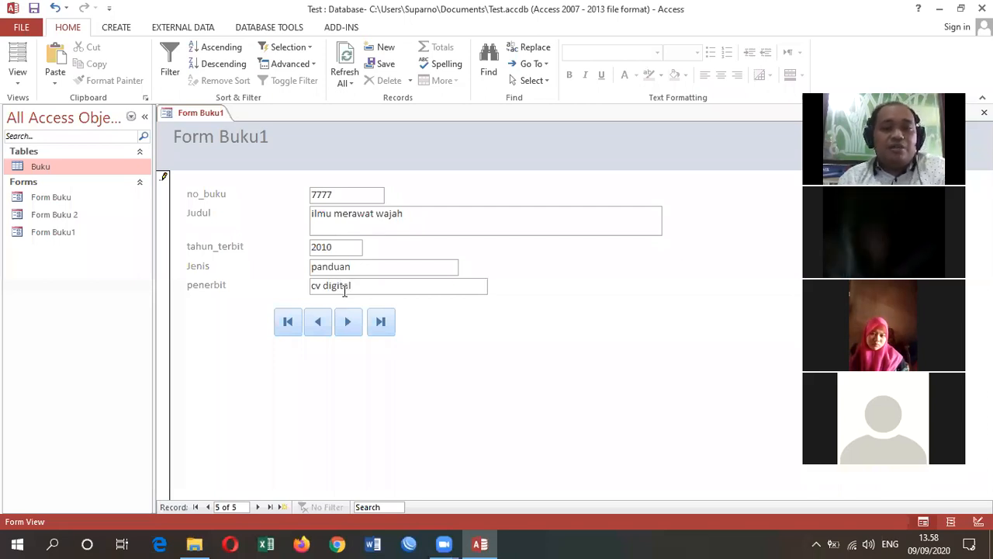
click(356, 332)
- Test the previous and next buttons around the newly entered record, and finish back on that record
click(317, 325)
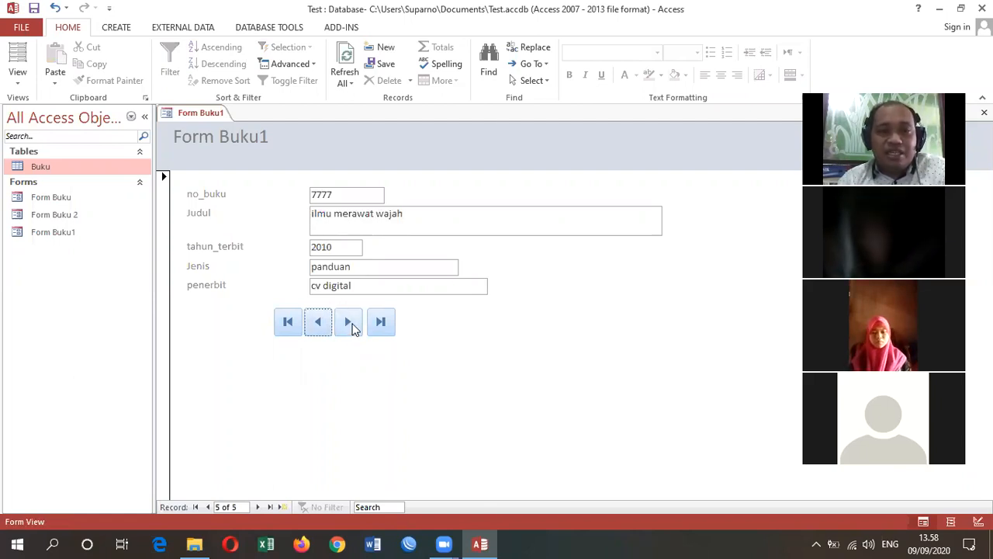
click(350, 325)
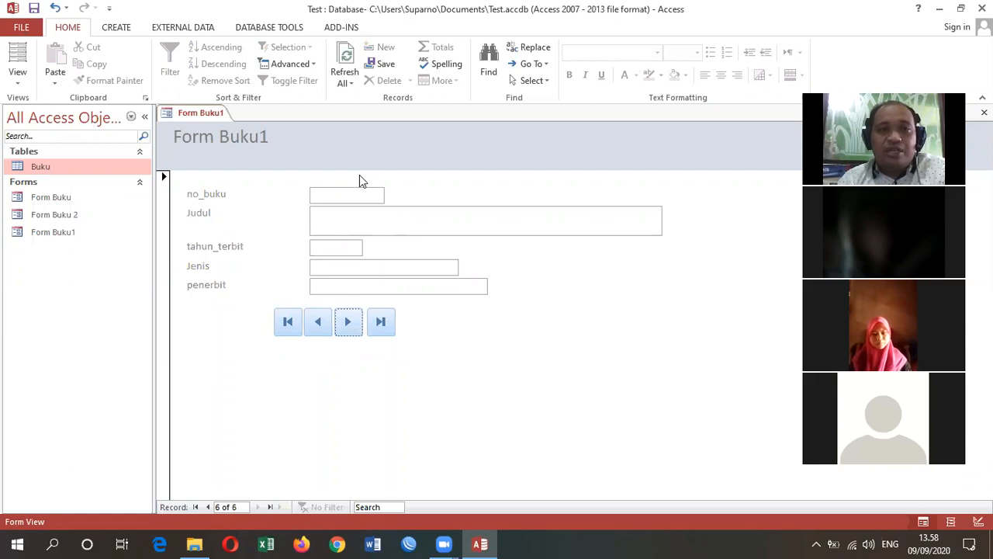
click(357, 316)
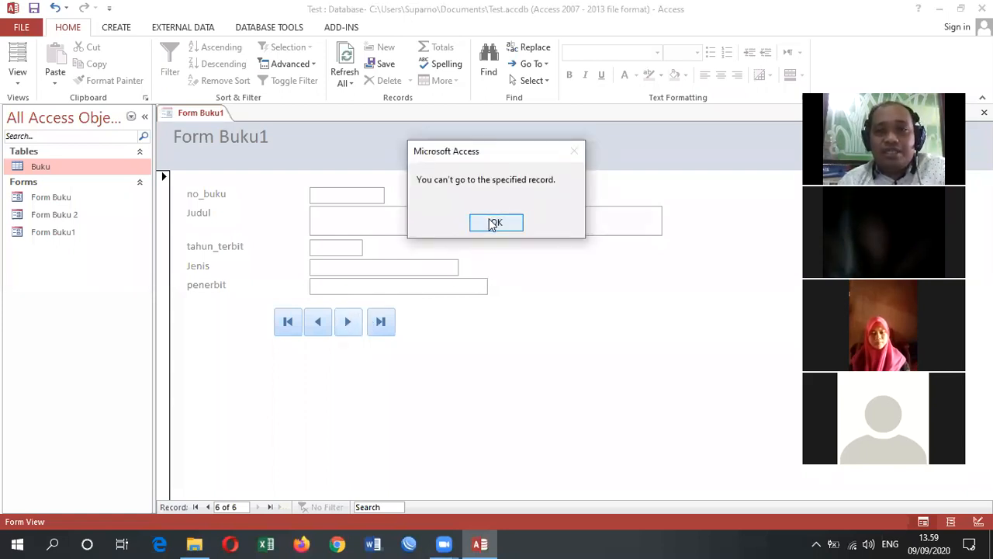
click(494, 224)
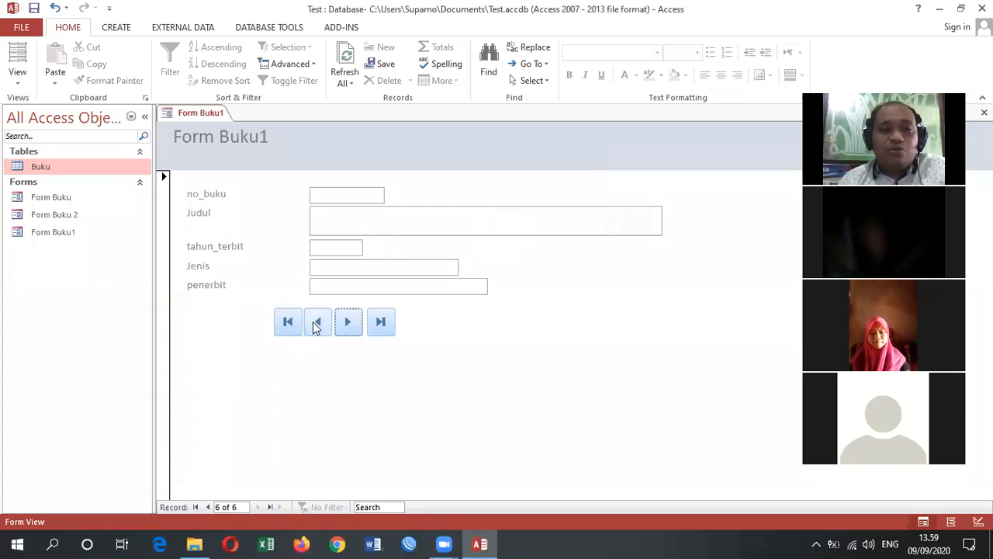
click(317, 325)
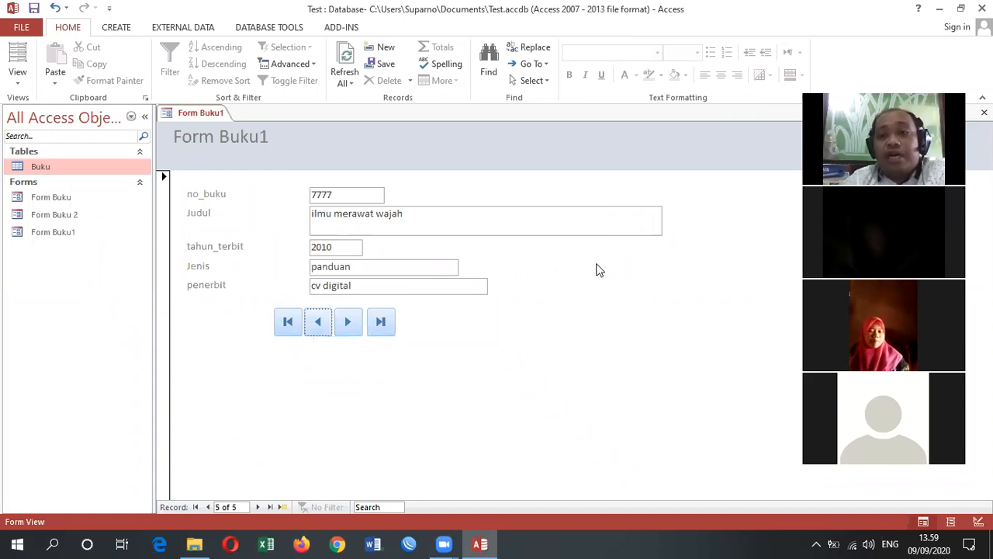
- Save the Test database
click(33, 24)
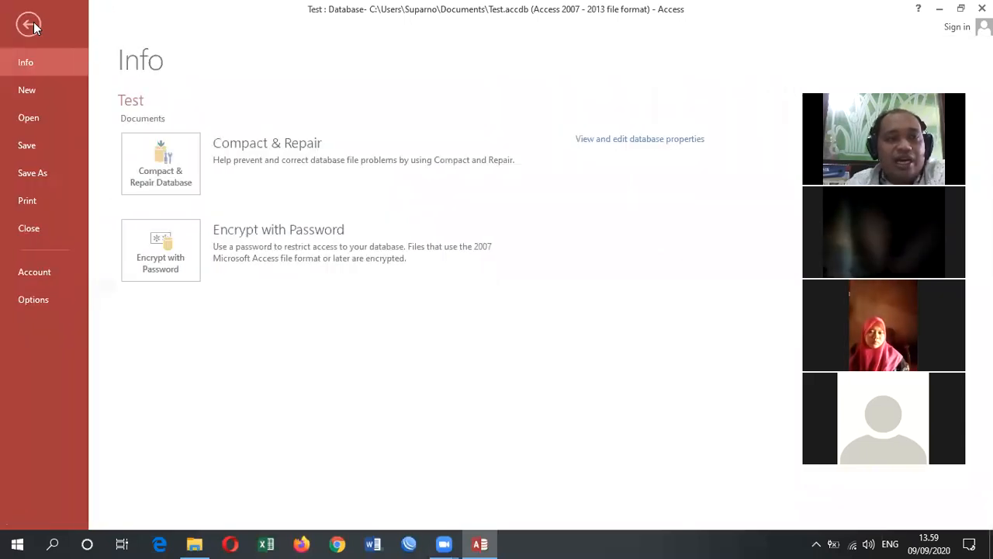
click(33, 151)
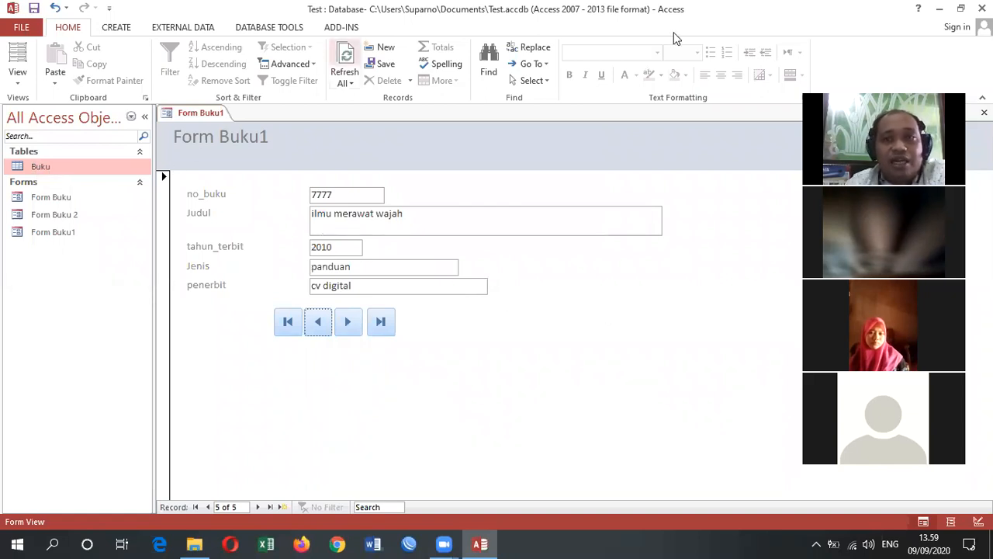
click(961, 8)
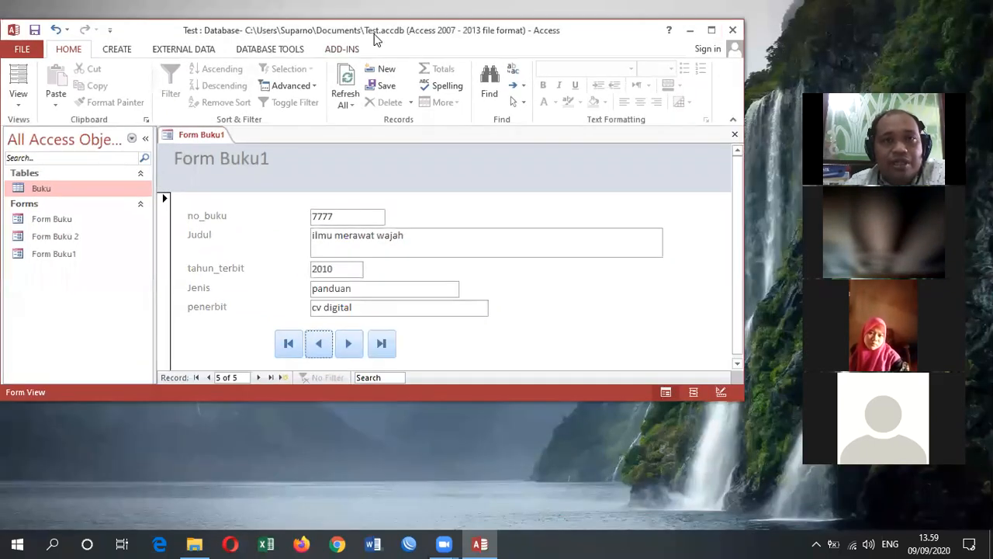
click(711, 30)
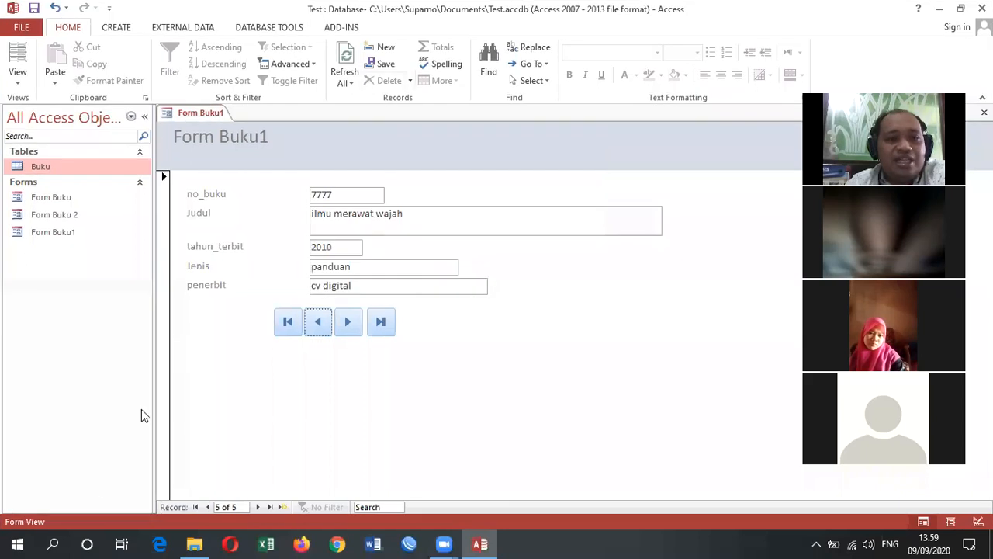
click(960, 8)
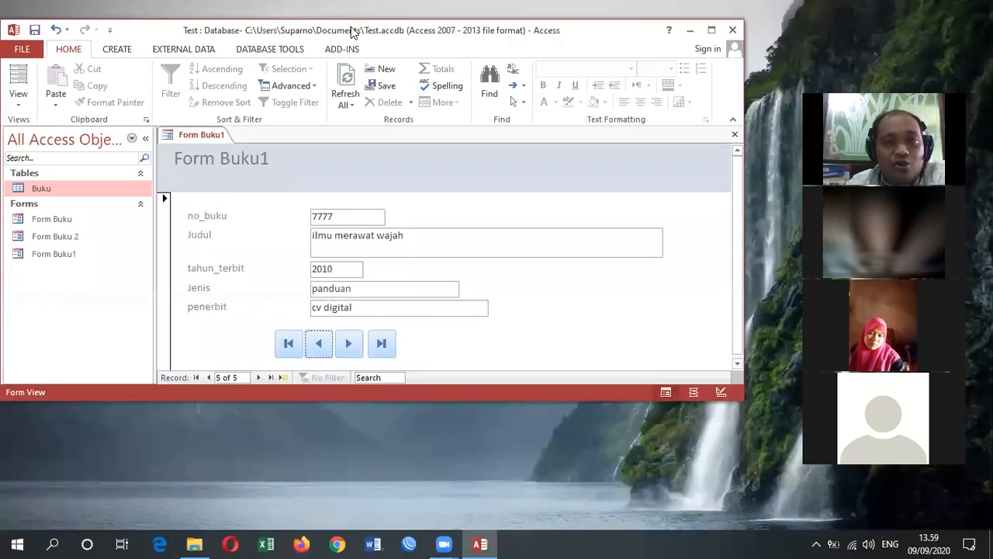
- Switch to File Explorer, locate the Test database in the Documents folder, open it and maximize its window
click(197, 543)
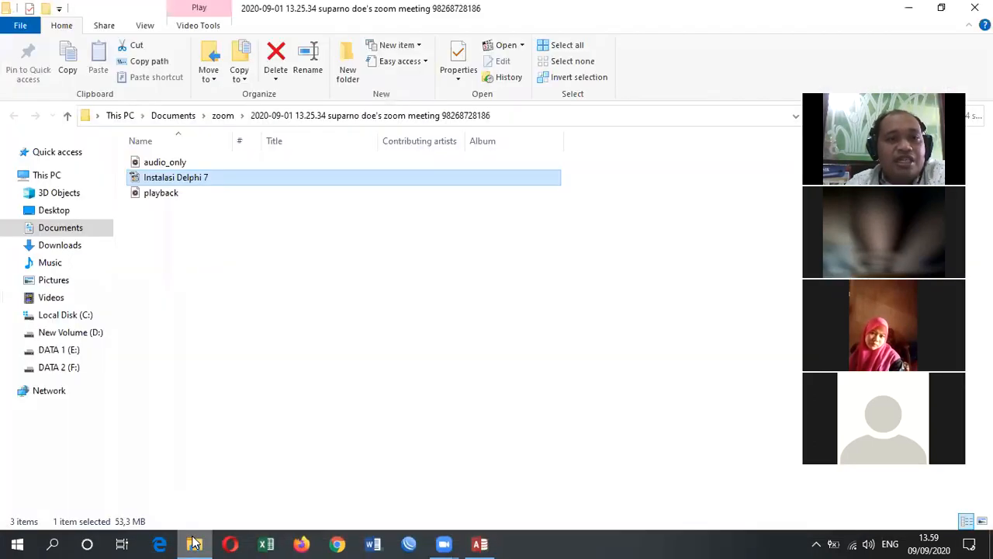
click(68, 230)
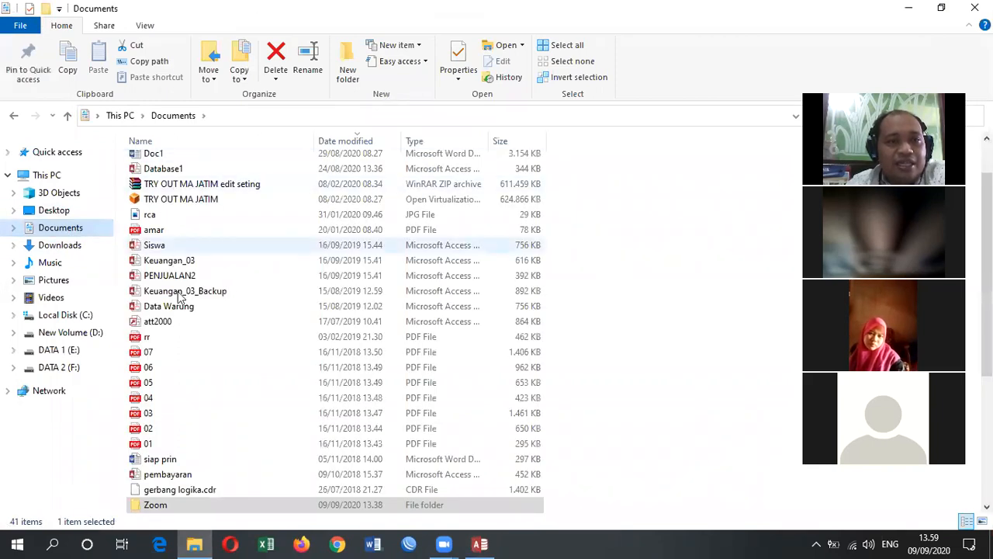
scroll(186, 438, down, 1)
scroll(187, 442, down, 1)
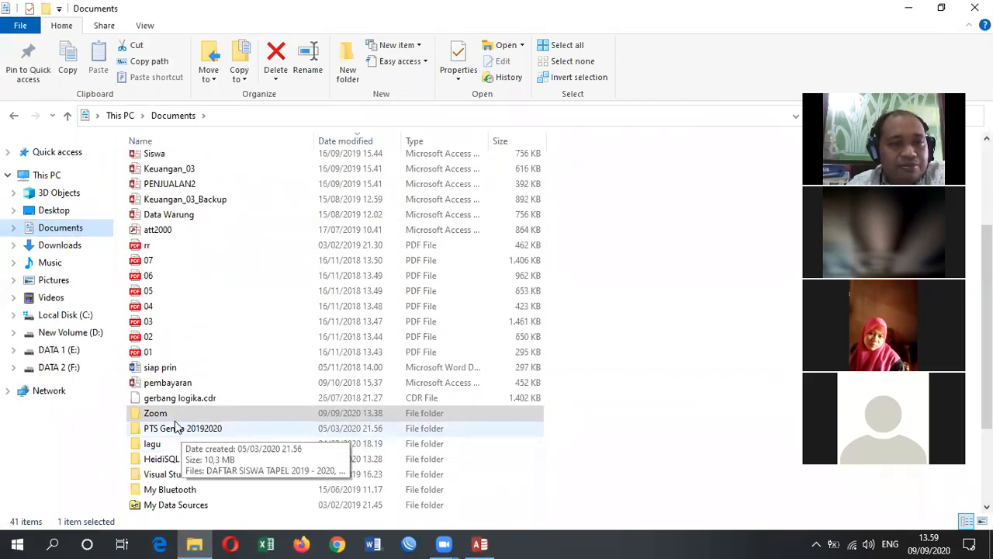
scroll(173, 246, up, 3)
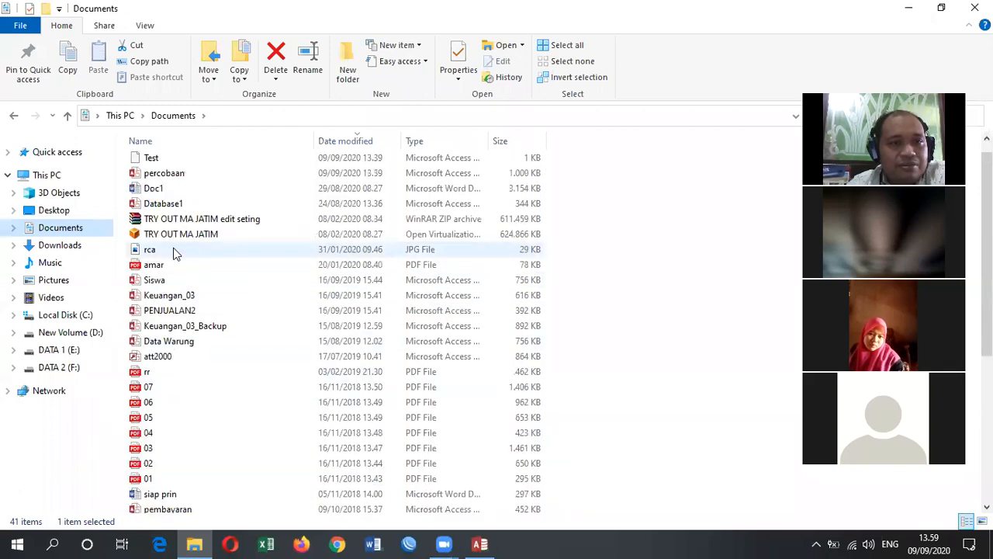
click(153, 162)
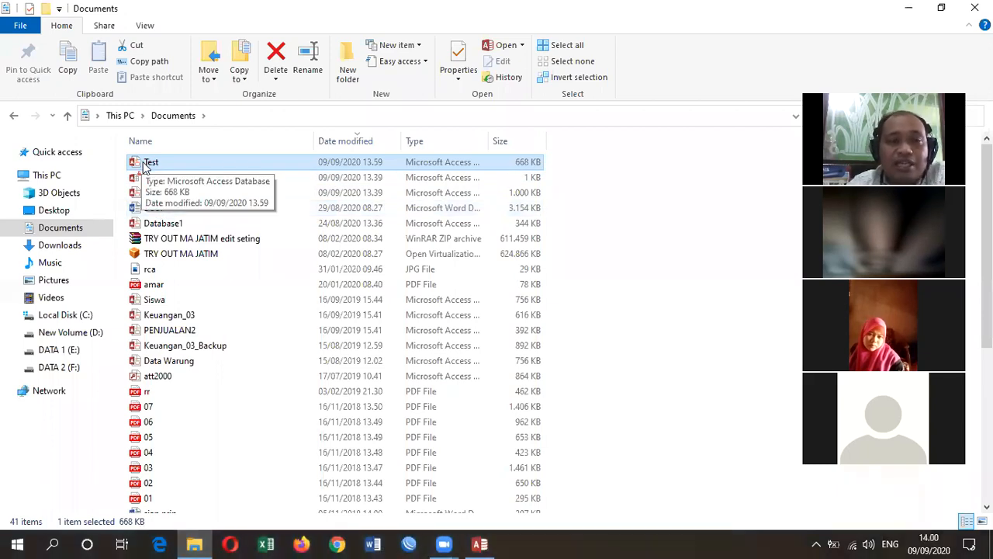
double_click(149, 164)
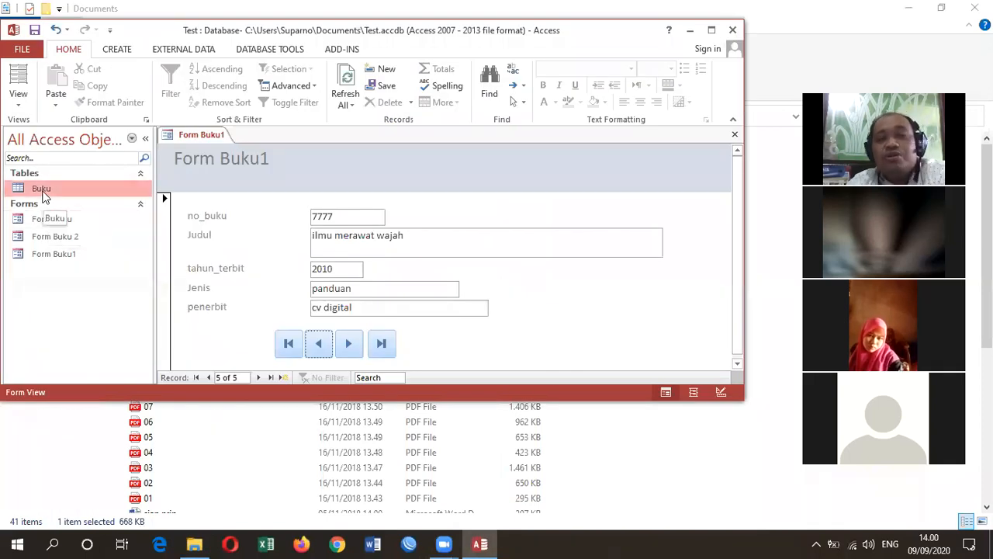
click(711, 29)
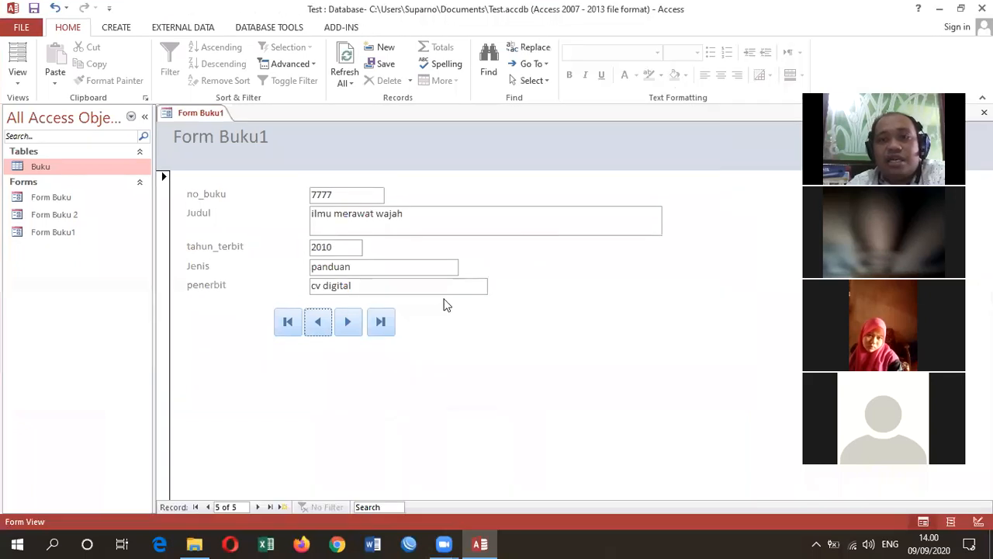